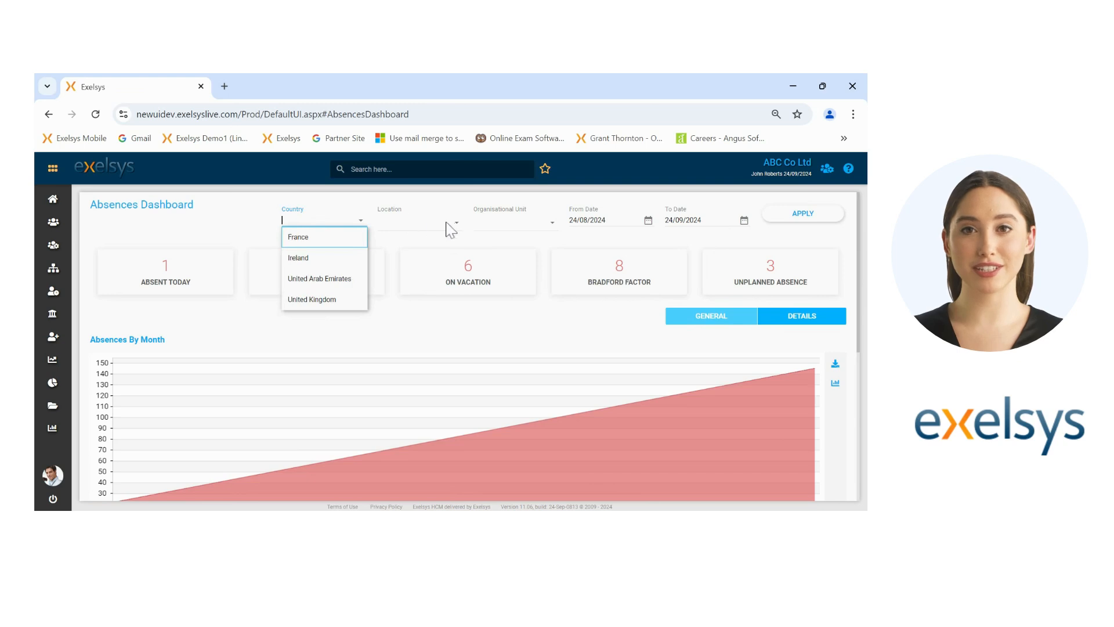
# Look through the Absences Dashboard filter choices for location, organisational unit and From Date.
pyautogui.click(457, 226)
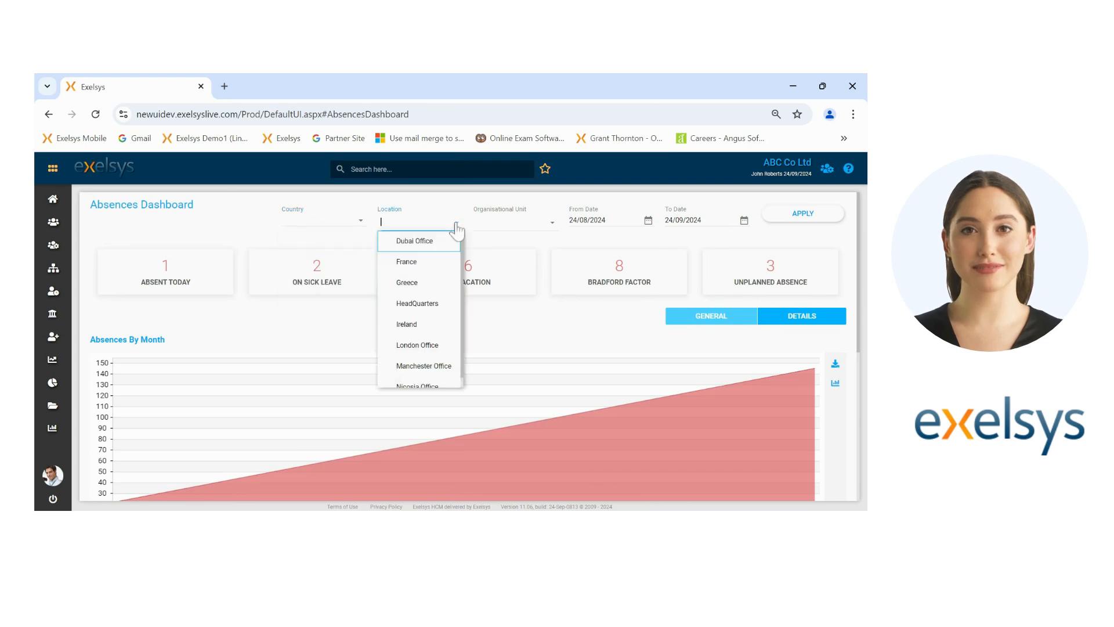
pyautogui.click(553, 223)
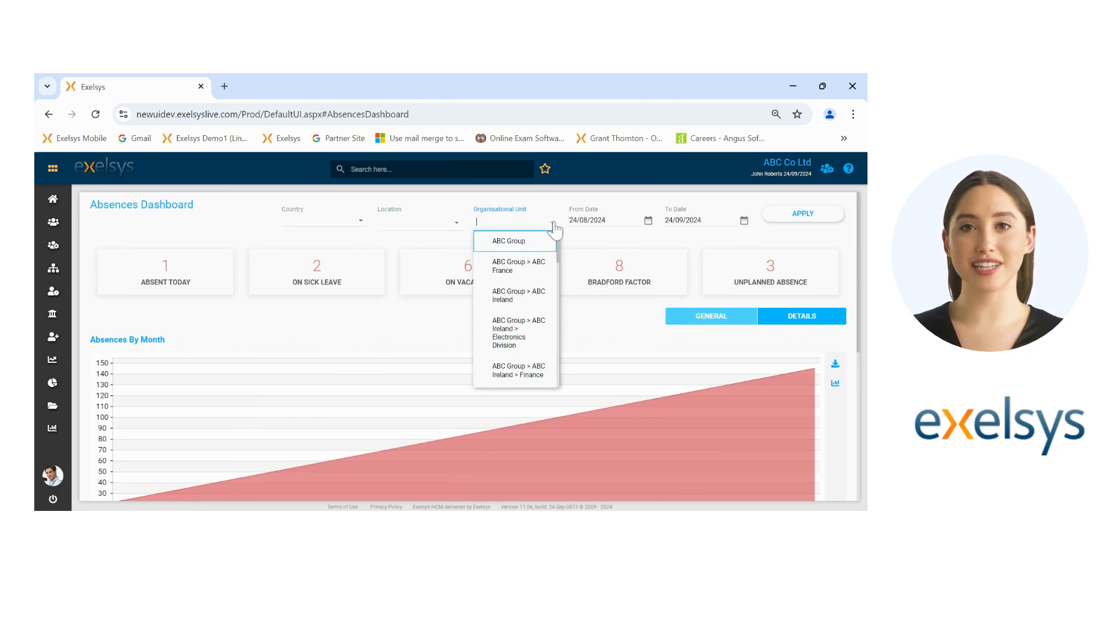
pyautogui.click(606, 221)
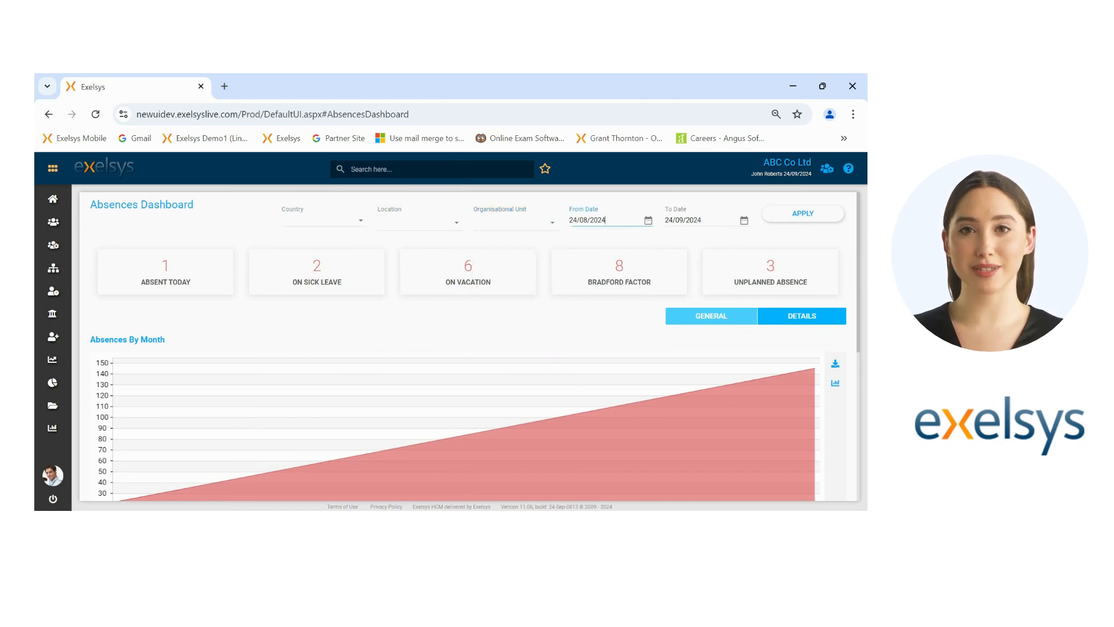
pyautogui.click(648, 221)
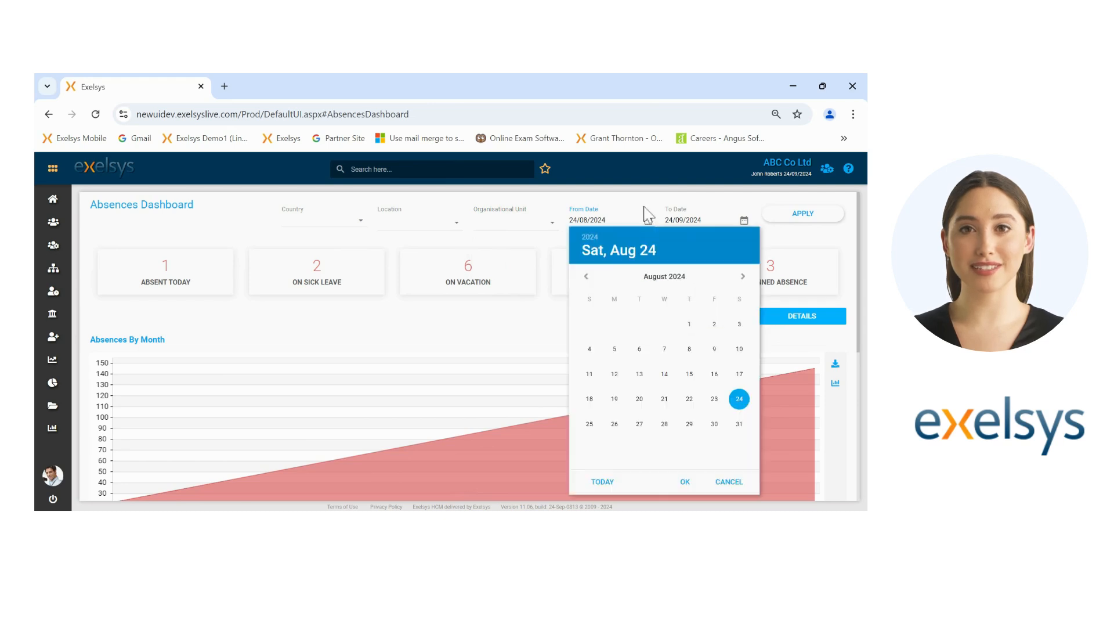
pyautogui.click(622, 206)
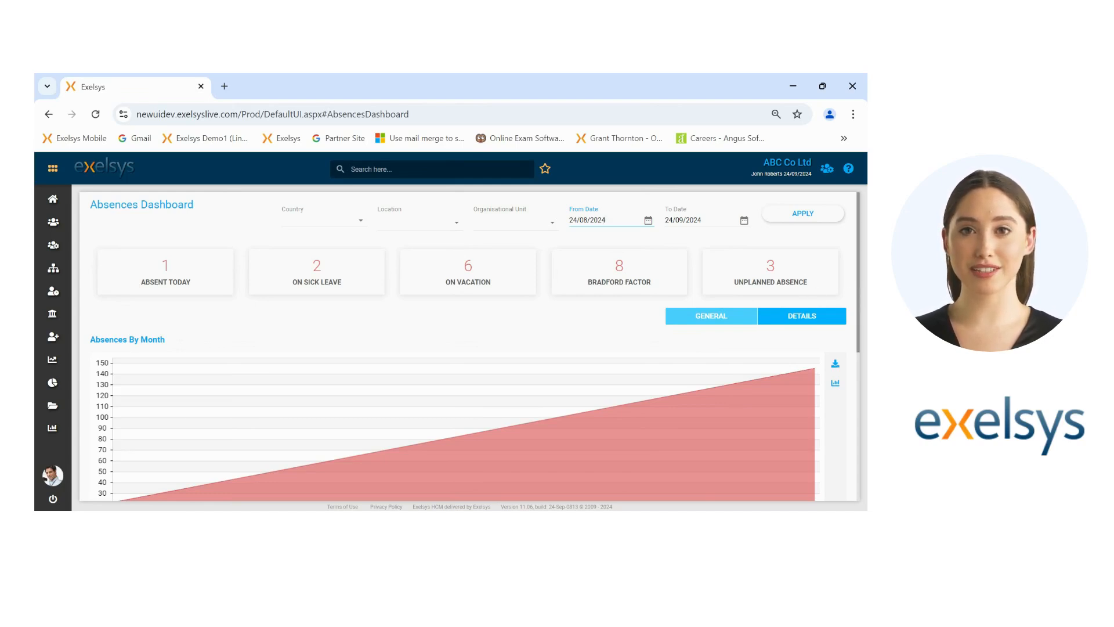
# Review the general charts for absences by month and Bradford factor by location and department.
pyautogui.scroll(-1, 864, 326)
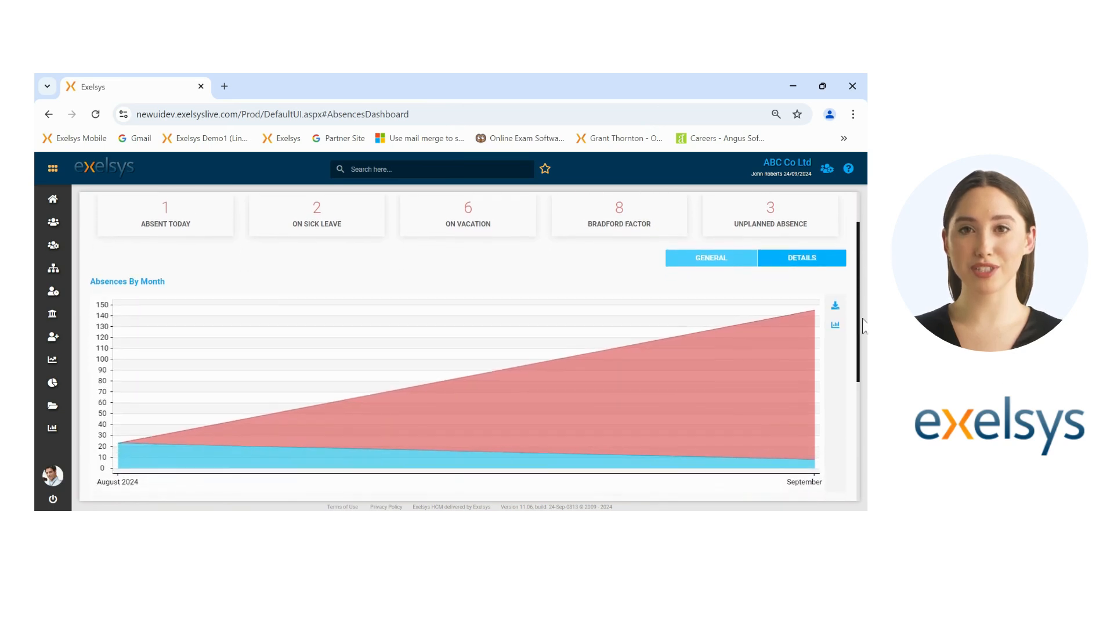
pyautogui.scroll(-3, 864, 326)
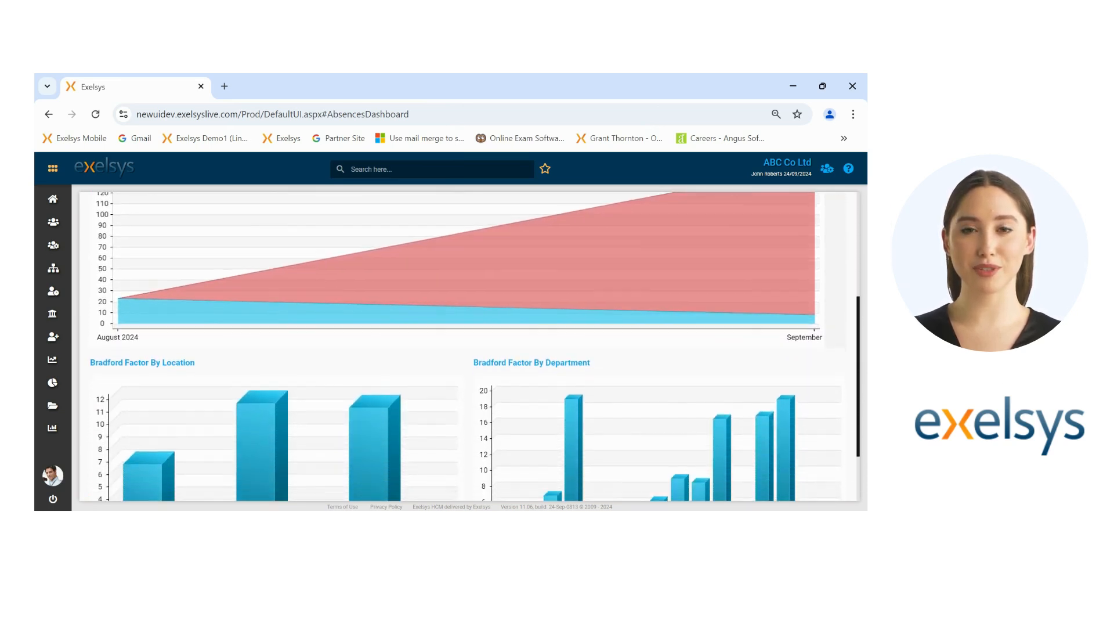
pyautogui.scroll(-2, 864, 326)
pyautogui.scroll(6, 467, 346)
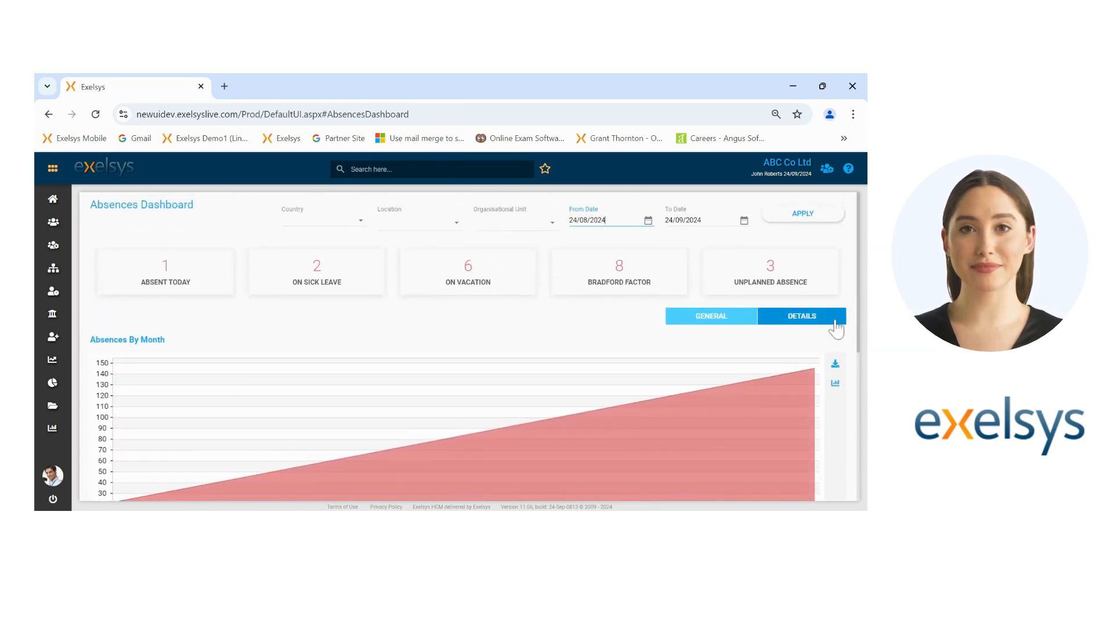
# Show the dashboard's Details view and review sickness days by department, today's absentees and Bradford factor by grade.
pyautogui.click(812, 320)
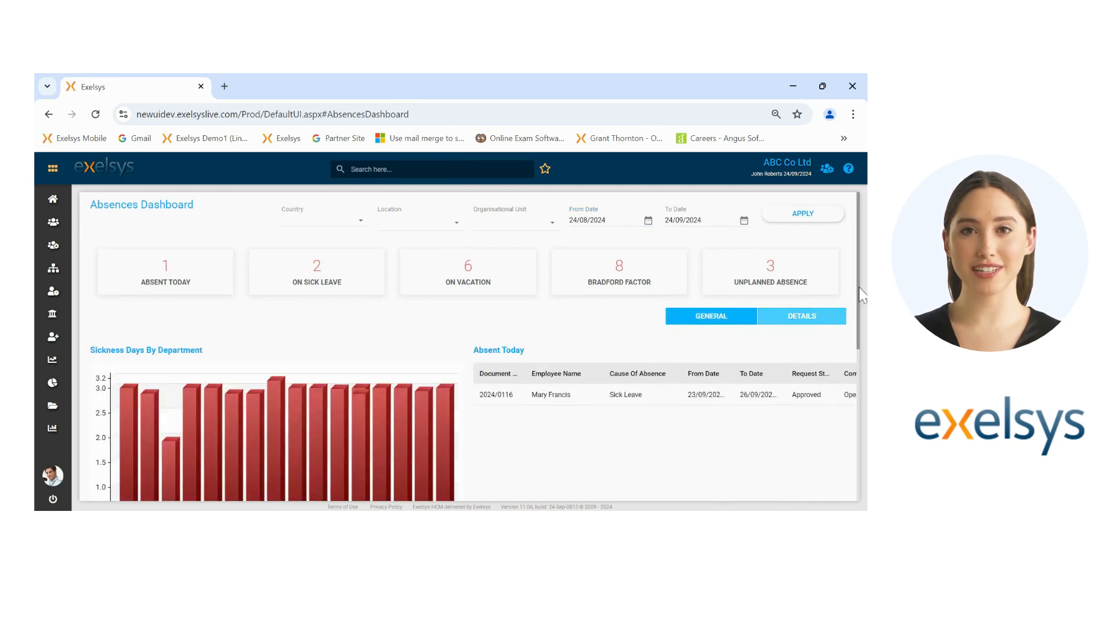
pyautogui.scroll(-1, 864, 327)
pyautogui.scroll(-4, 864, 327)
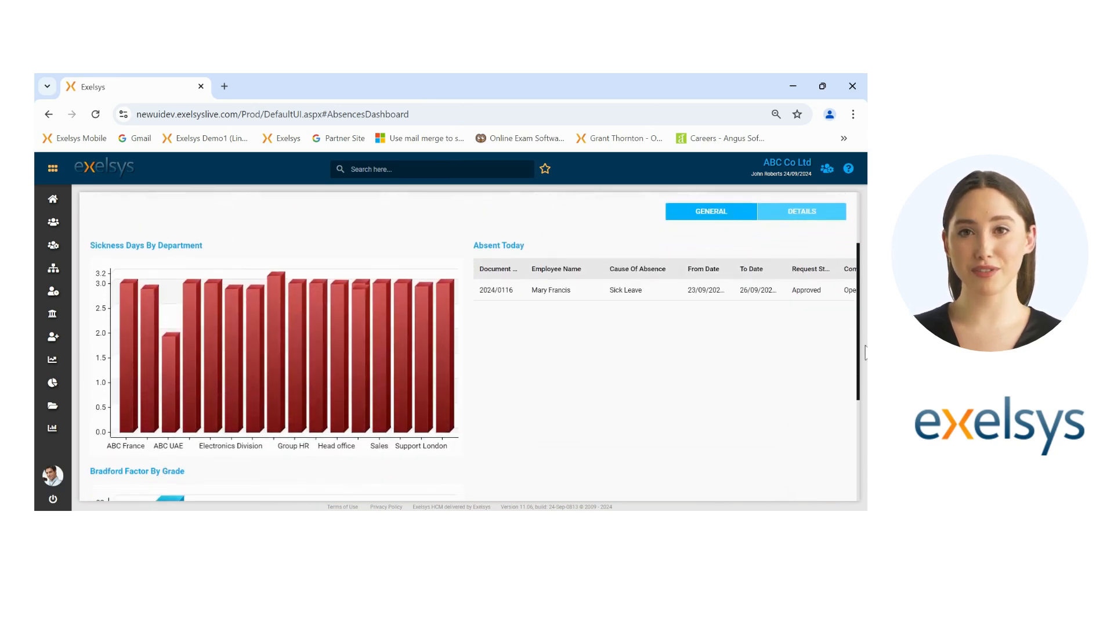
pyautogui.scroll(-1, 468, 347)
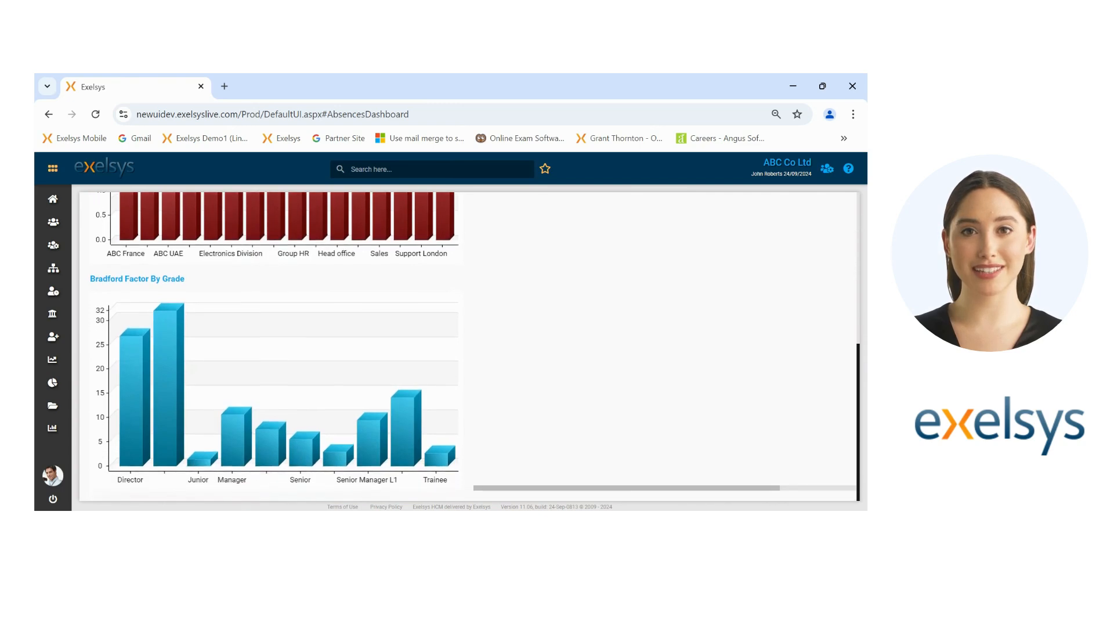
pyautogui.scroll(3, 468, 346)
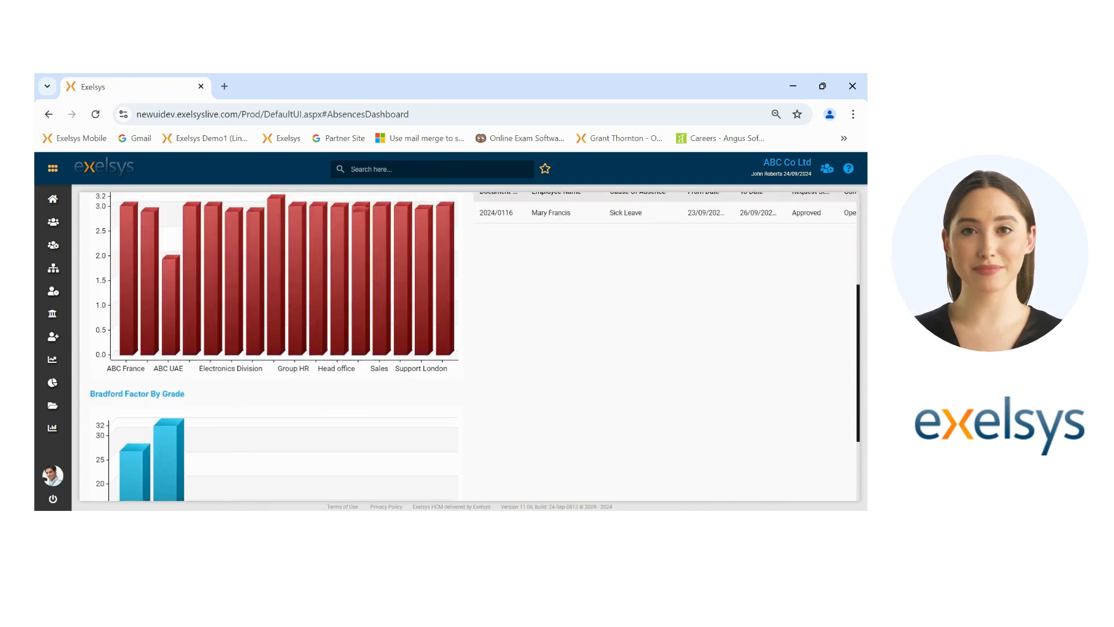
pyautogui.scroll(2, 864, 269)
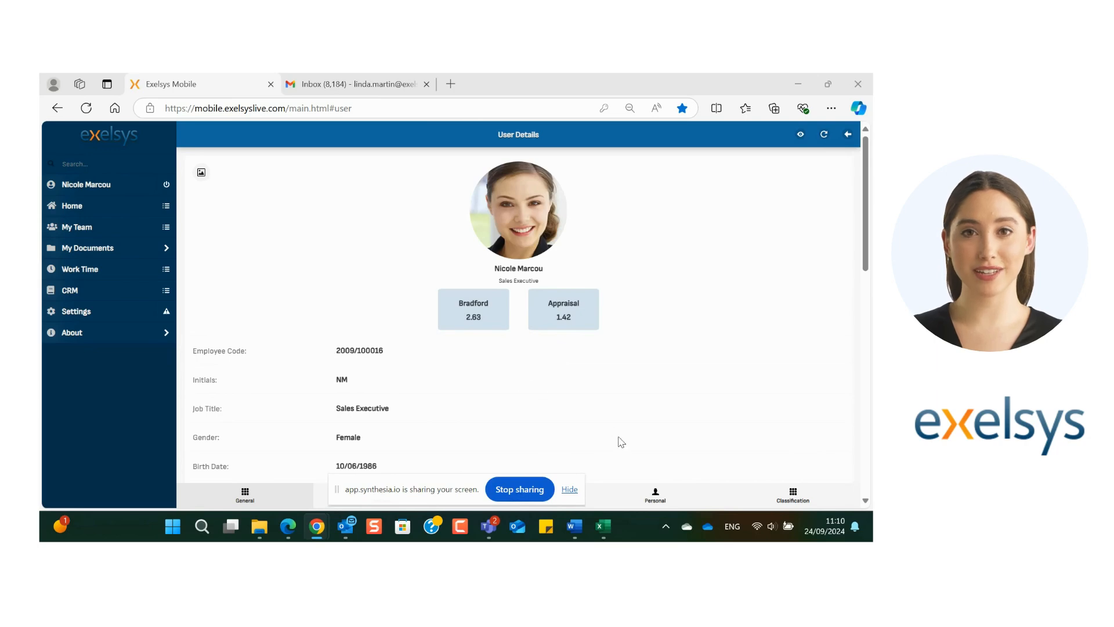
# Show the employee's absence balances and the team's Absence Planner for October 2024.
pyautogui.click(569, 490)
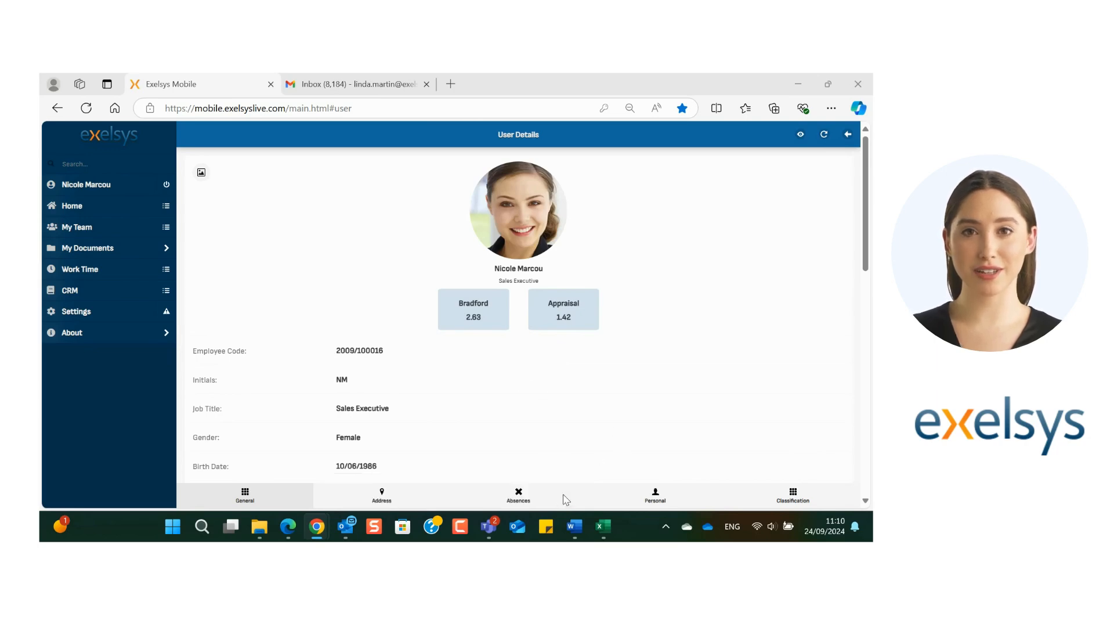
pyautogui.click(486, 498)
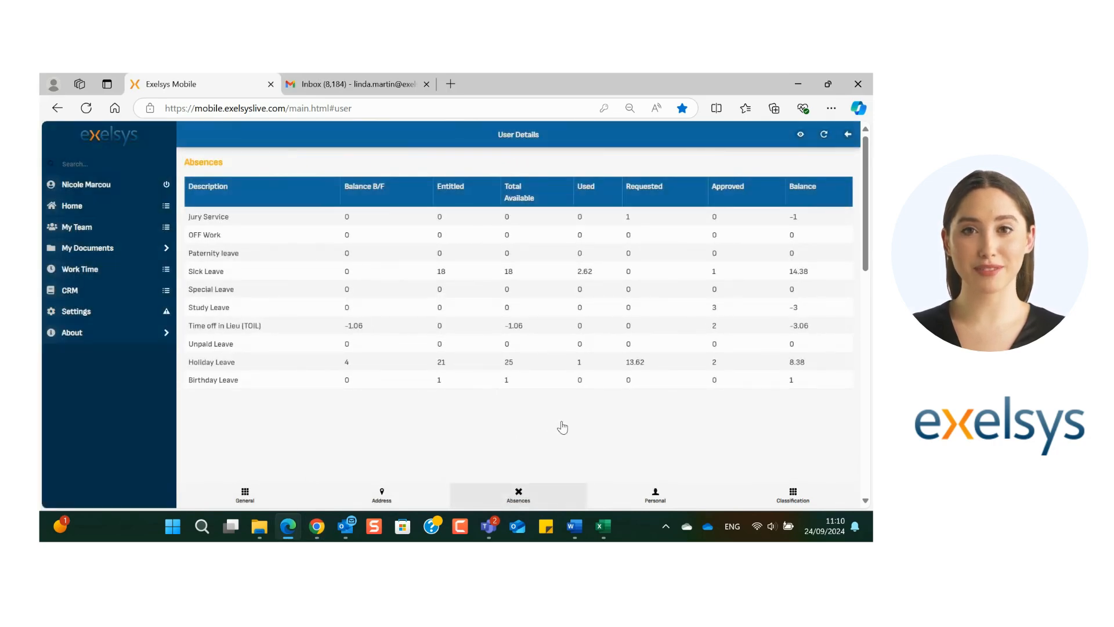
pyautogui.click(90, 231)
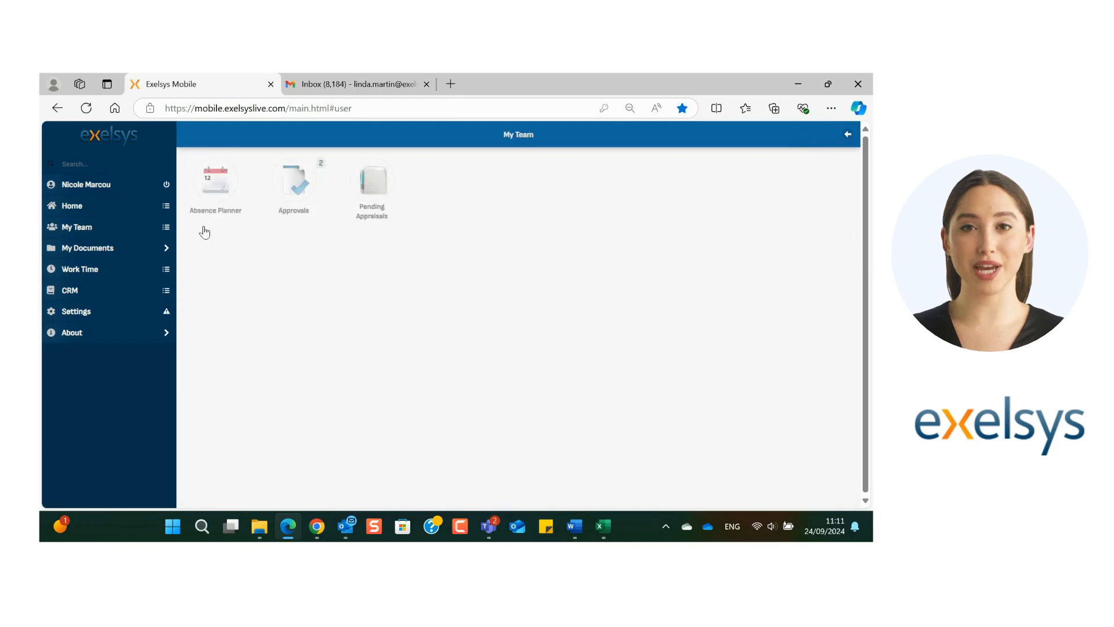
pyautogui.click(215, 180)
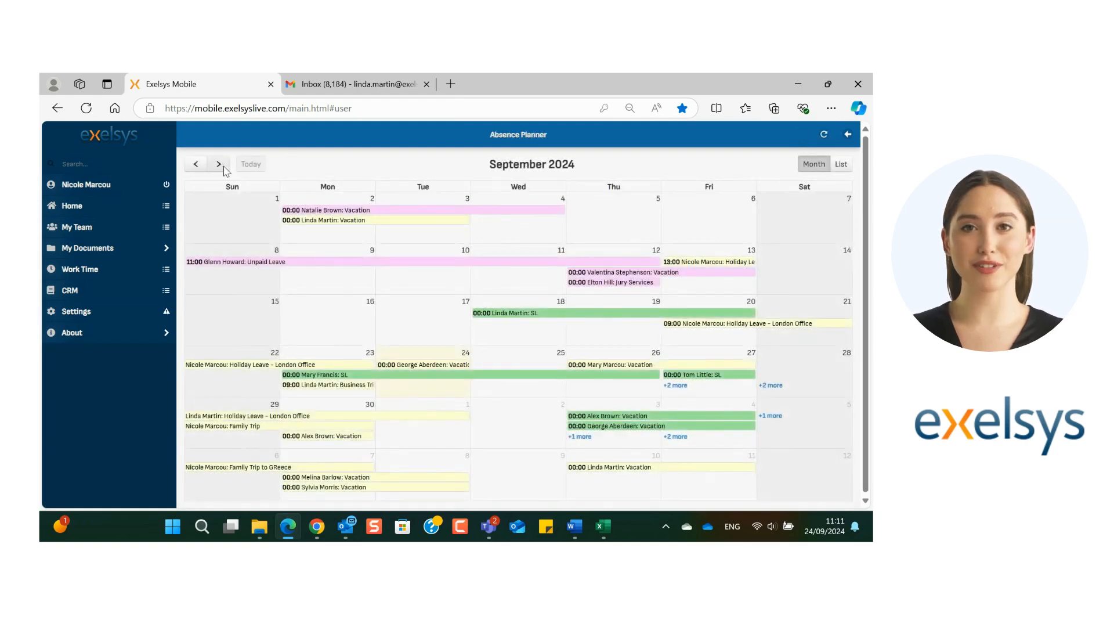
pyautogui.click(218, 164)
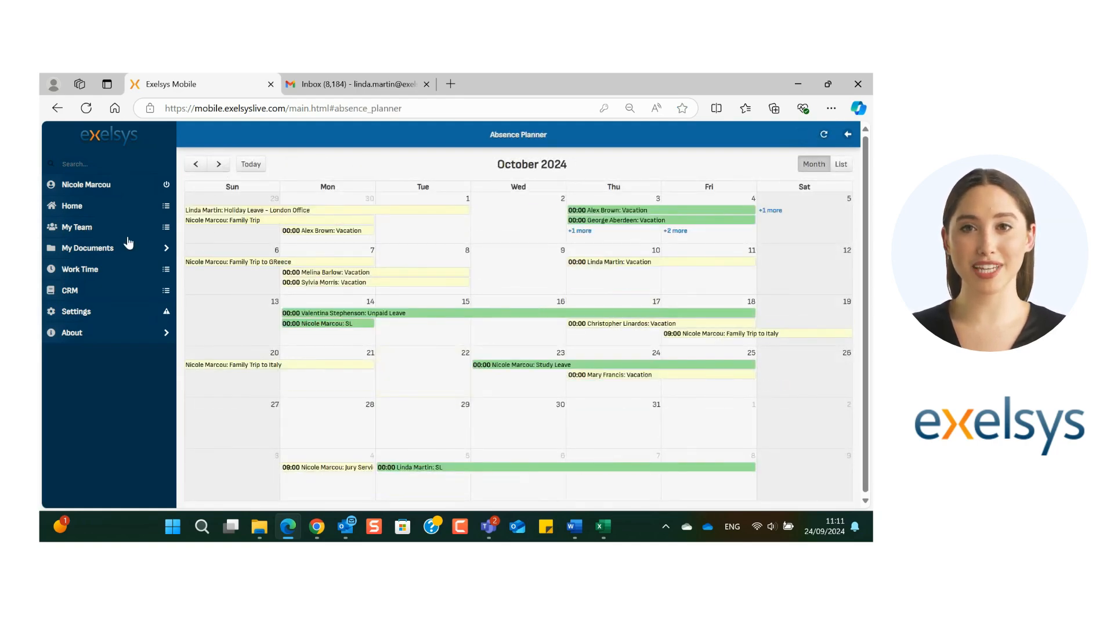
# Create a new absence request from My Absence Requests with Holiday Leave - London Office as the cause.
pyautogui.click(98, 213)
pyautogui.click(203, 188)
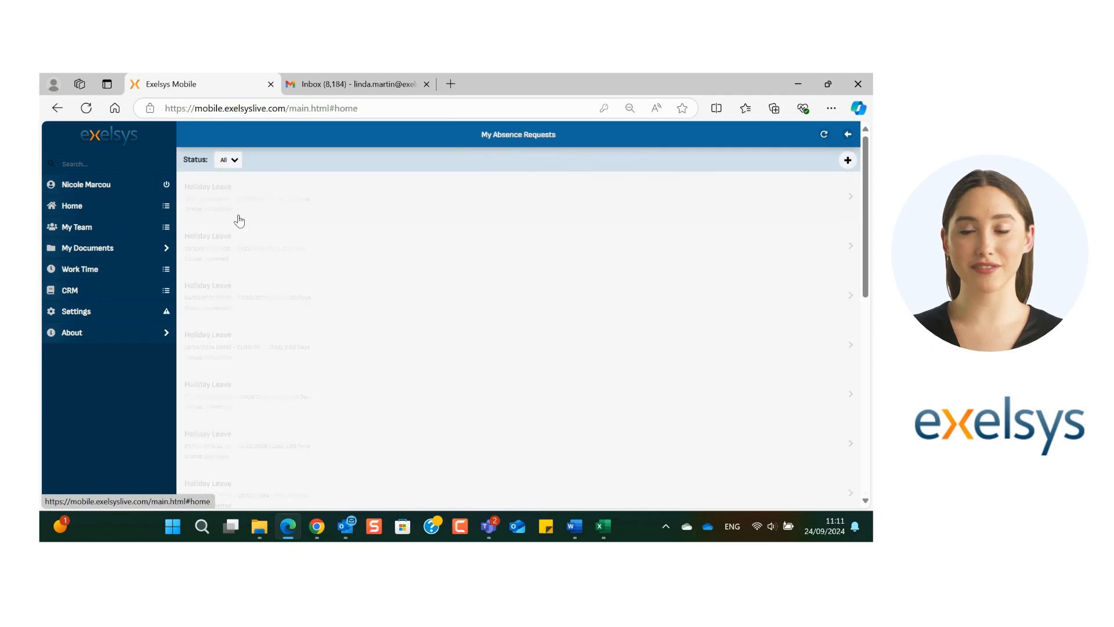
pyautogui.click(847, 160)
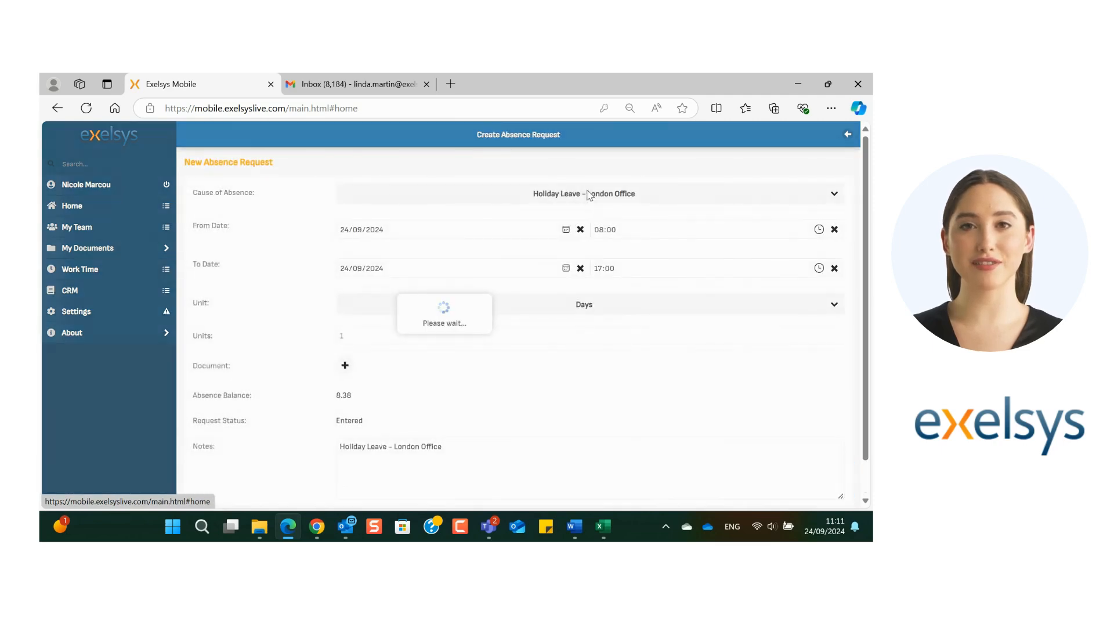
pyautogui.click(587, 197)
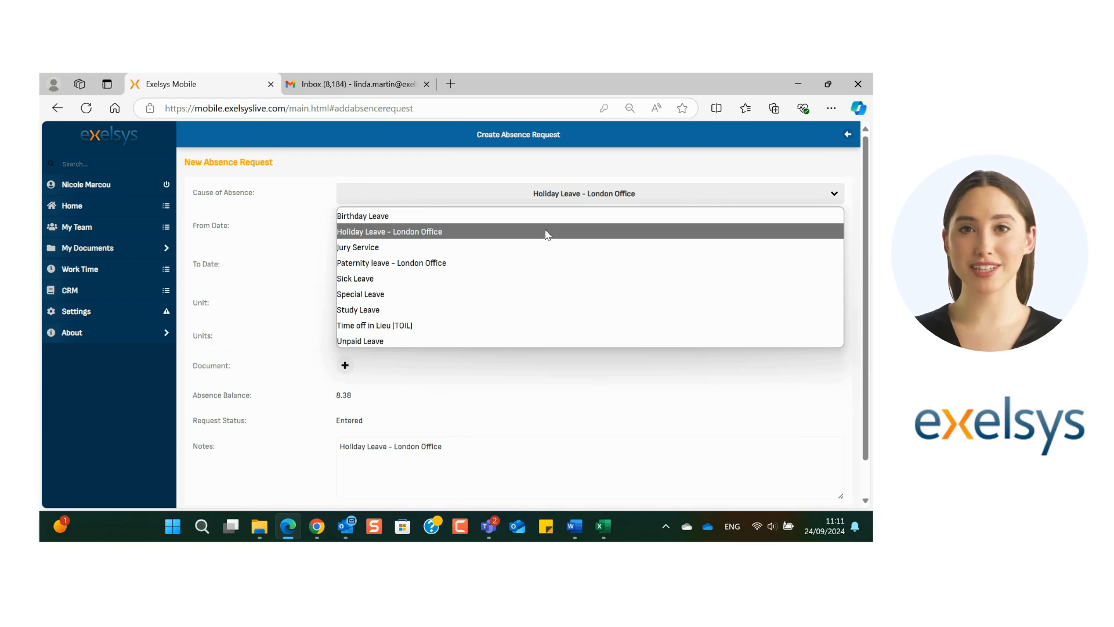
pyautogui.click(547, 232)
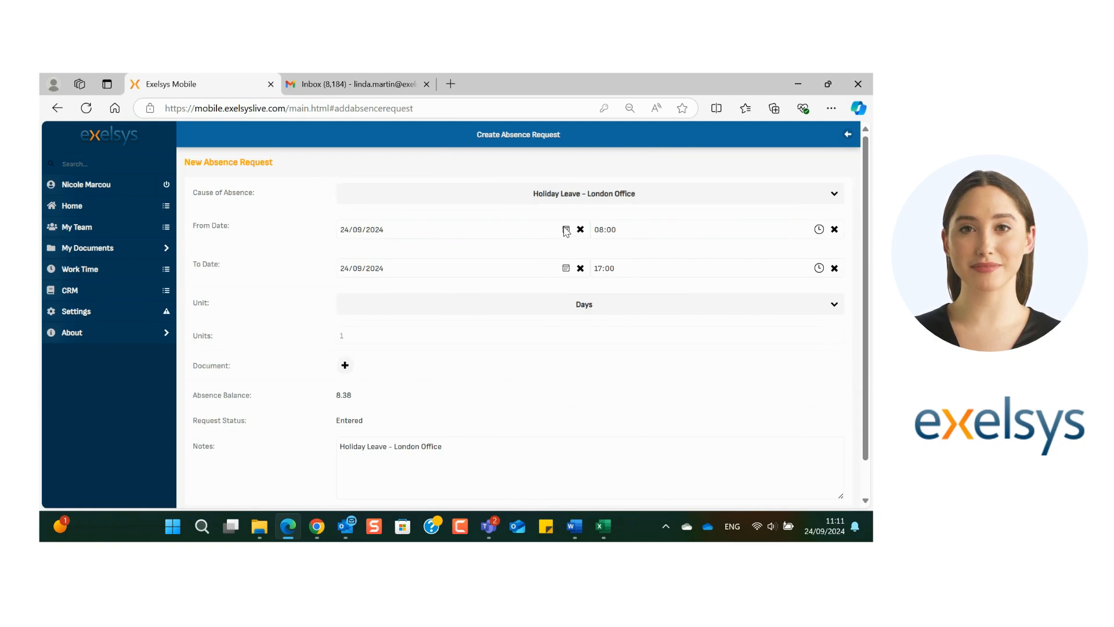
# Set the absence request's From Date to 25/10/2024 and its To Date to 28/10/2024.
pyautogui.click(566, 231)
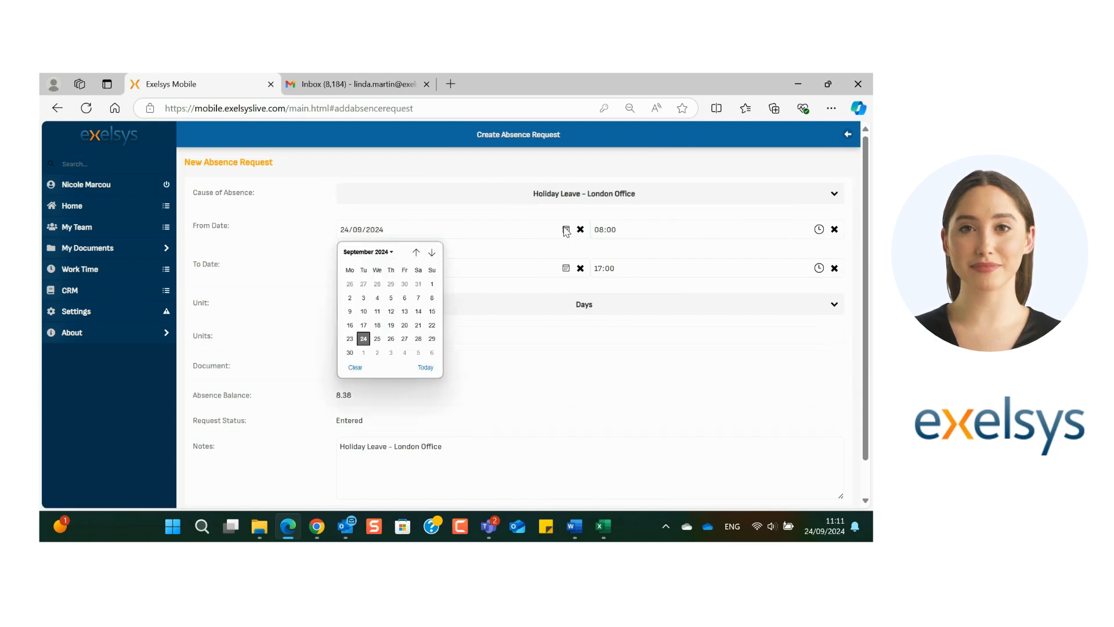
pyautogui.click(432, 253)
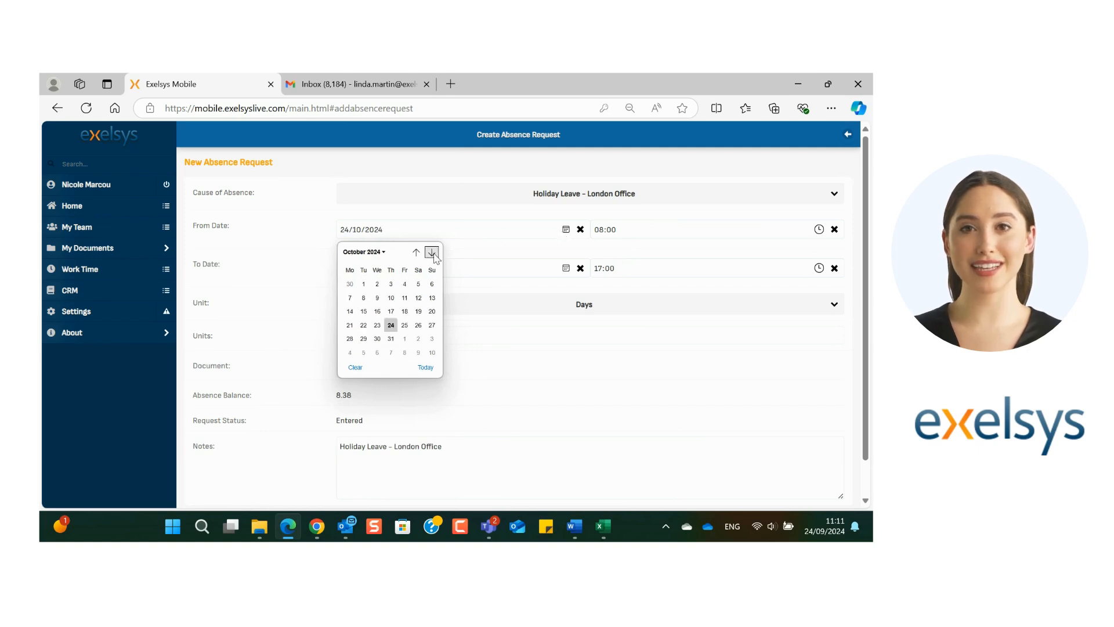
pyautogui.click(405, 325)
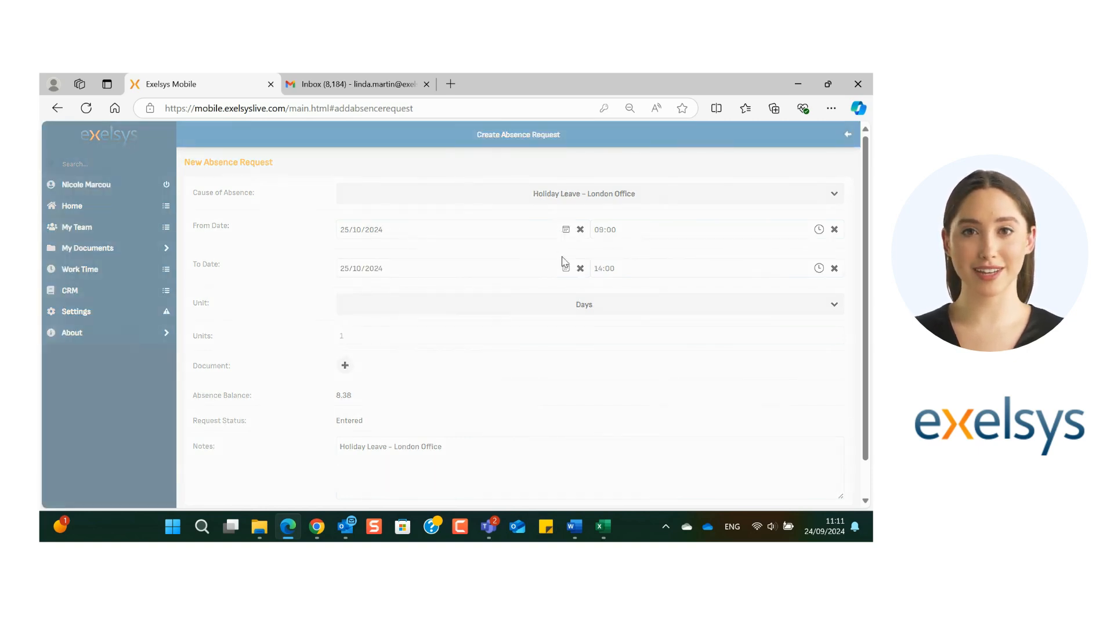
pyautogui.click(566, 268)
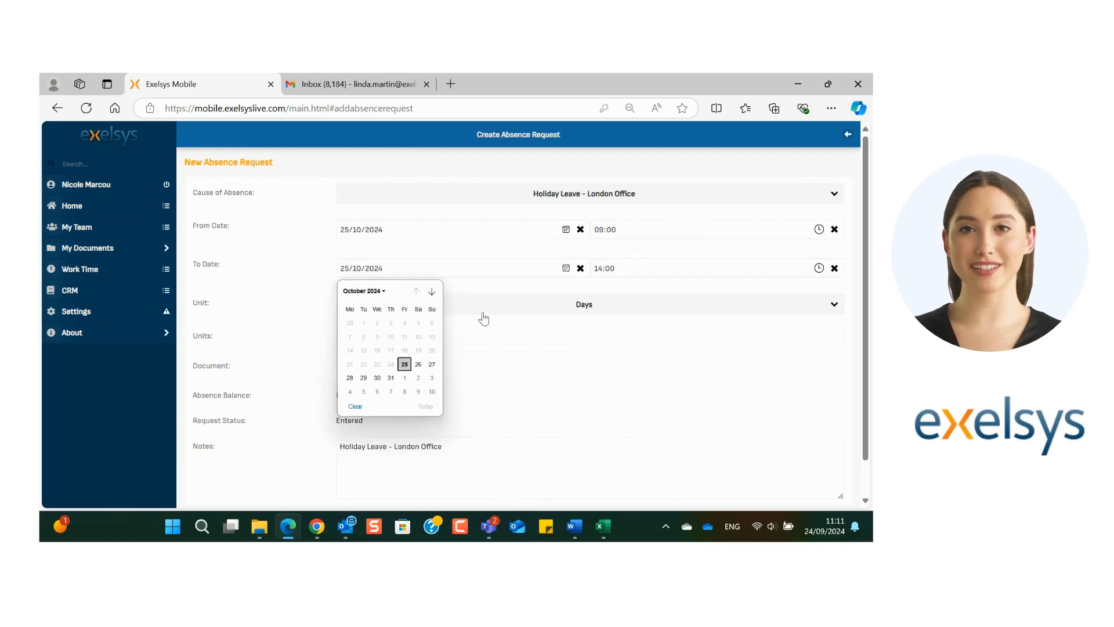
pyautogui.click(357, 378)
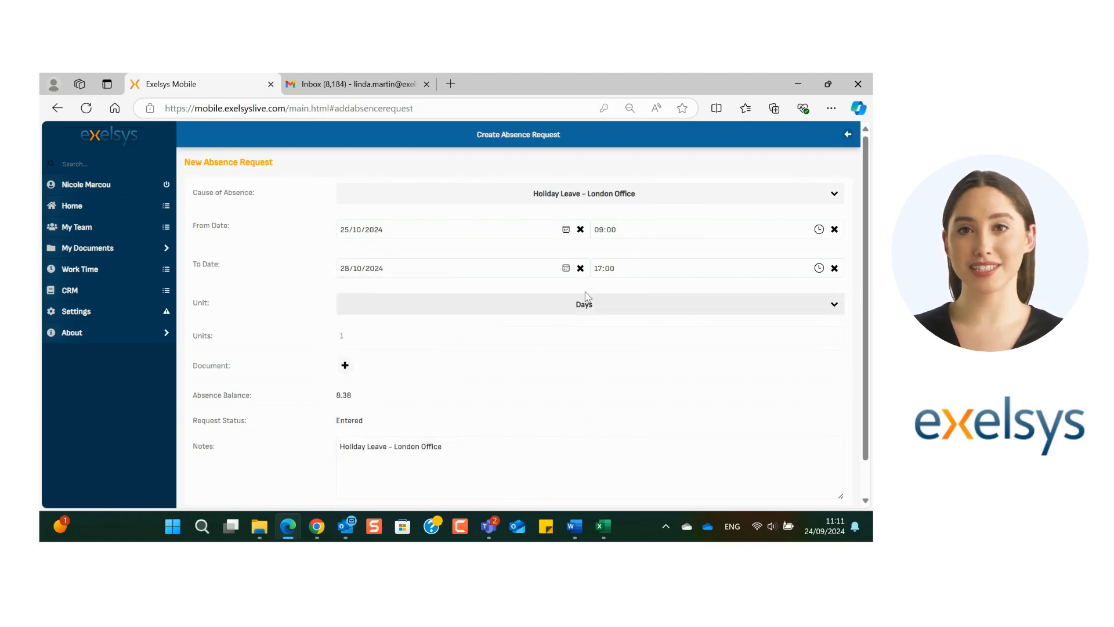
# View the start time choices for the absence request, leaving the picker without choosing one.
pyautogui.click(819, 230)
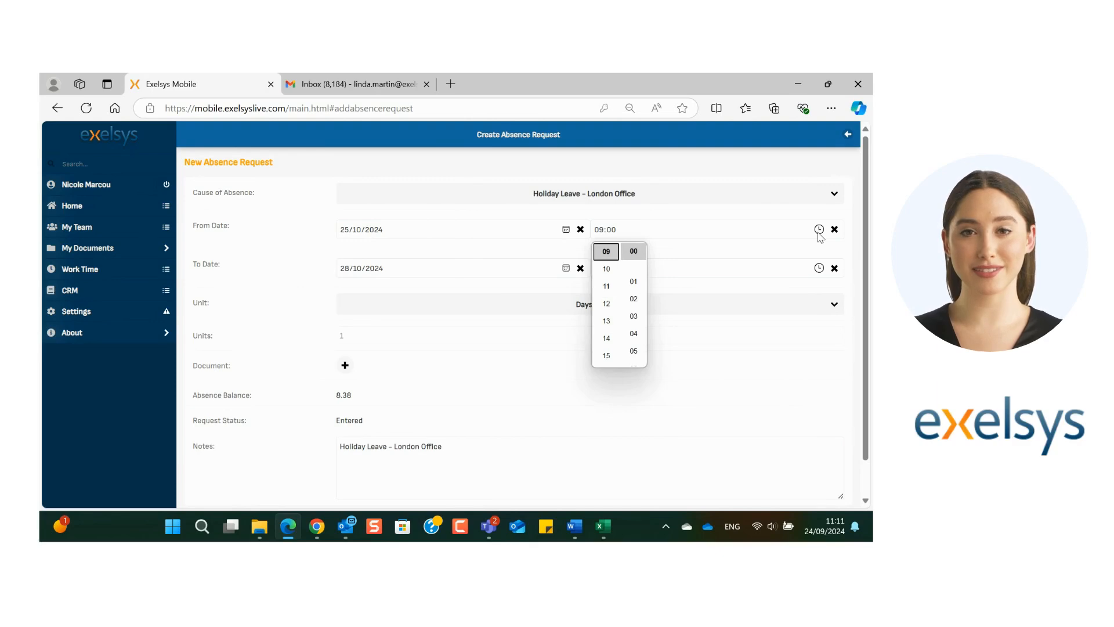
pyautogui.click(820, 233)
pyautogui.click(819, 233)
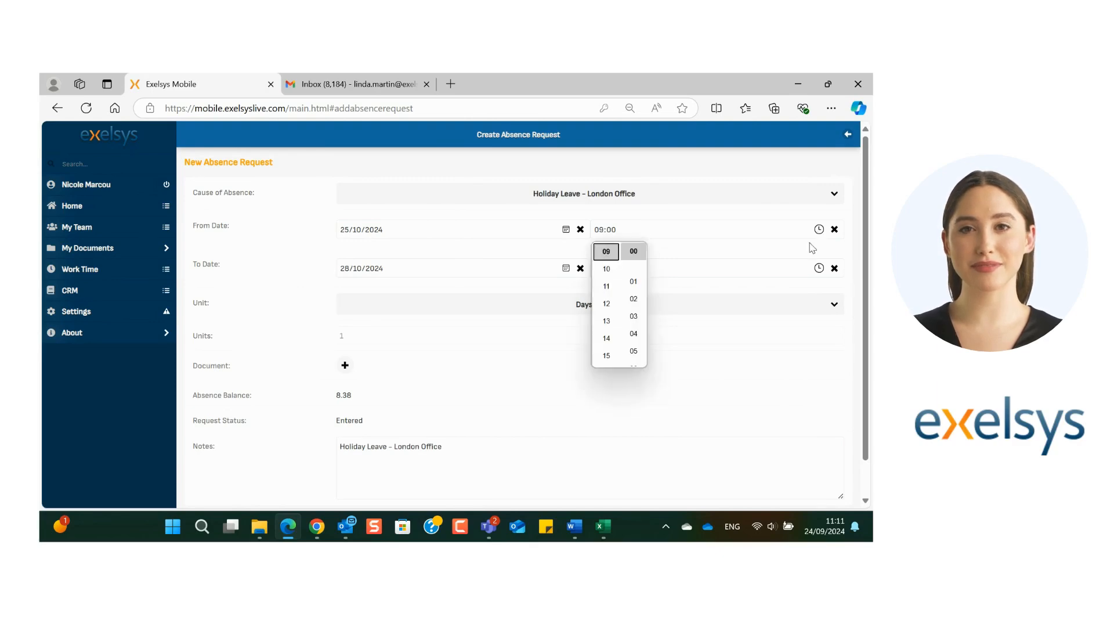
pyautogui.click(401, 377)
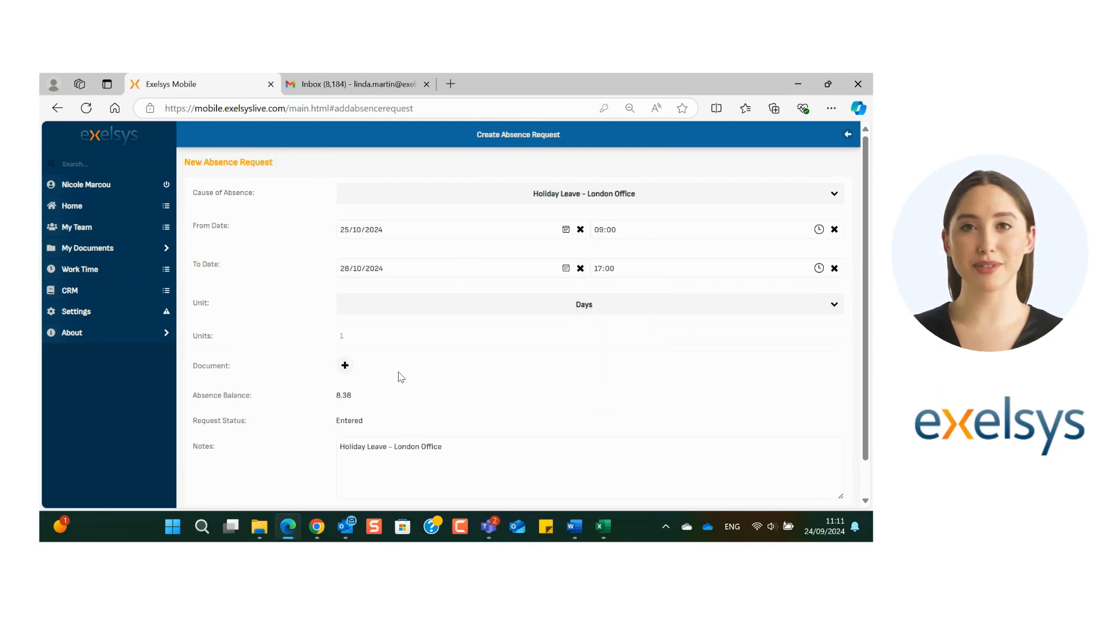
# Browse the local files available as a supporting document for the request, without attaching one.
pyautogui.click(345, 366)
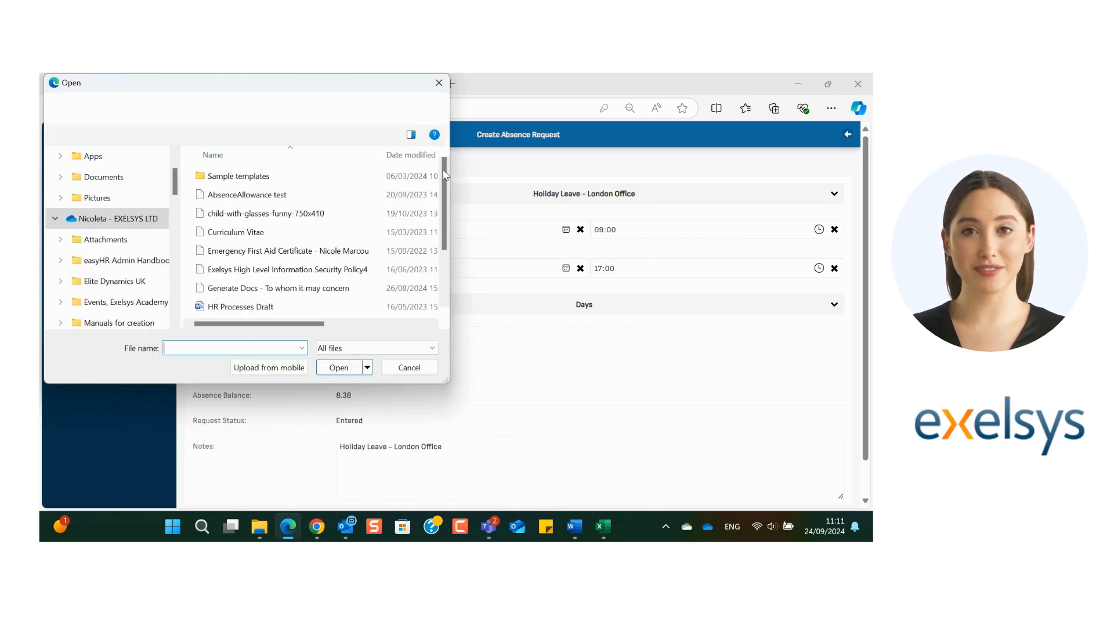
pyautogui.moveTo(443, 170); pyautogui.dragTo(444, 228)
pyautogui.click(408, 367)
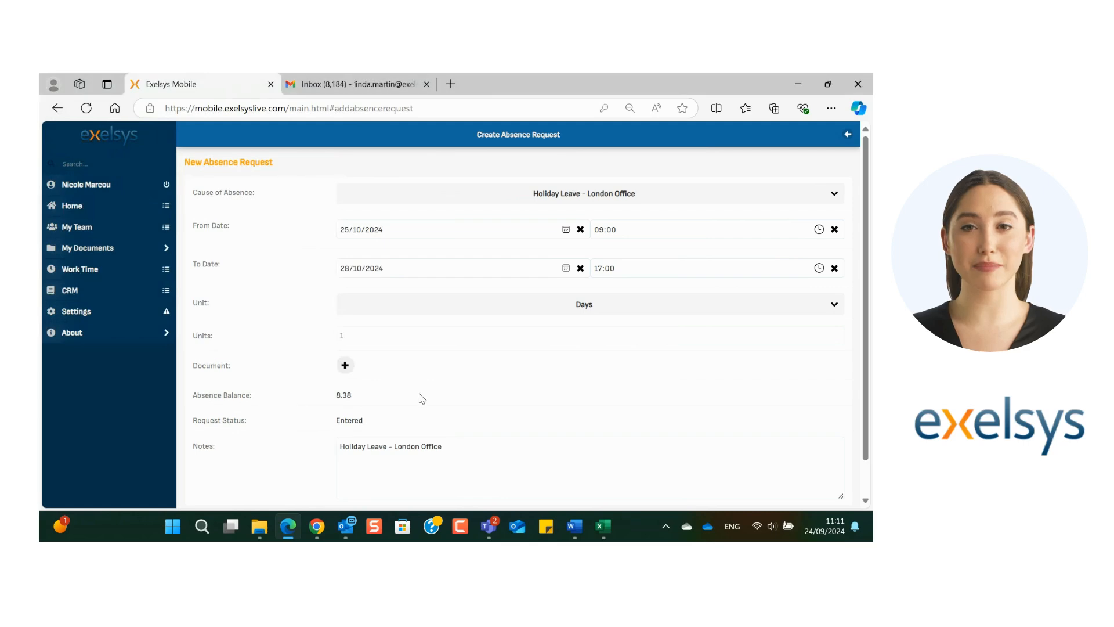
# Replace the request's notes with "Trip to Italy" and submit the absence request.
pyautogui.tripleClick(454, 455)
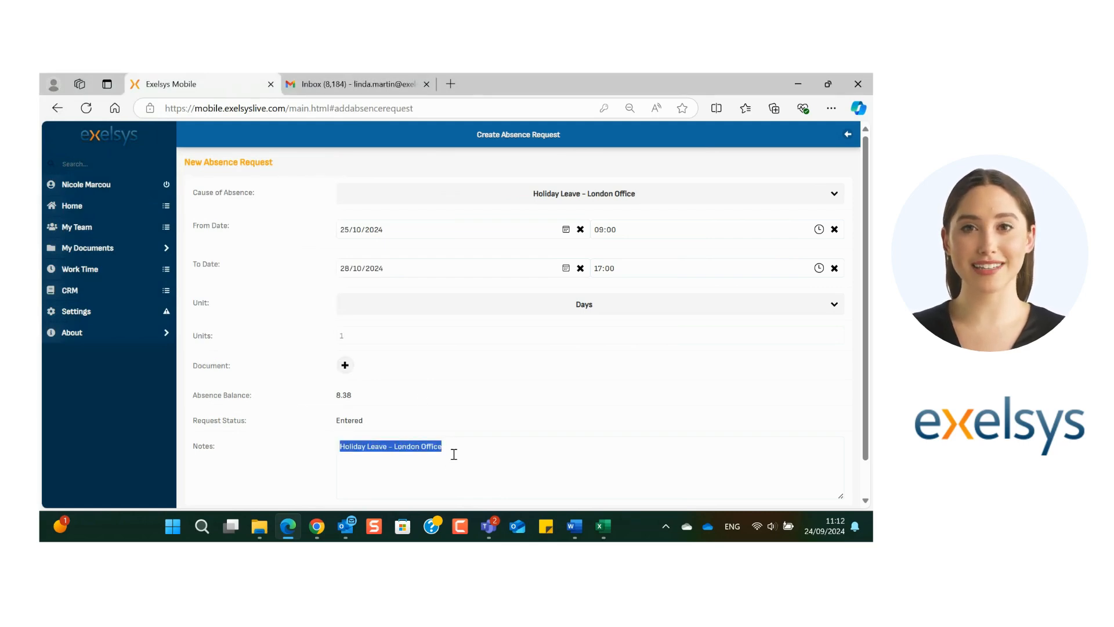
pyautogui.scroll(-1, 454, 454)
pyautogui.write('Trip to Italy')
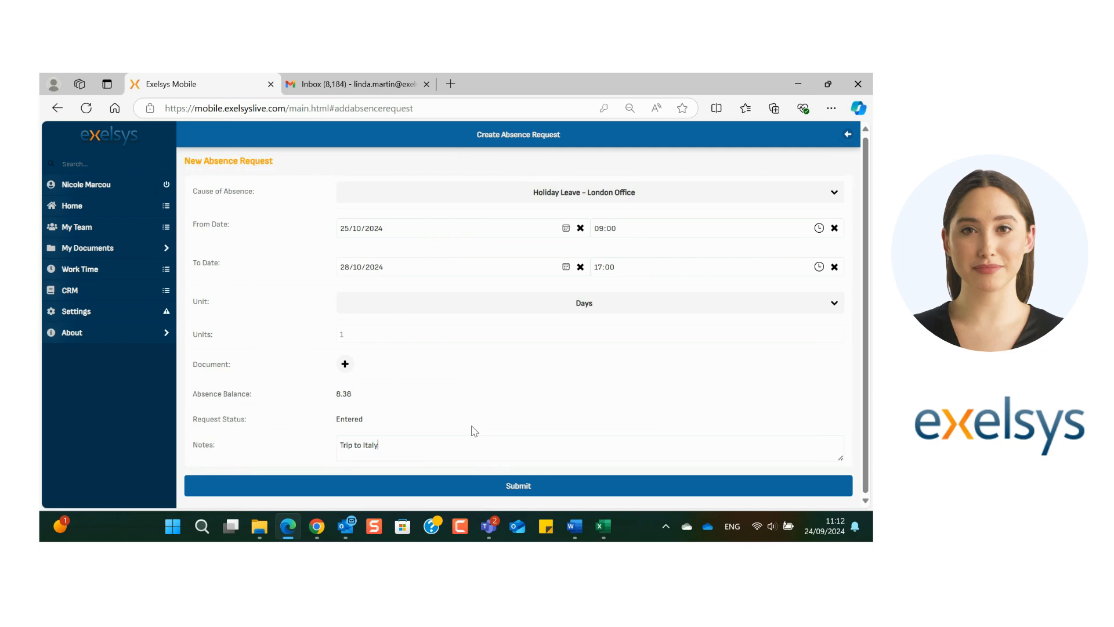
pyautogui.click(530, 487)
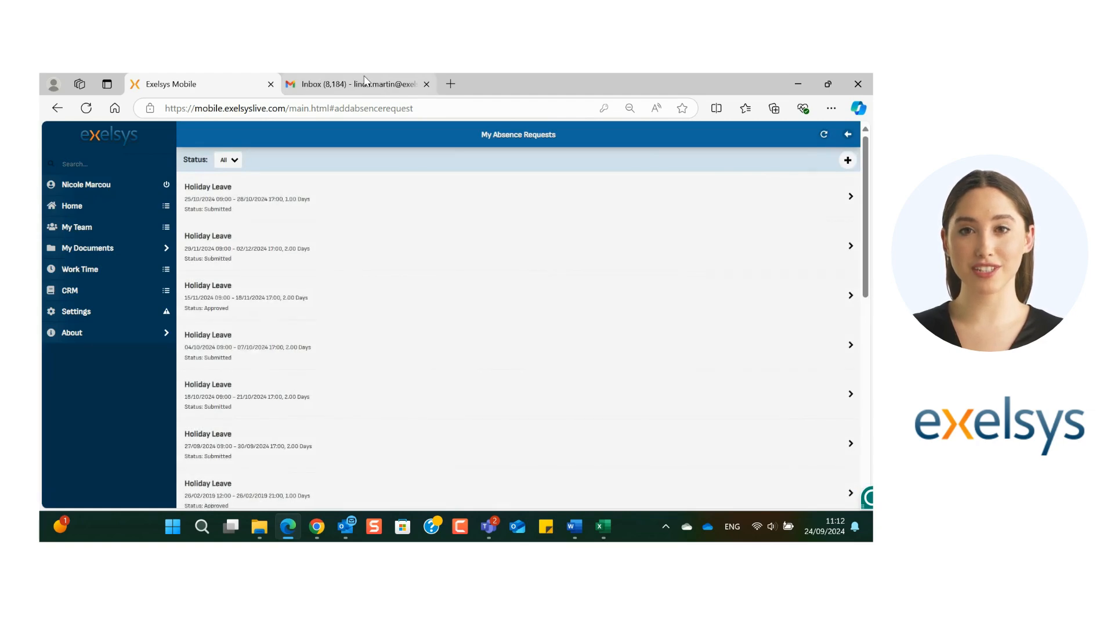
# Switch to Gmail, dismiss the mobile notification prompt and read the new absence request email about the Trip to Italy.
pyautogui.click(365, 82)
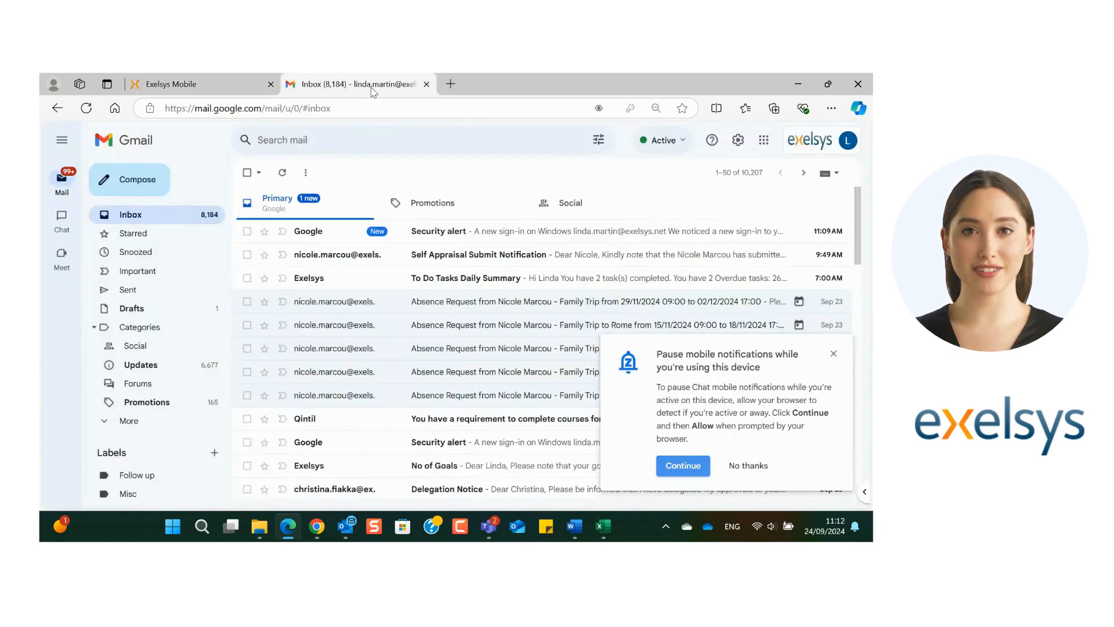
pyautogui.click(834, 354)
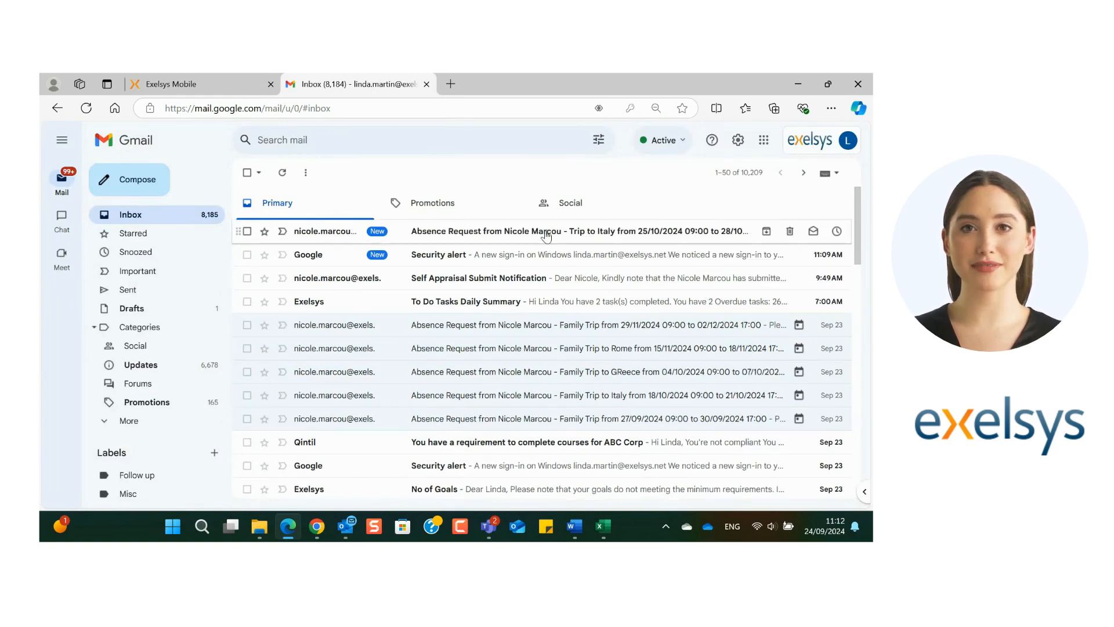
pyautogui.click(546, 235)
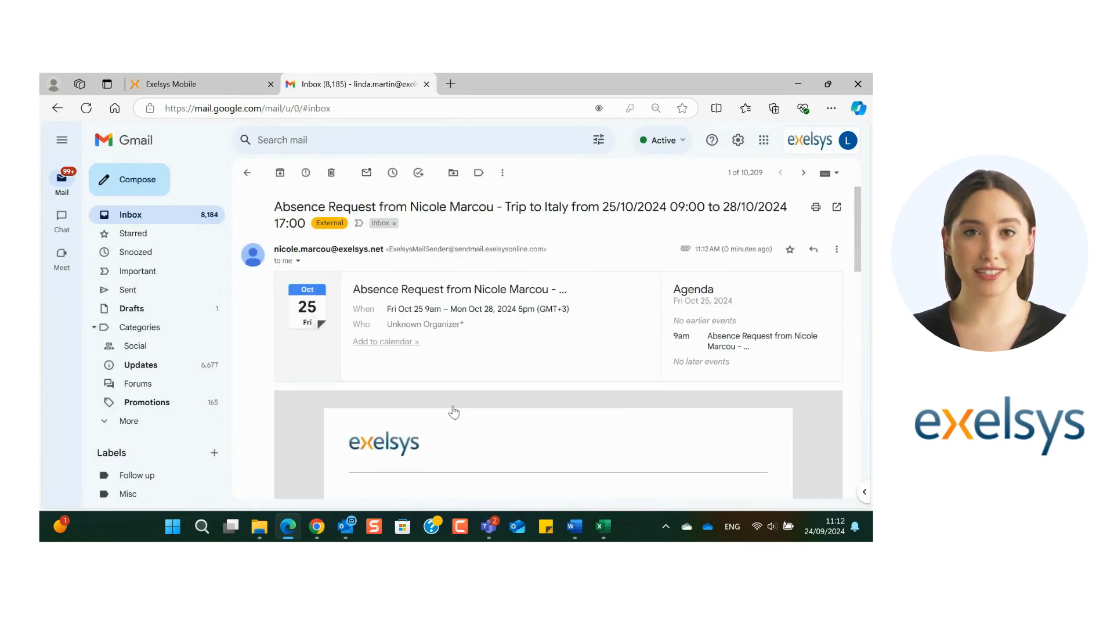
pyautogui.scroll(-3, 453, 412)
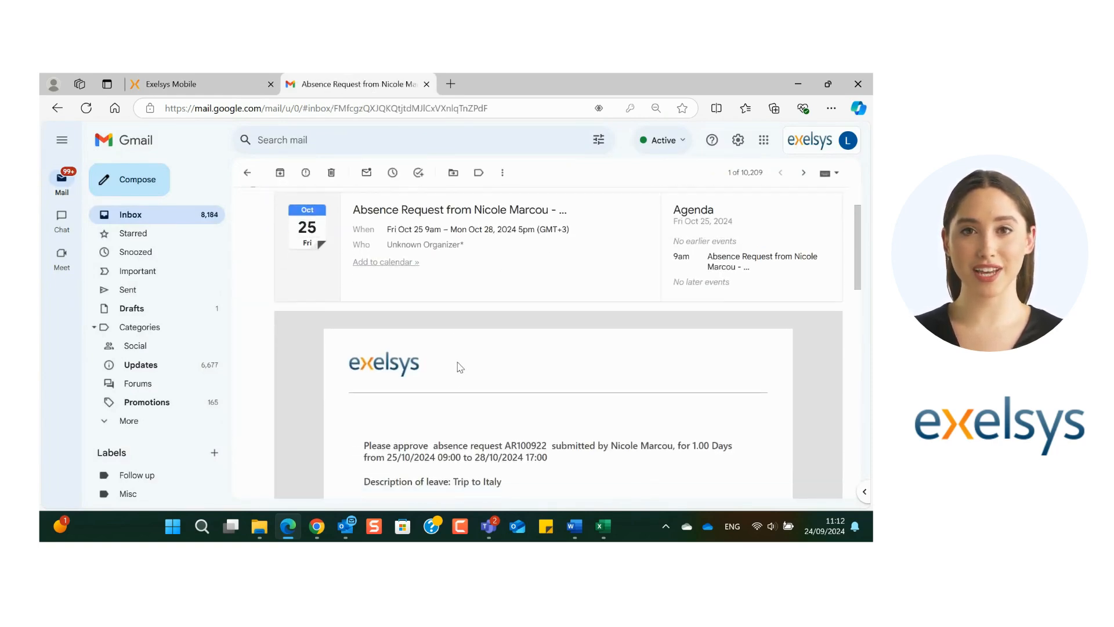
pyautogui.scroll(-8, 460, 367)
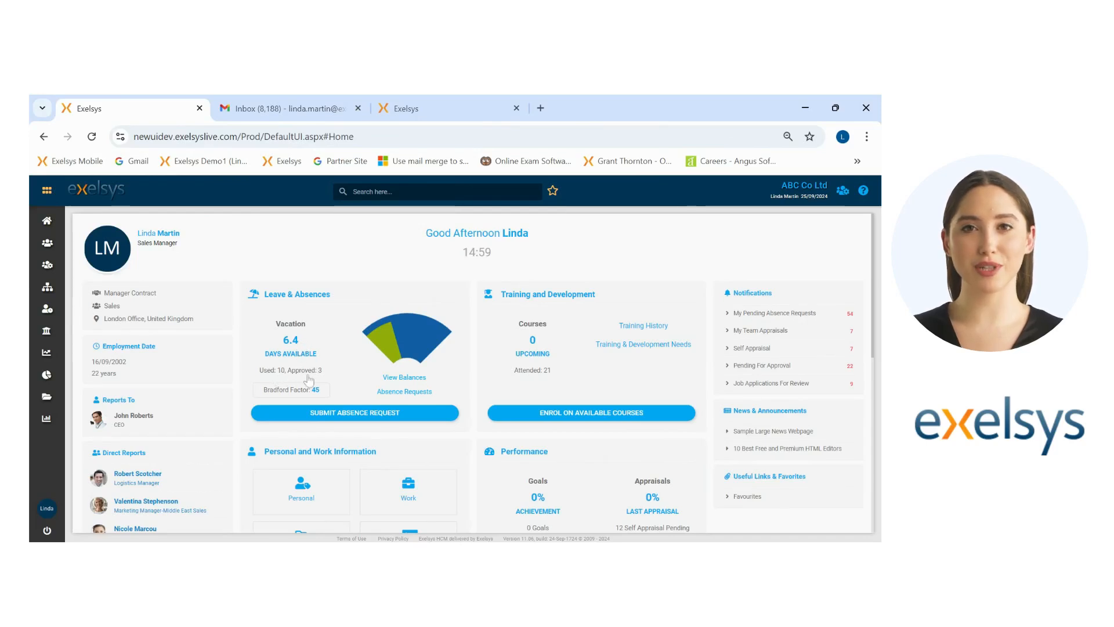
# In the Exelsys manager home page, view a new absence request form and the absence balances, closing each without changes.
pyautogui.click(368, 413)
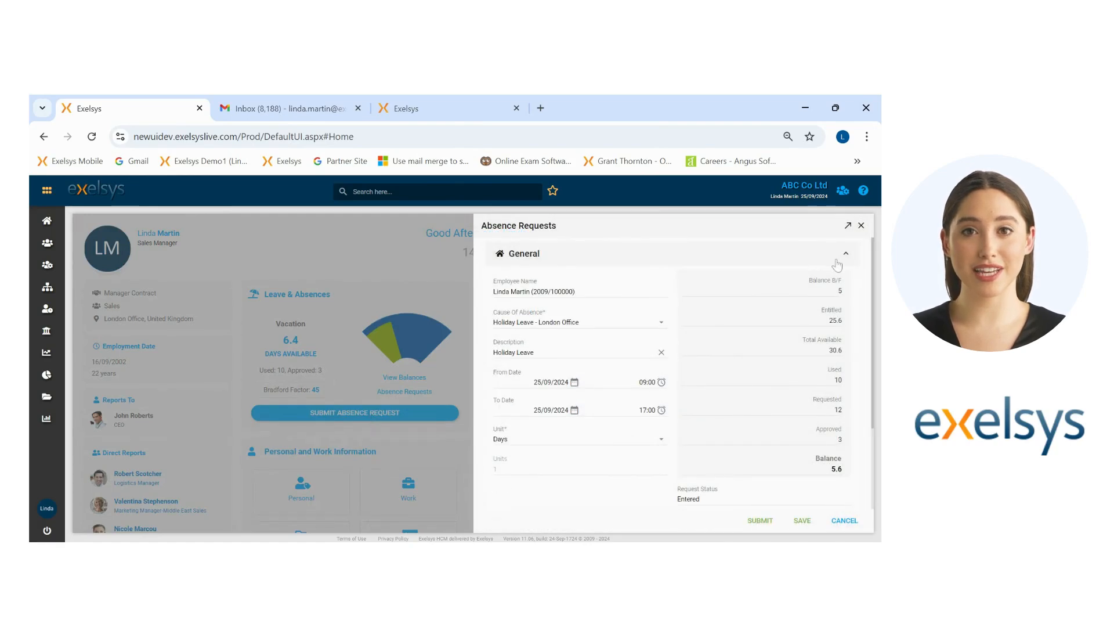
pyautogui.click(861, 226)
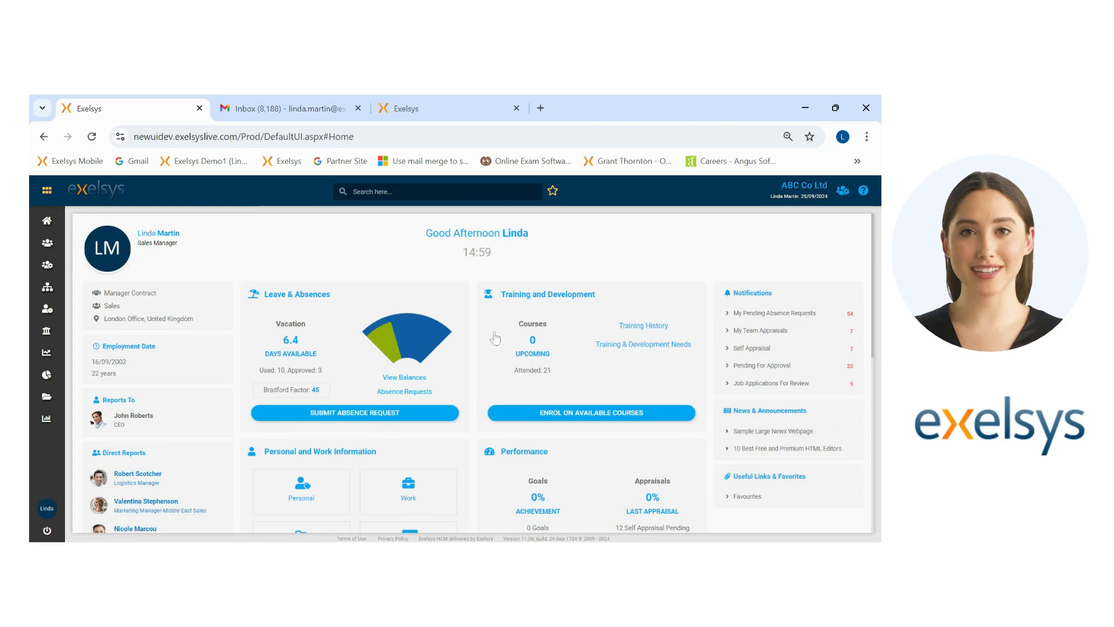
pyautogui.click(409, 378)
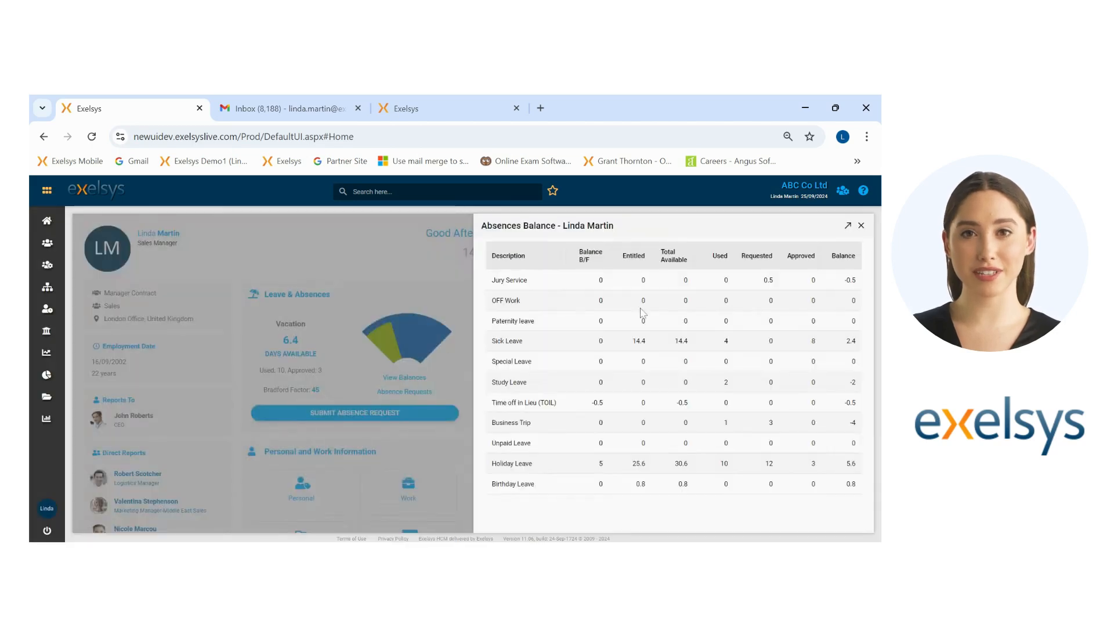
pyautogui.click(861, 226)
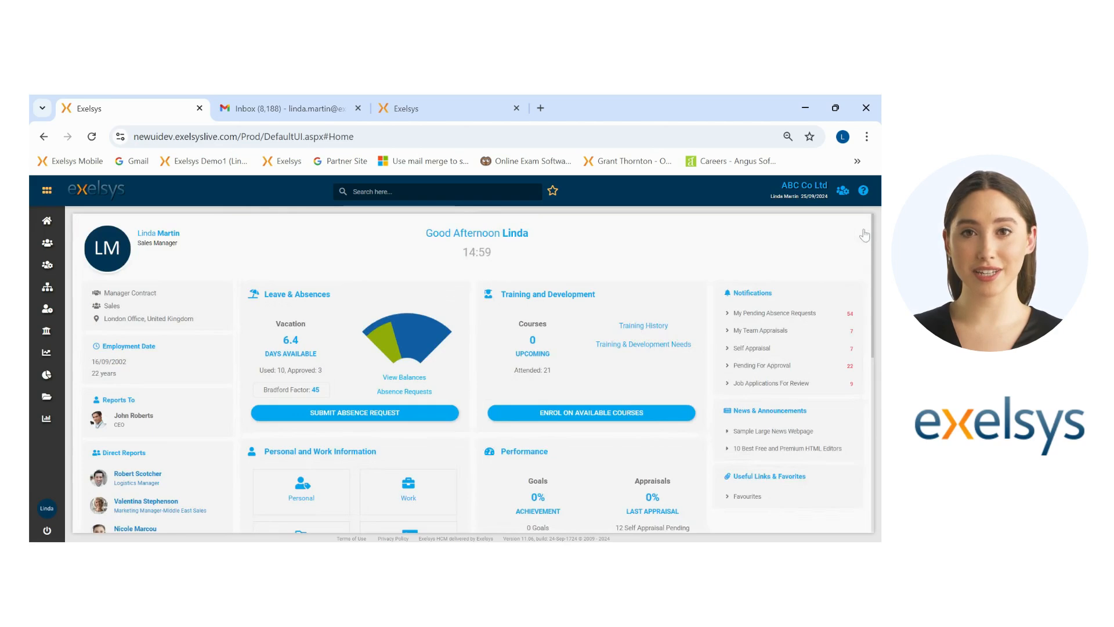
# View the manager's own absence requests full size and the actions available for the 26/09/2024 business trip, leaving the request unchanged.
pyautogui.click(384, 397)
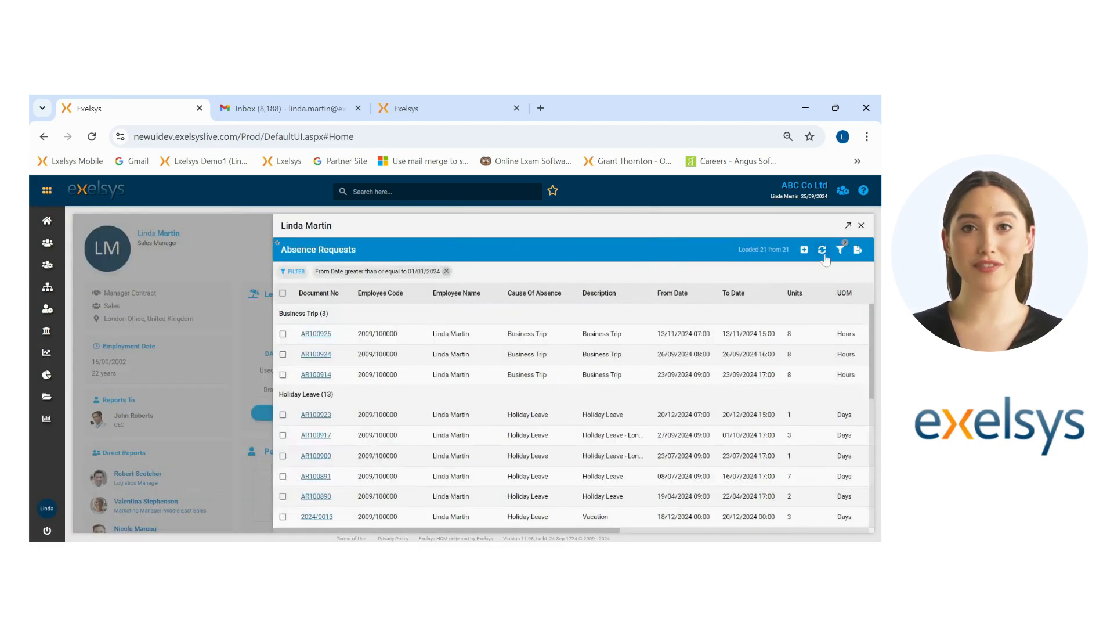
pyautogui.click(847, 226)
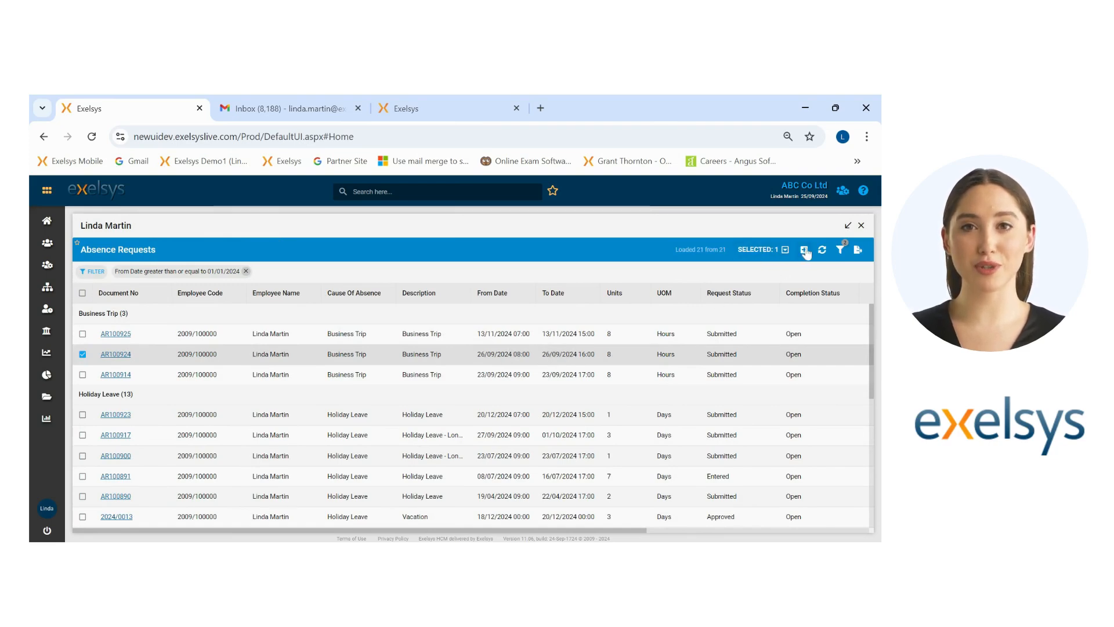
pyautogui.click(774, 260)
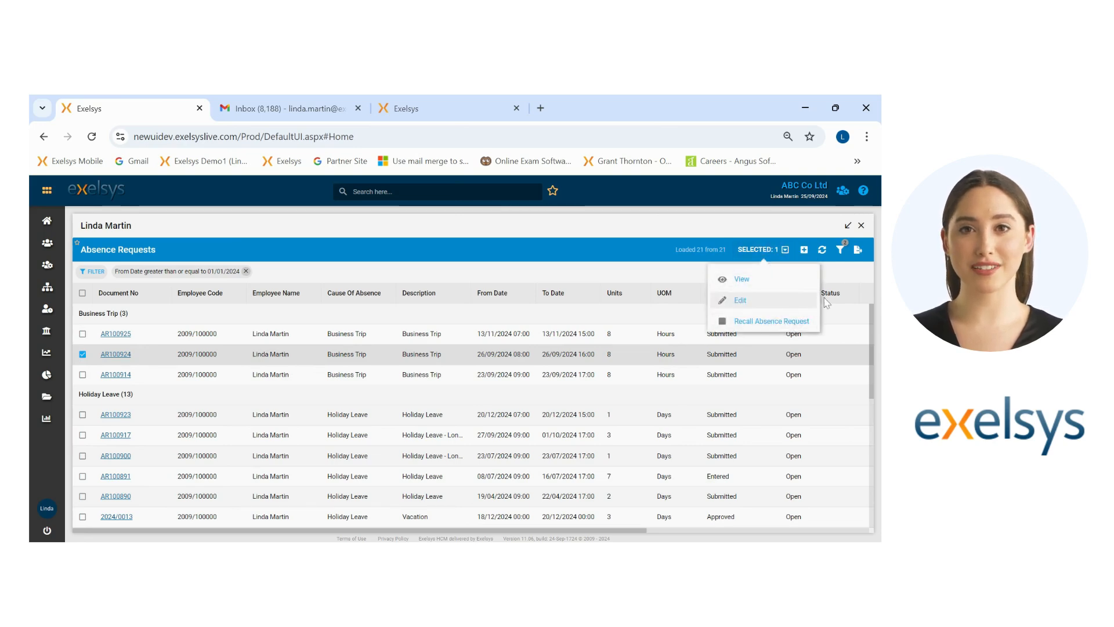
pyautogui.click(862, 226)
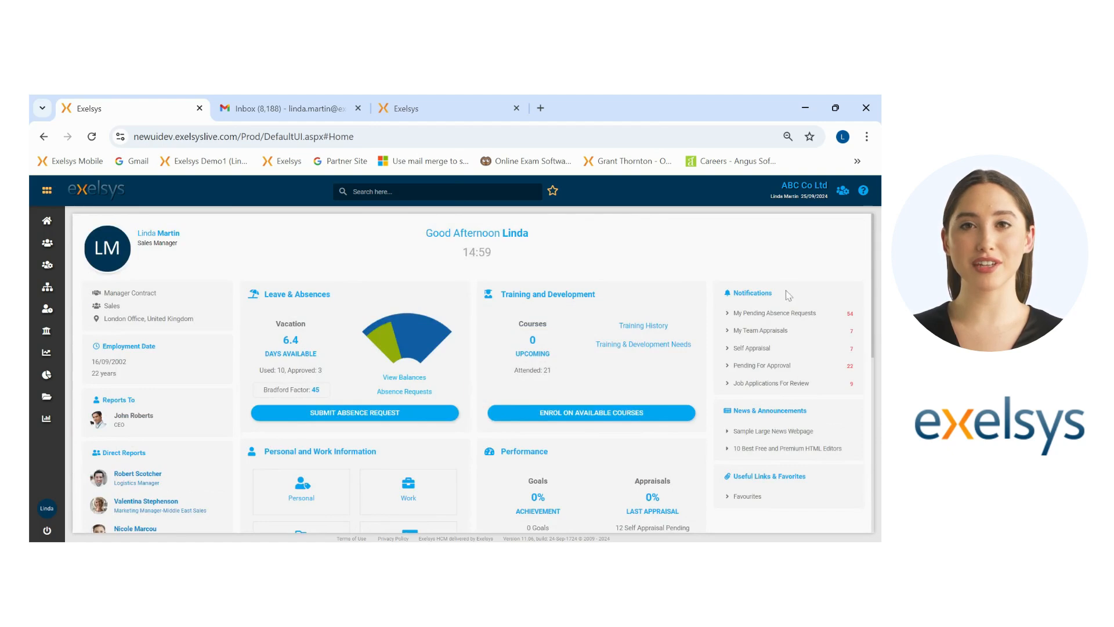
# Open the Pending For Approval notifications and look through the list of approval transactions.
pyautogui.click(763, 365)
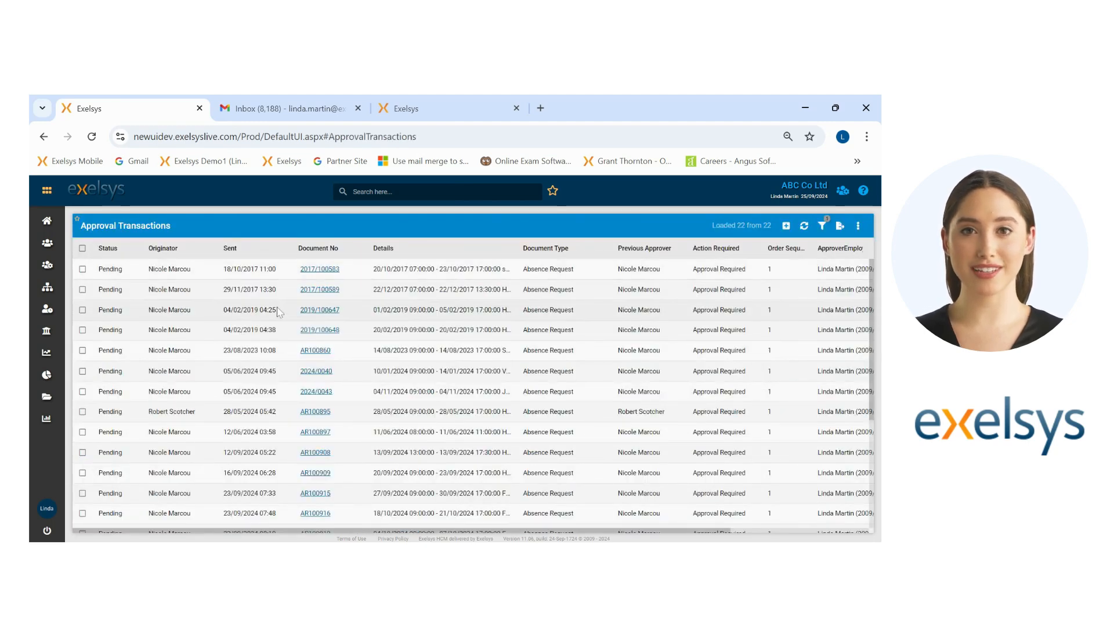
pyautogui.scroll(-2, 278, 316)
pyautogui.scroll(2, 277, 398)
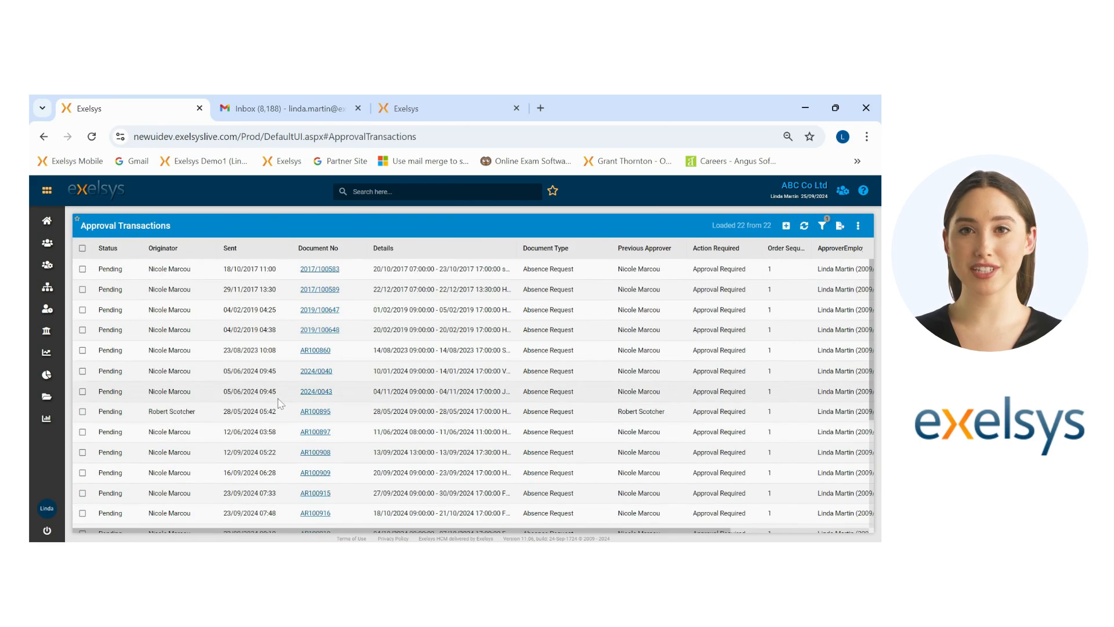
# Review the approval transaction sent 04/02/2019 04:25, including its request summary and approver comments, without approving or rejecting it.
pyautogui.click(316, 311)
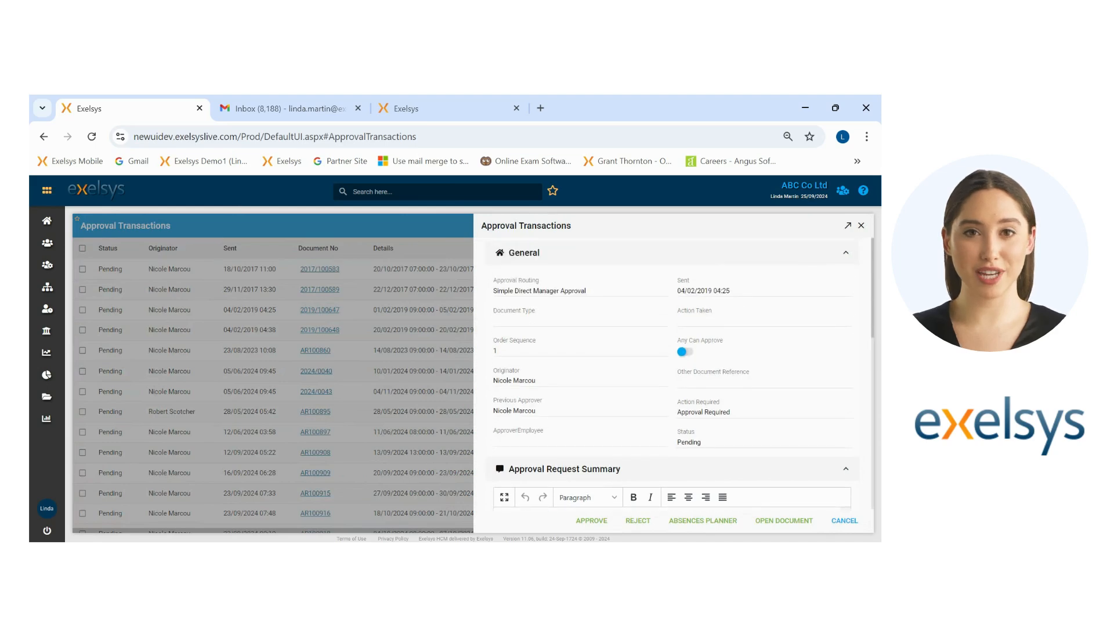
pyautogui.scroll(-2, 668, 374)
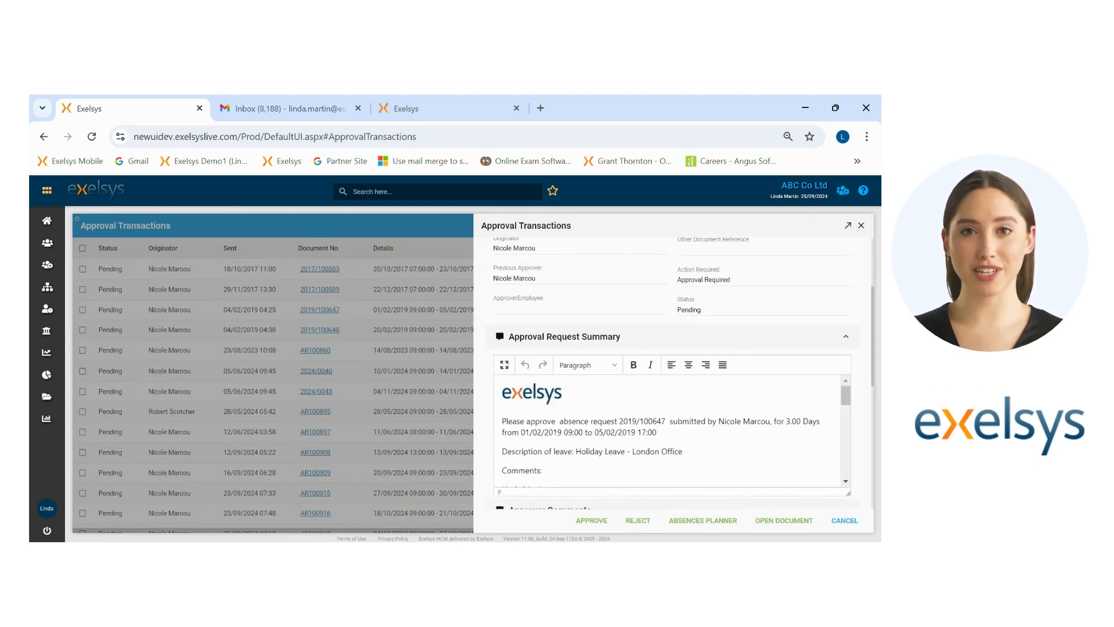
pyautogui.scroll(-5, 669, 429)
pyautogui.scroll(-3, 669, 377)
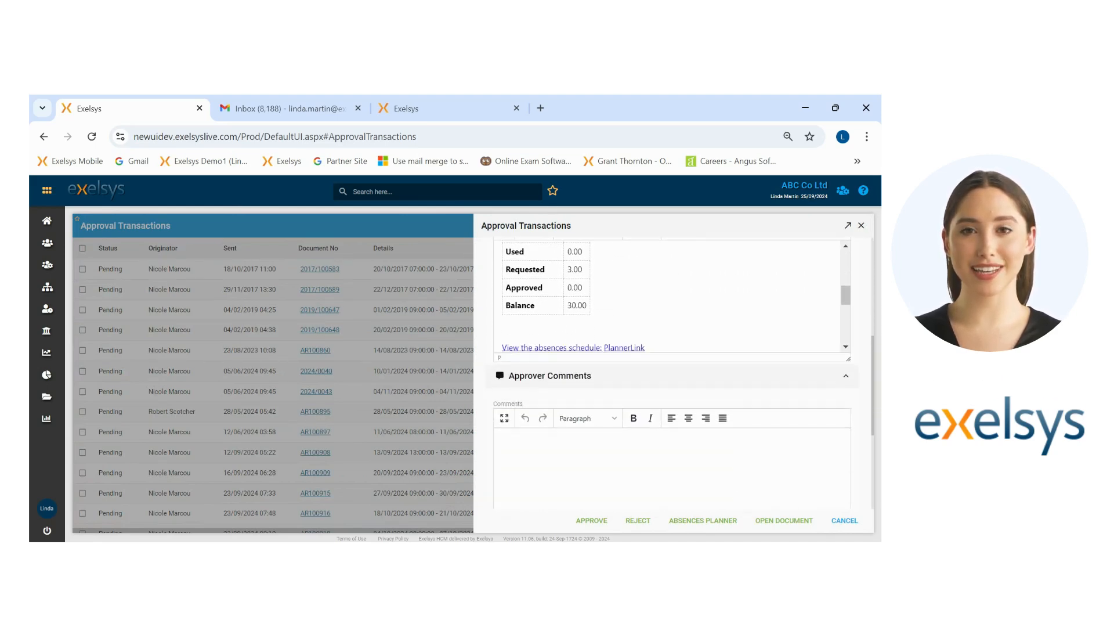
pyautogui.scroll(-2, 673, 377)
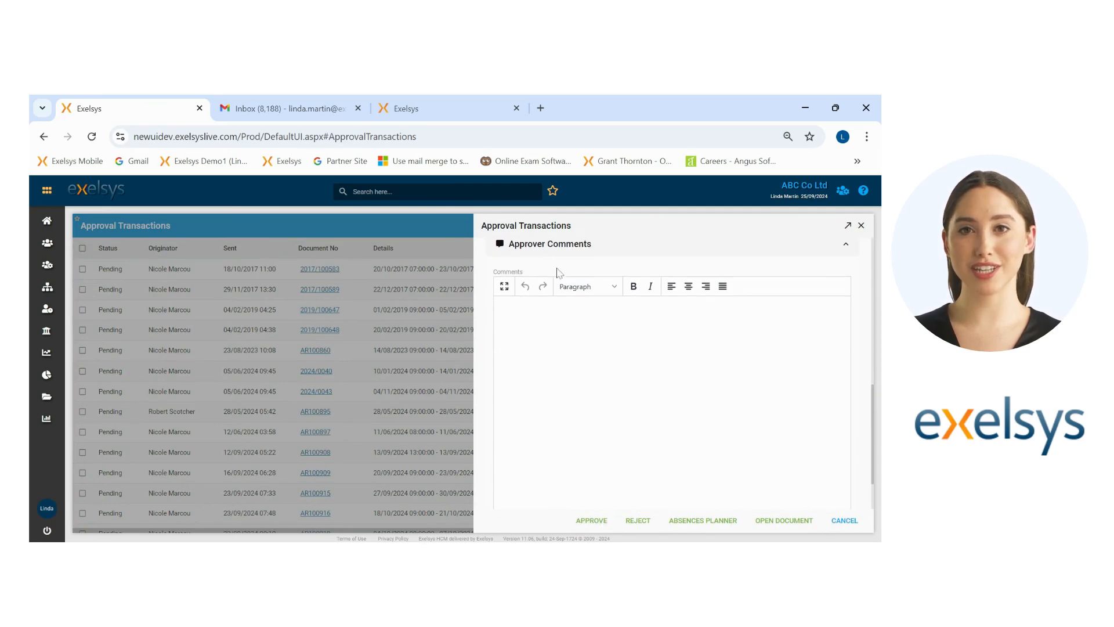
pyautogui.click(844, 521)
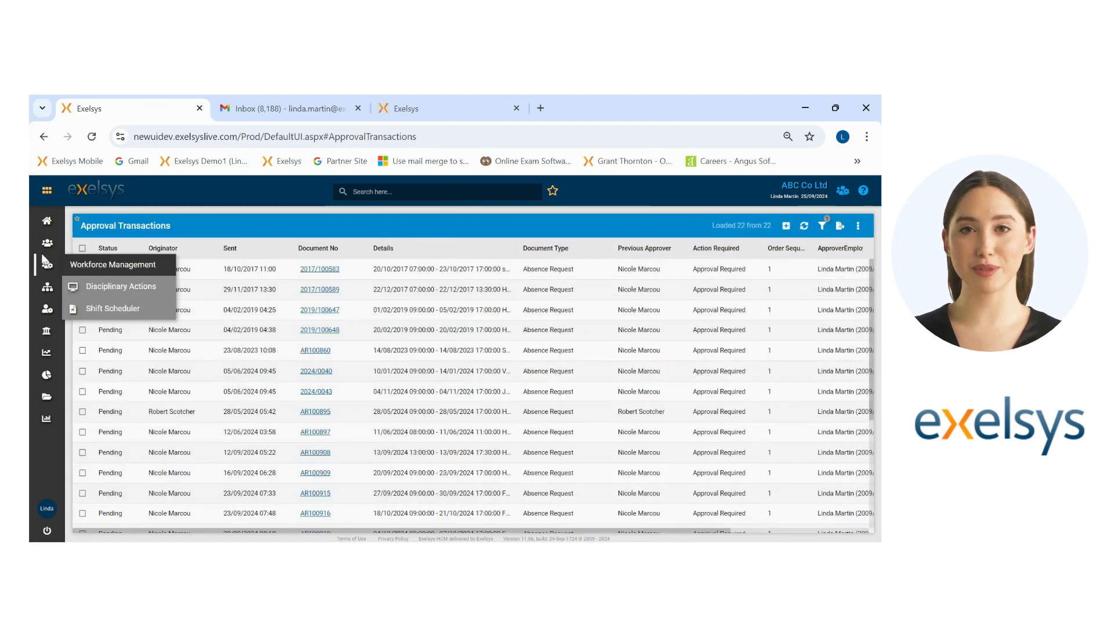
# Review the My Employees Vacations list and the Absence Planner widened to the full year 2024.
pyautogui.moveTo(47, 243)
pyautogui.click(126, 328)
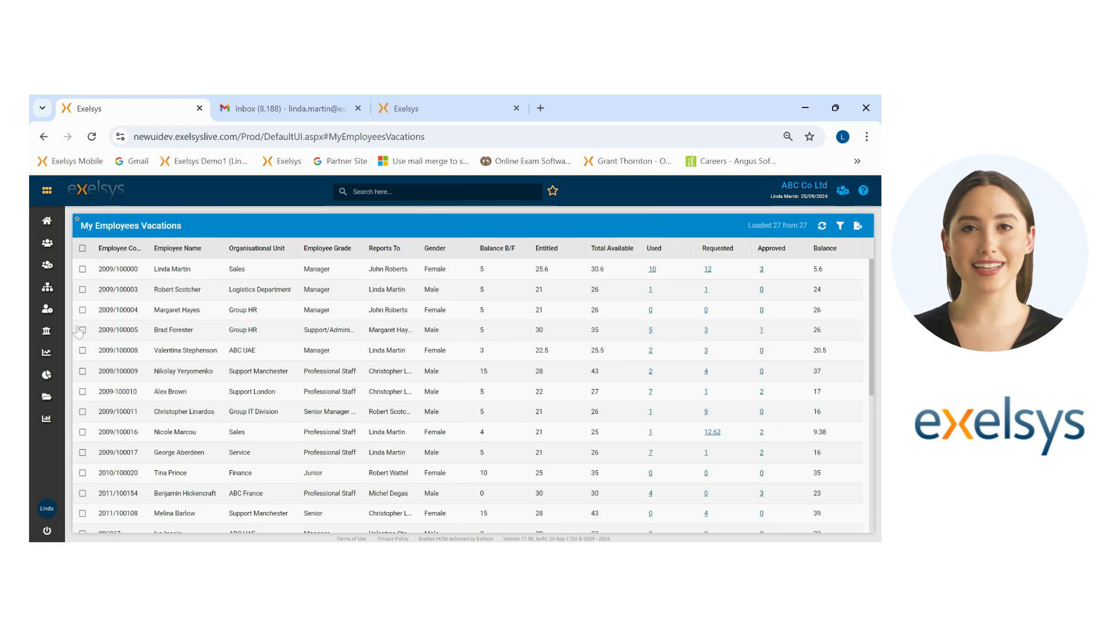
pyautogui.moveTo(58, 309)
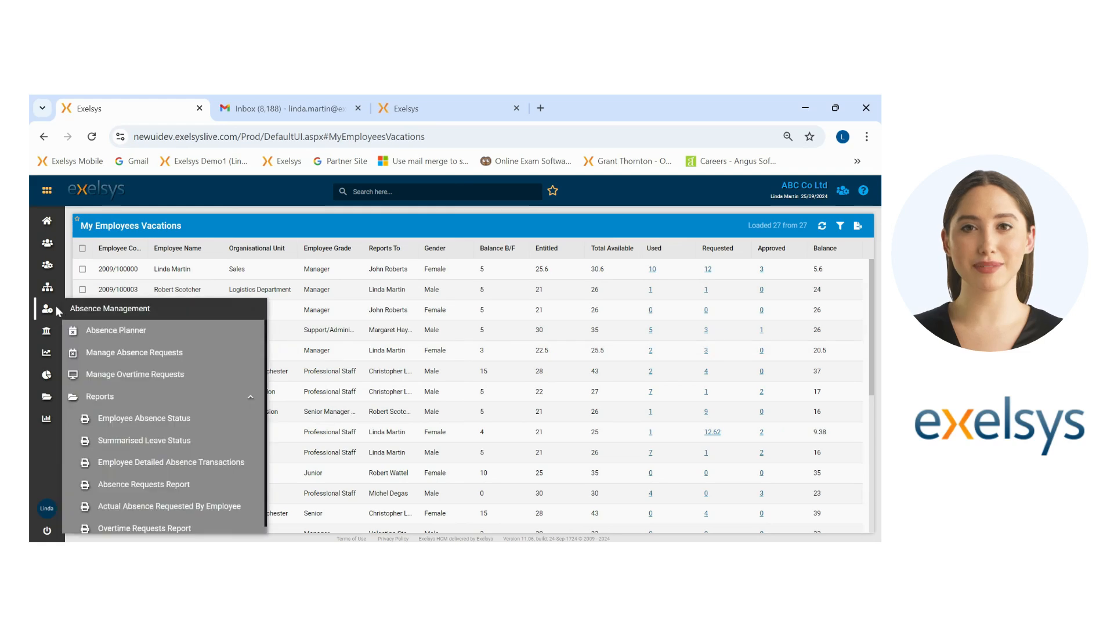
pyautogui.click(117, 331)
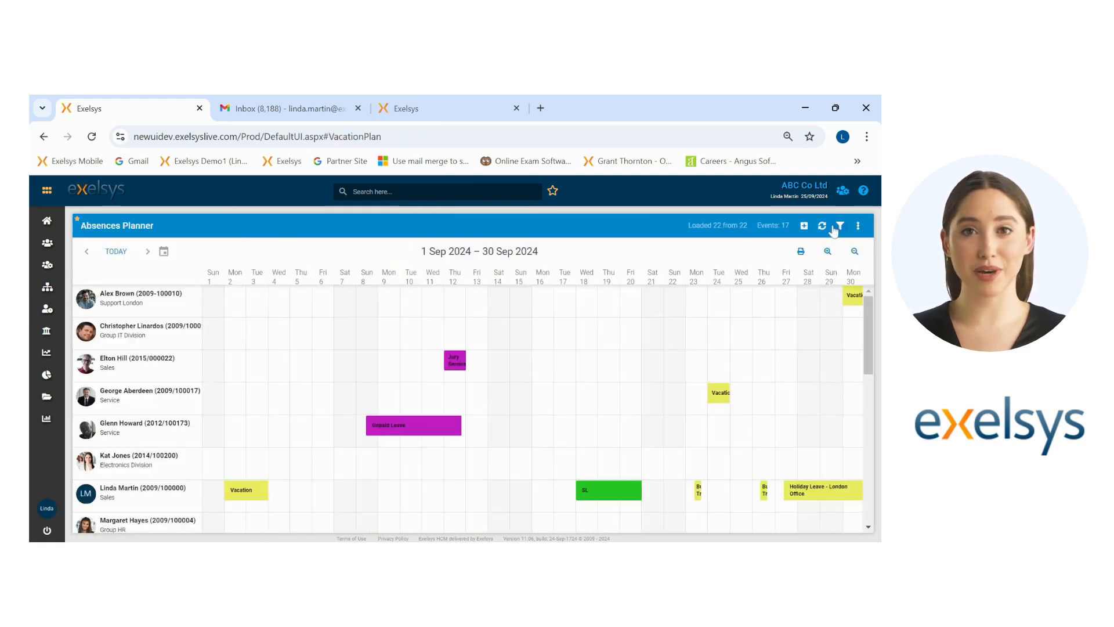
pyautogui.click(855, 253)
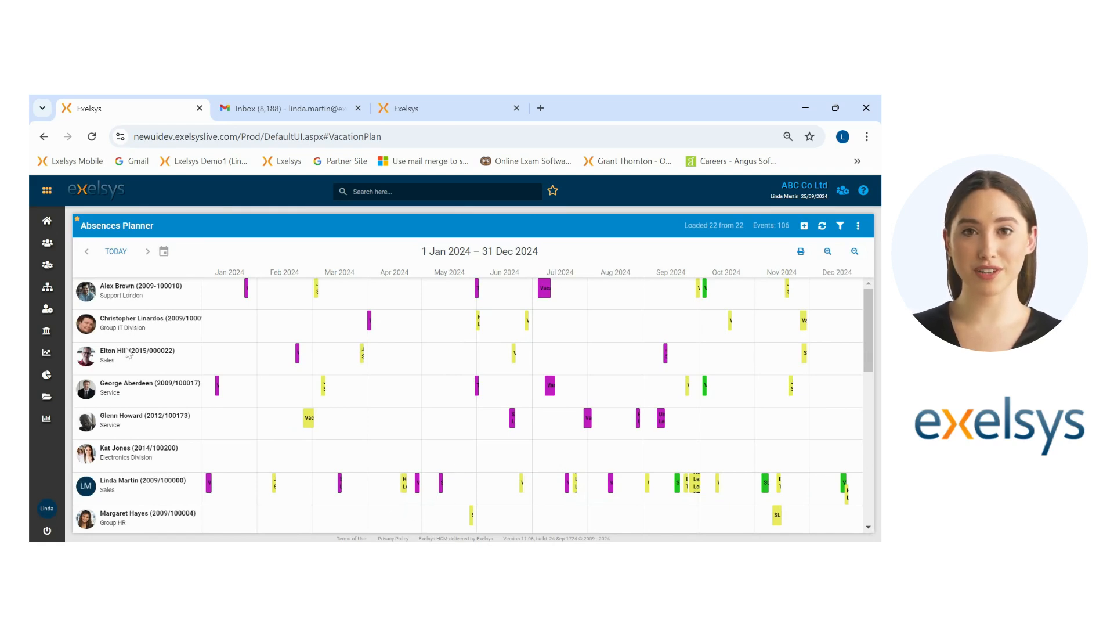
pyautogui.scroll(-2, 125, 417)
pyautogui.scroll(2, 126, 473)
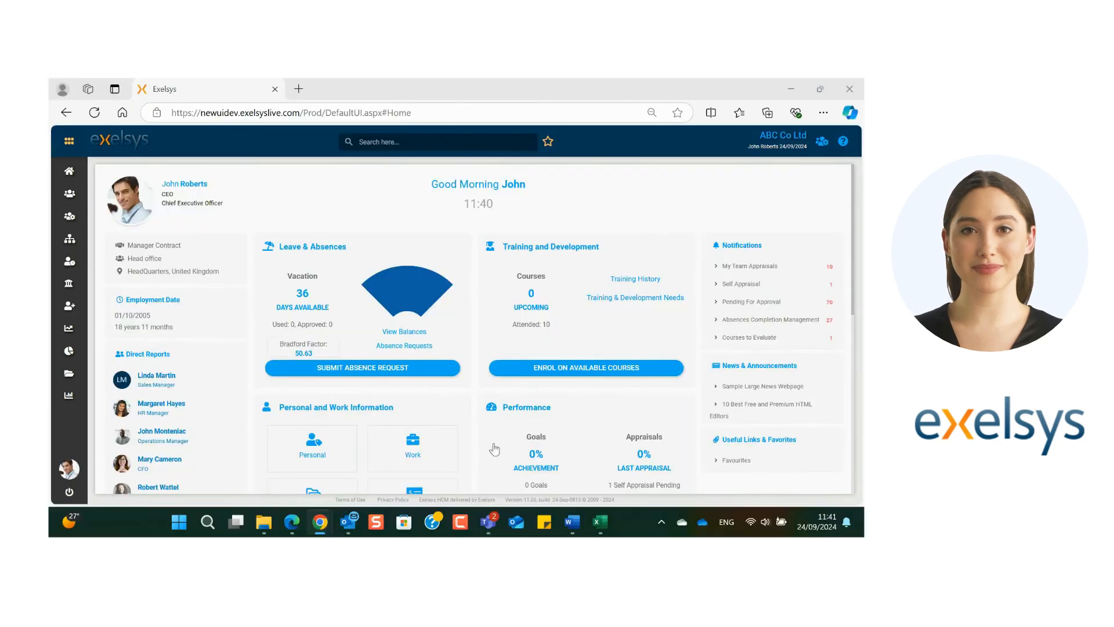
# From the CEO's home page, open Manage Absence Requests and start a new absence request.
pyautogui.moveTo(63, 263)
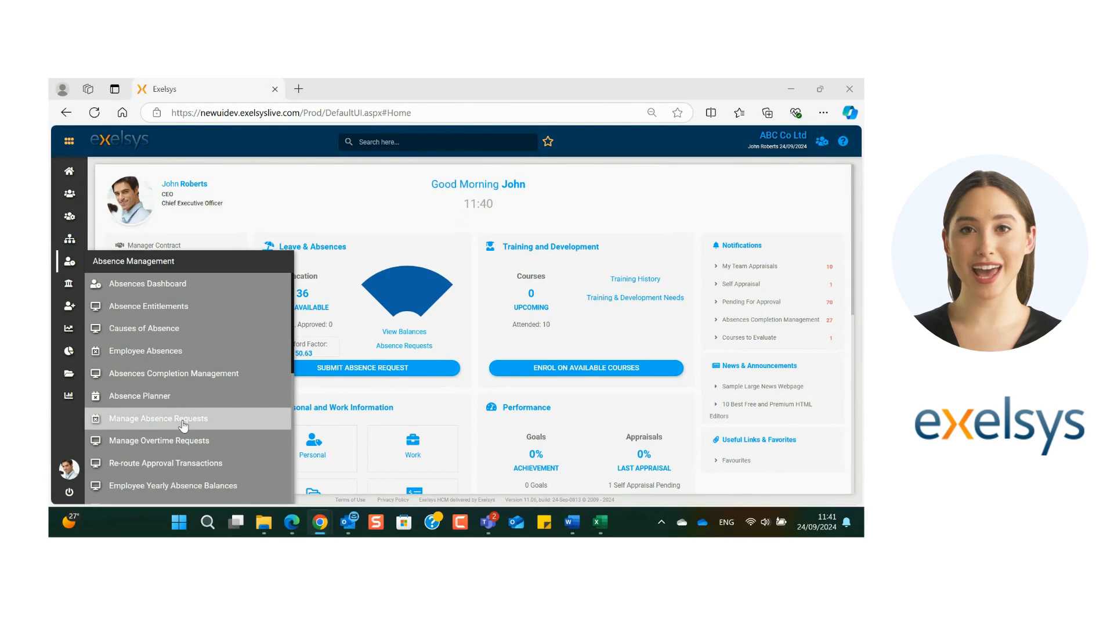
pyautogui.click(183, 419)
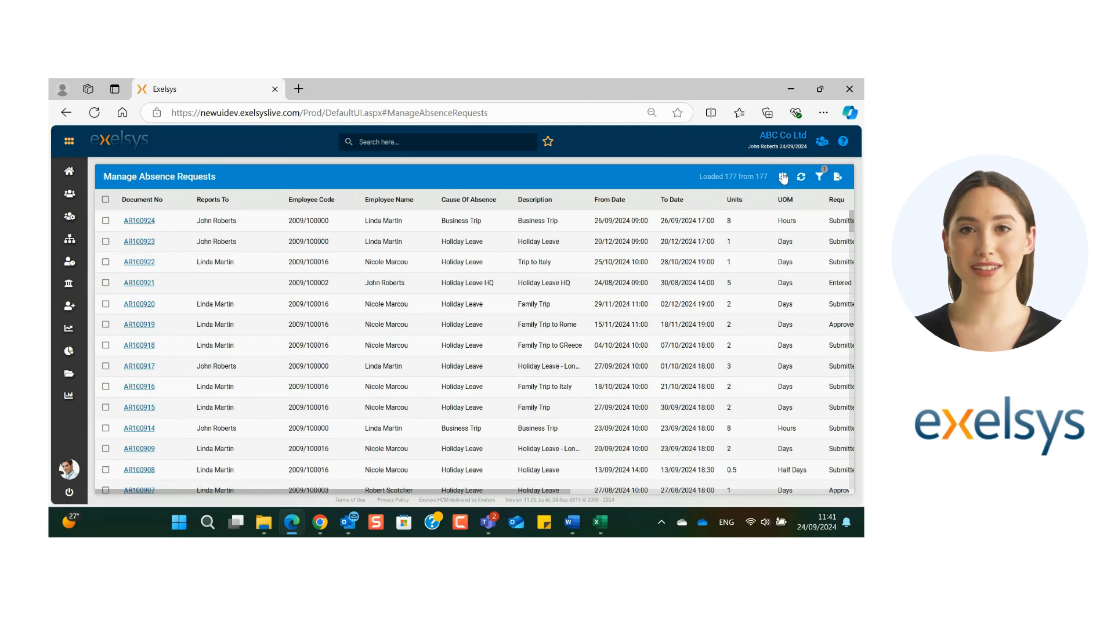
pyautogui.click(782, 177)
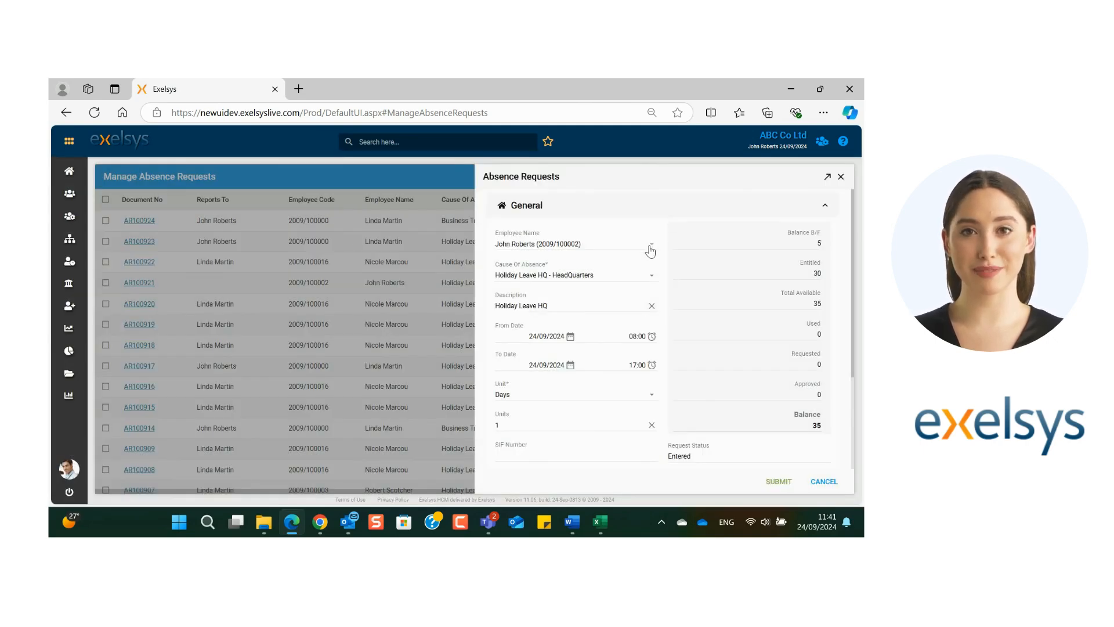
# Set the new request's employee to the one who requested the Trip to Italy, and check the absence causes, keeping Holiday Leave - London Office.
pyautogui.click(650, 248)
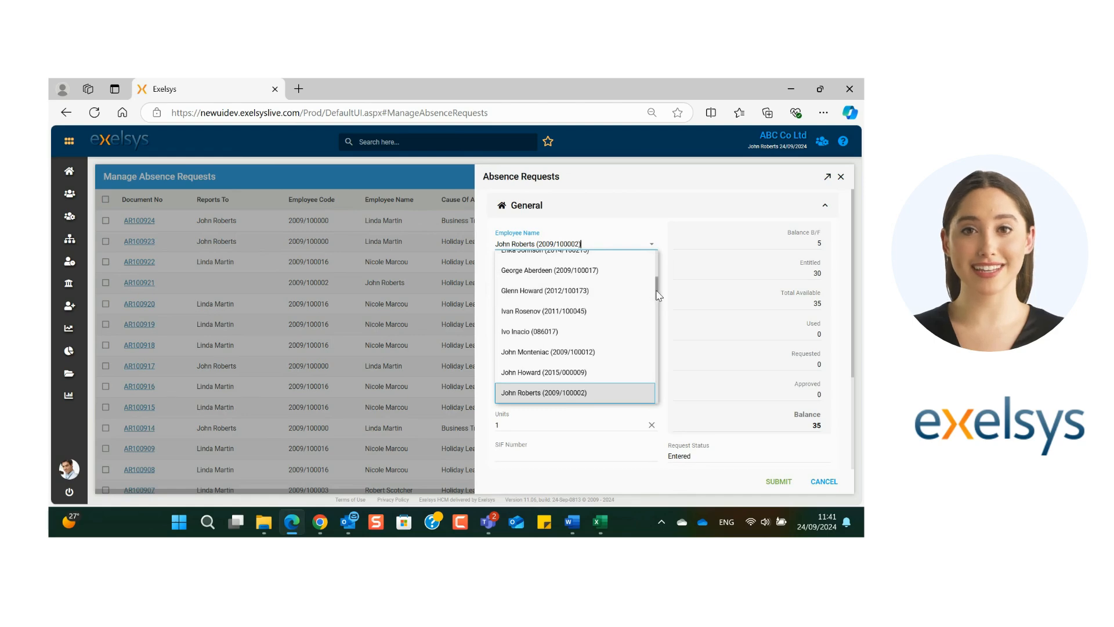
pyautogui.moveTo(656, 294); pyautogui.dragTo(658, 318)
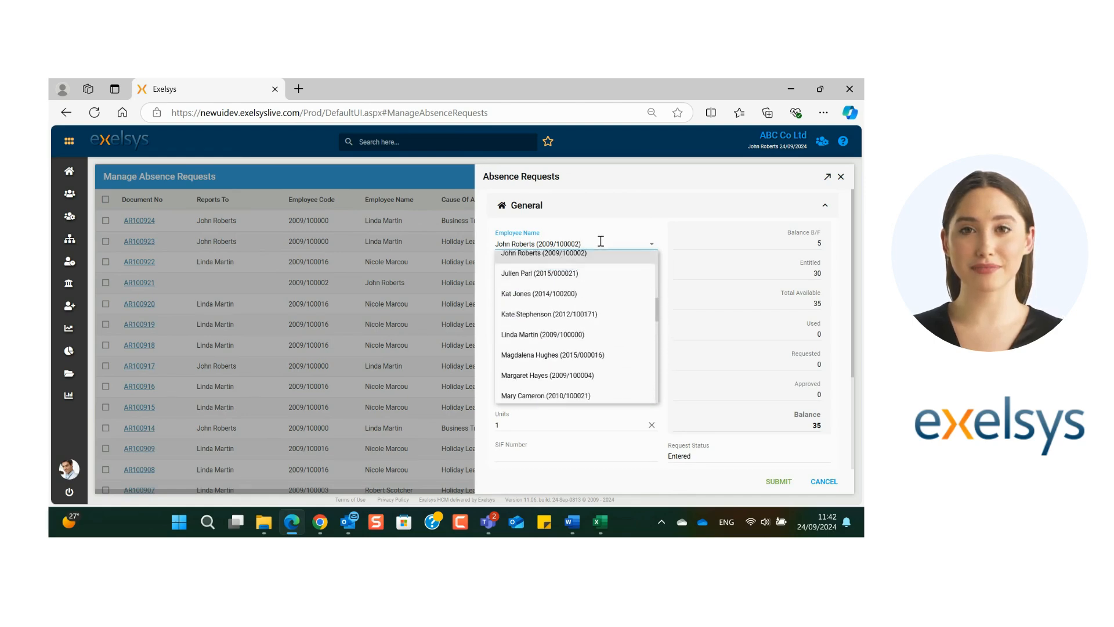
pyautogui.tripleClick(601, 241)
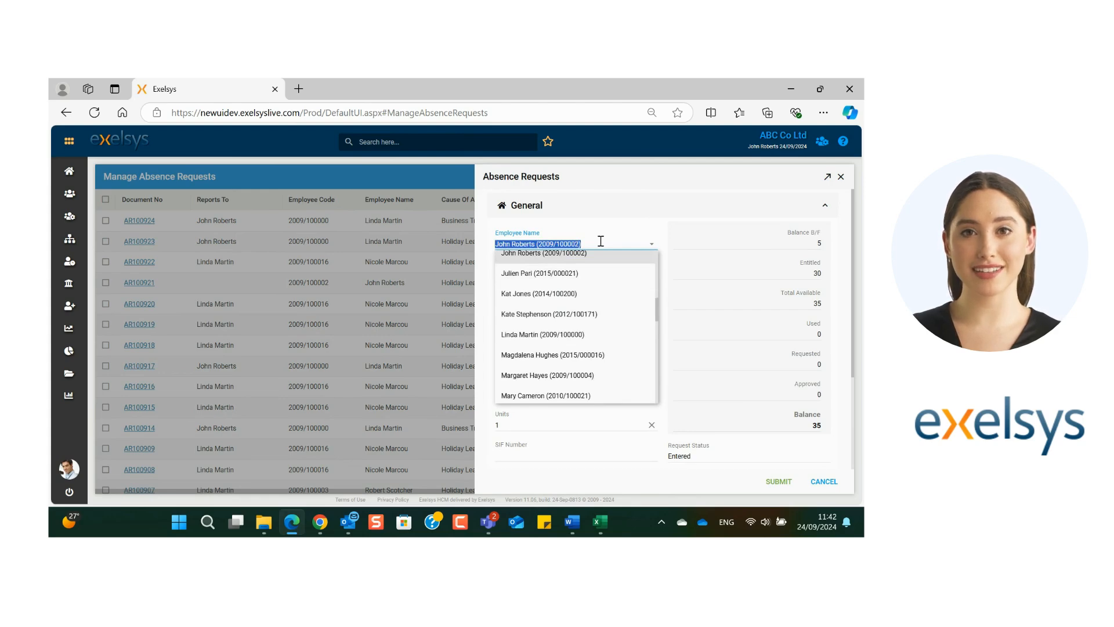
pyautogui.write('nico')
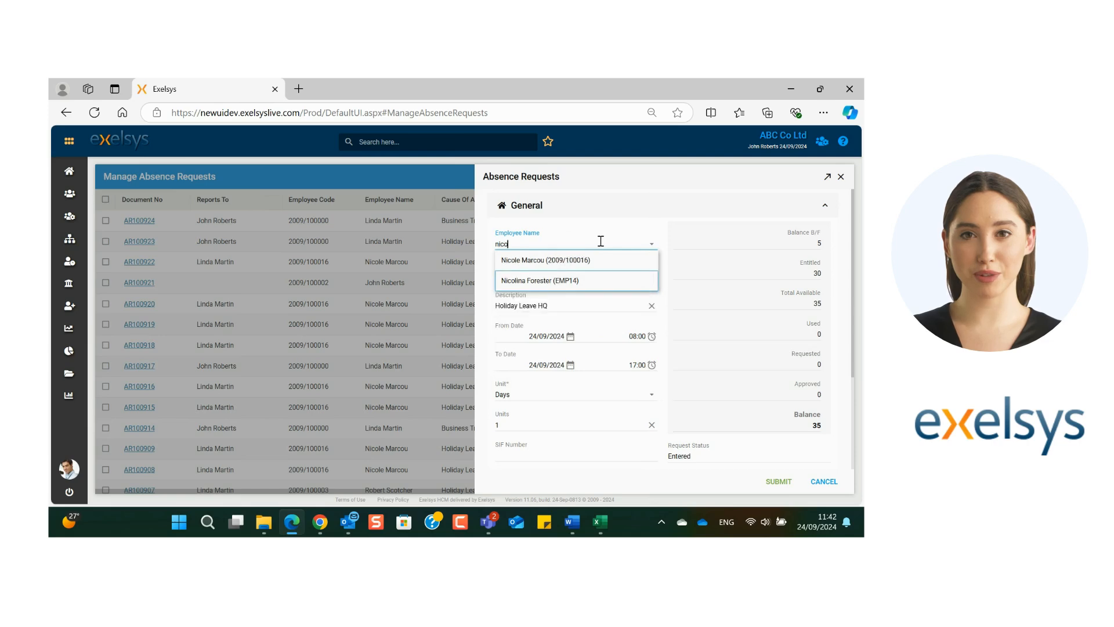
pyautogui.click(610, 259)
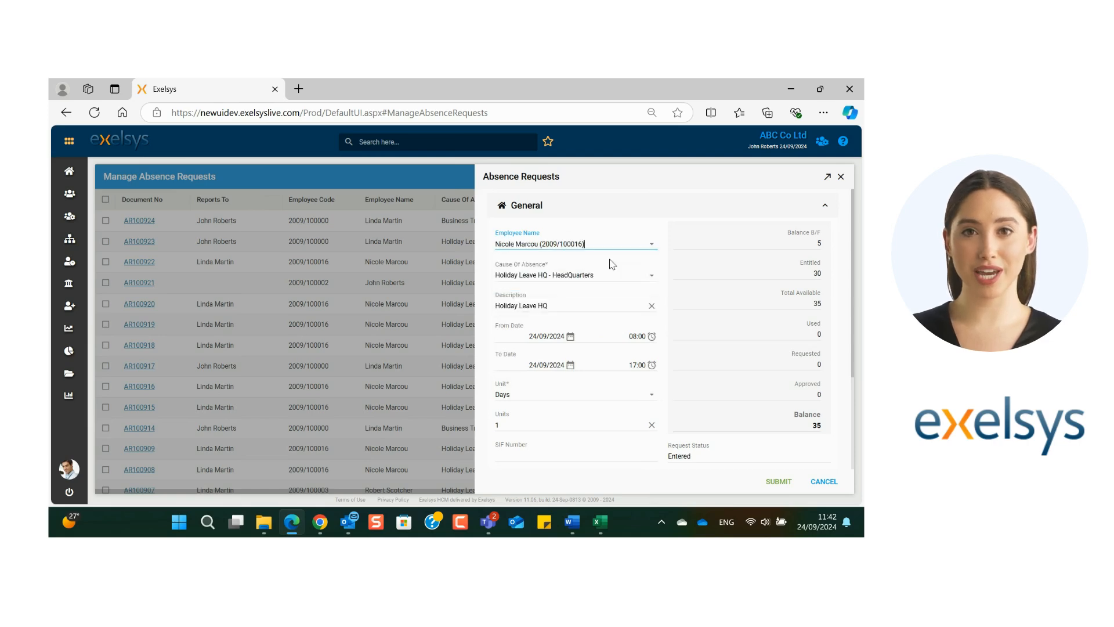
pyautogui.click(651, 278)
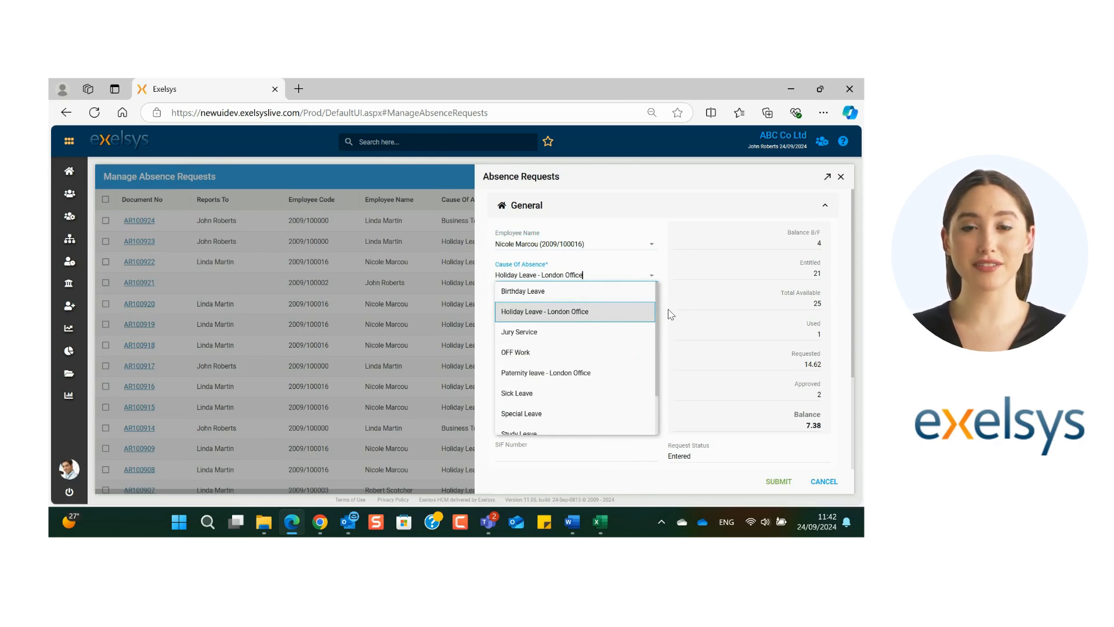
pyautogui.click(682, 279)
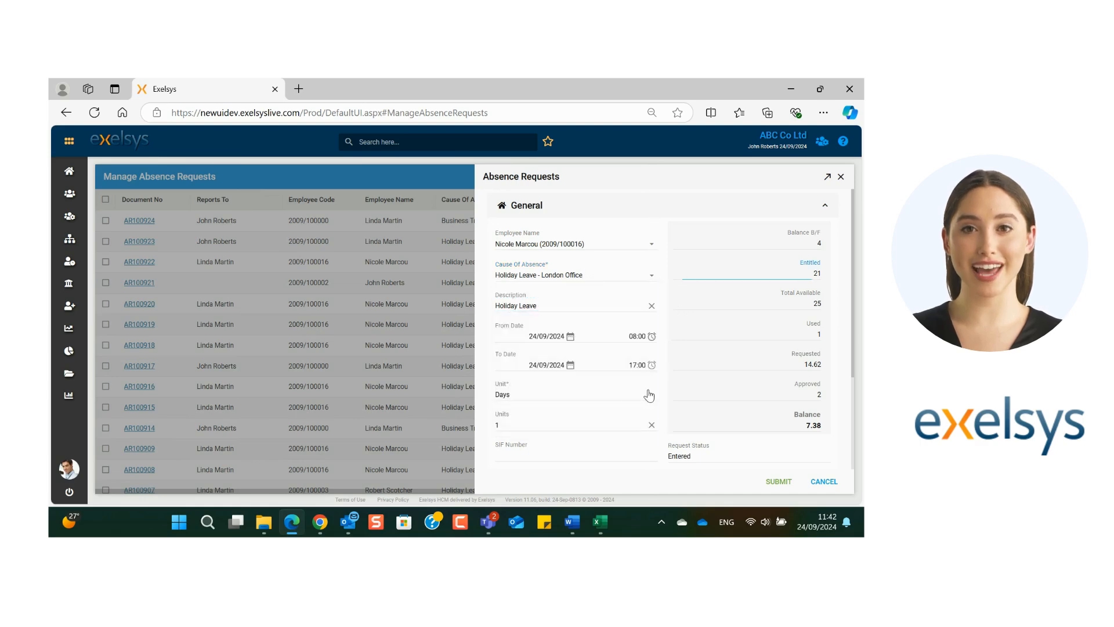
# Try Time off in Lieu (TOIL) as the cause of absence, and check its unit and the other available causes.
pyautogui.click(555, 394)
pyautogui.click(647, 276)
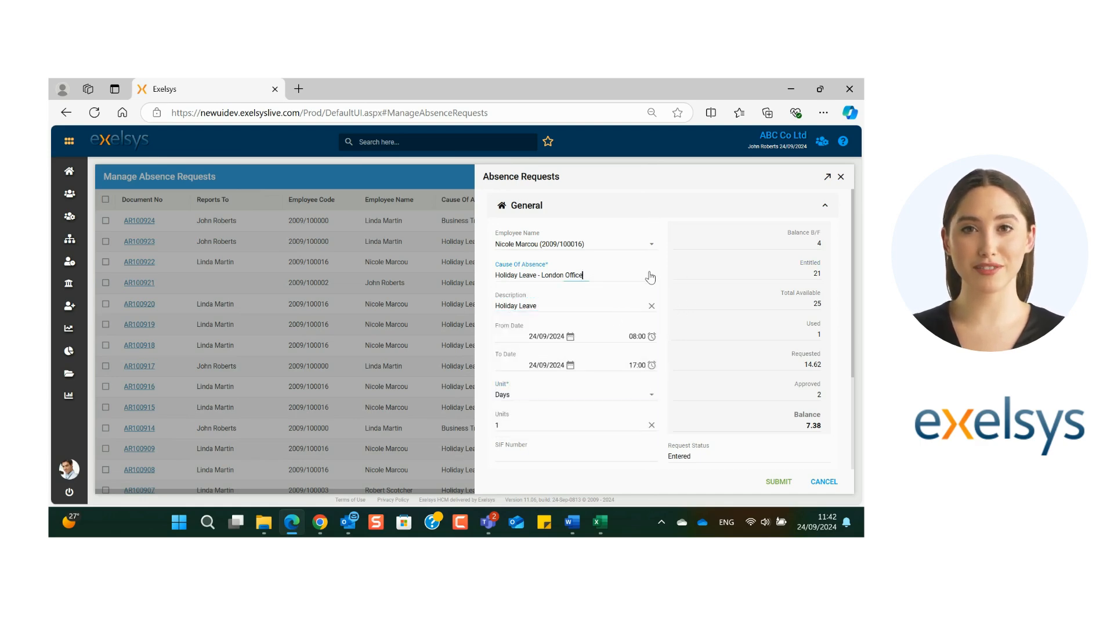
pyautogui.scroll(-2, 575, 371)
pyautogui.click(562, 404)
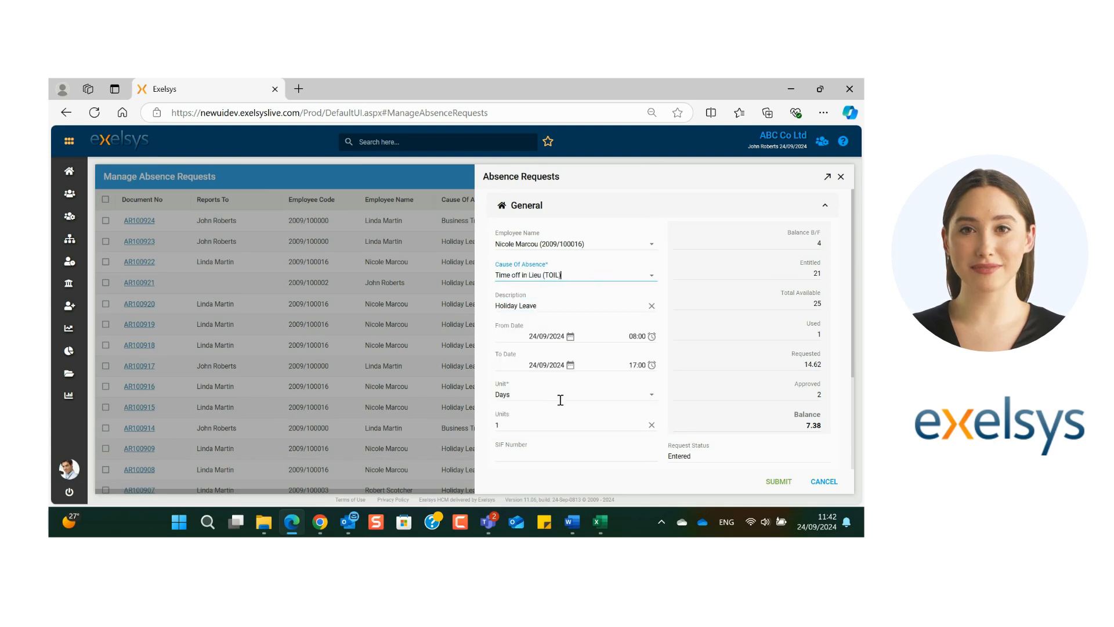
pyautogui.click(560, 399)
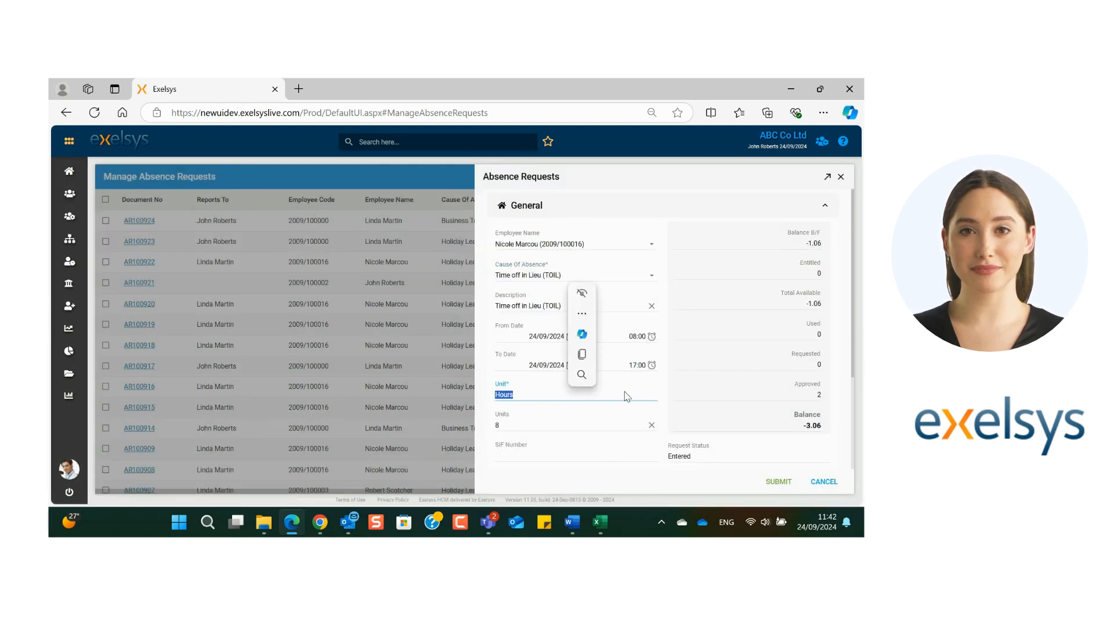
pyautogui.click(653, 279)
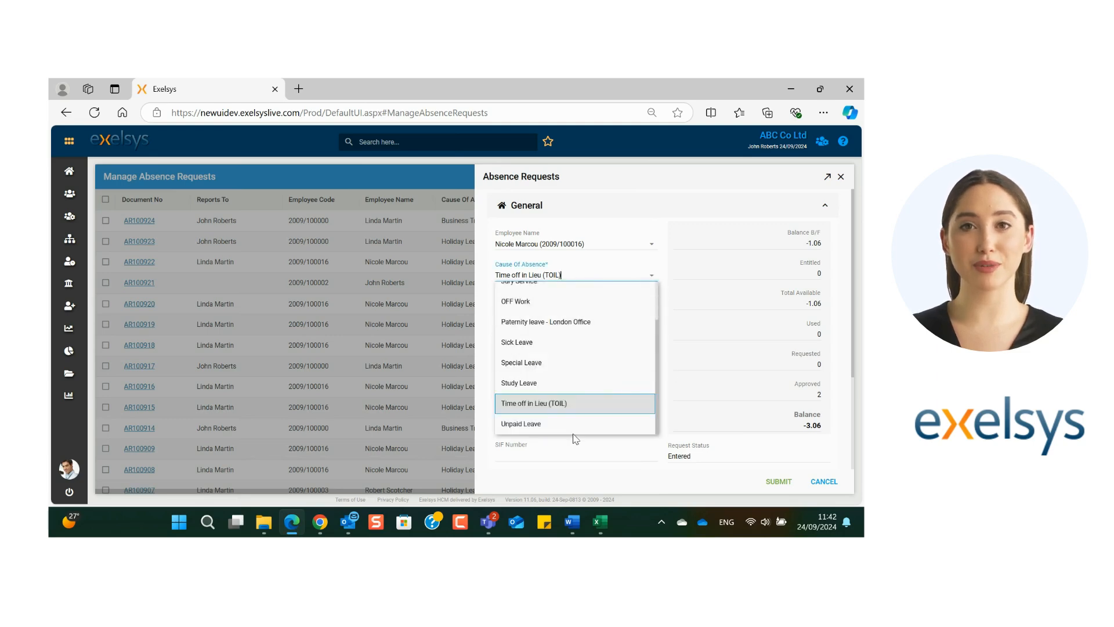
pyautogui.scroll(2, 579, 390)
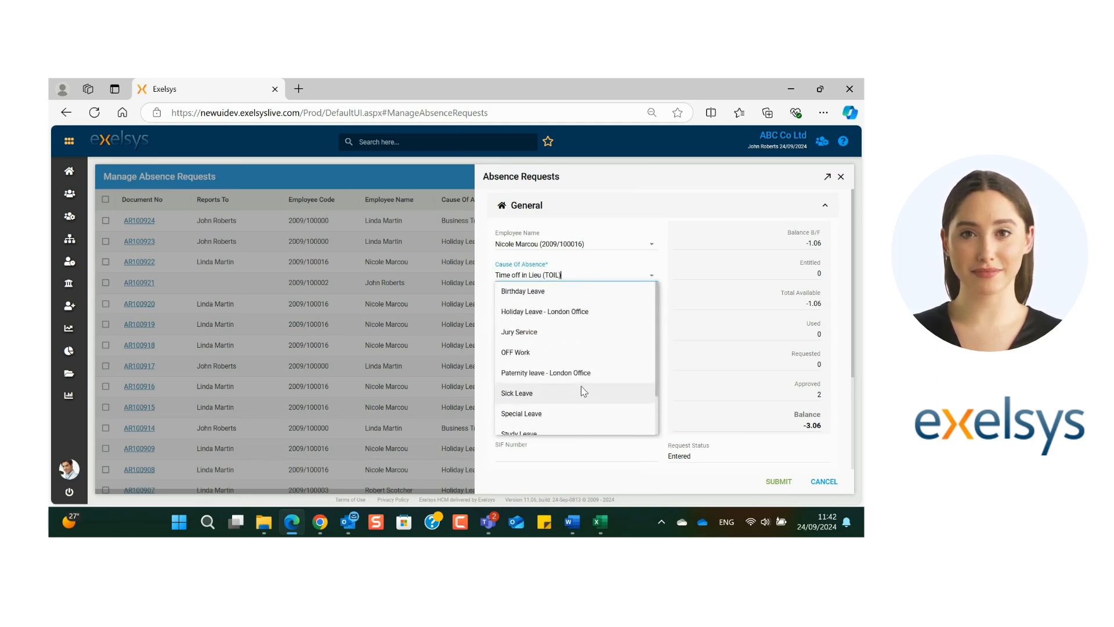
# Change the request's employee to the Sales Manager and set the cause of absence to Business Trip.
pyautogui.click(608, 244)
pyautogui.write('linda')
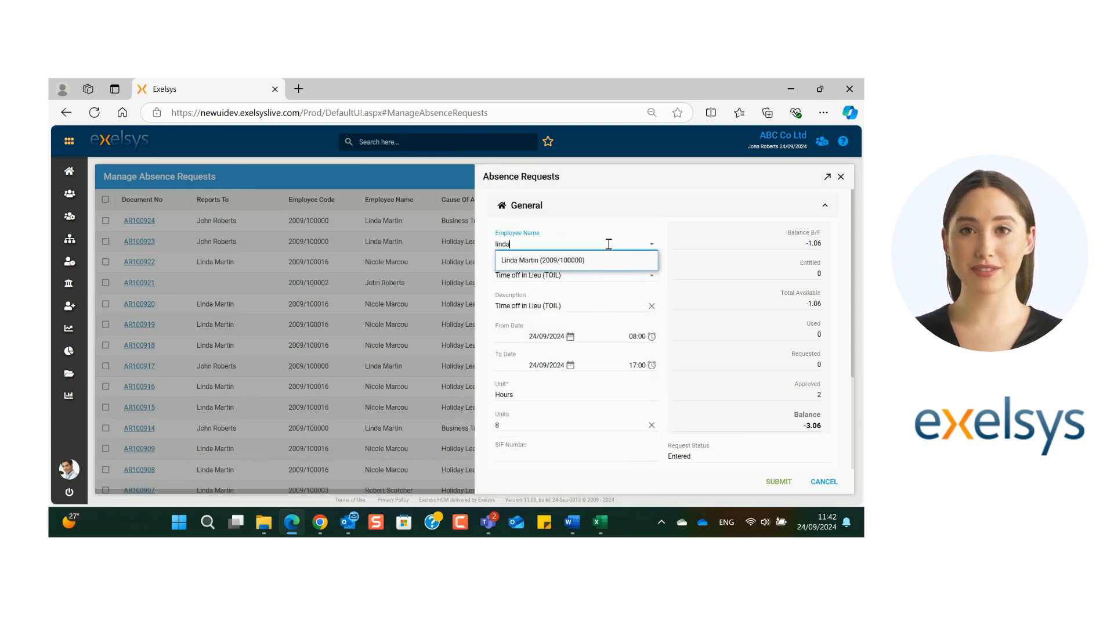
pyautogui.press('Return')
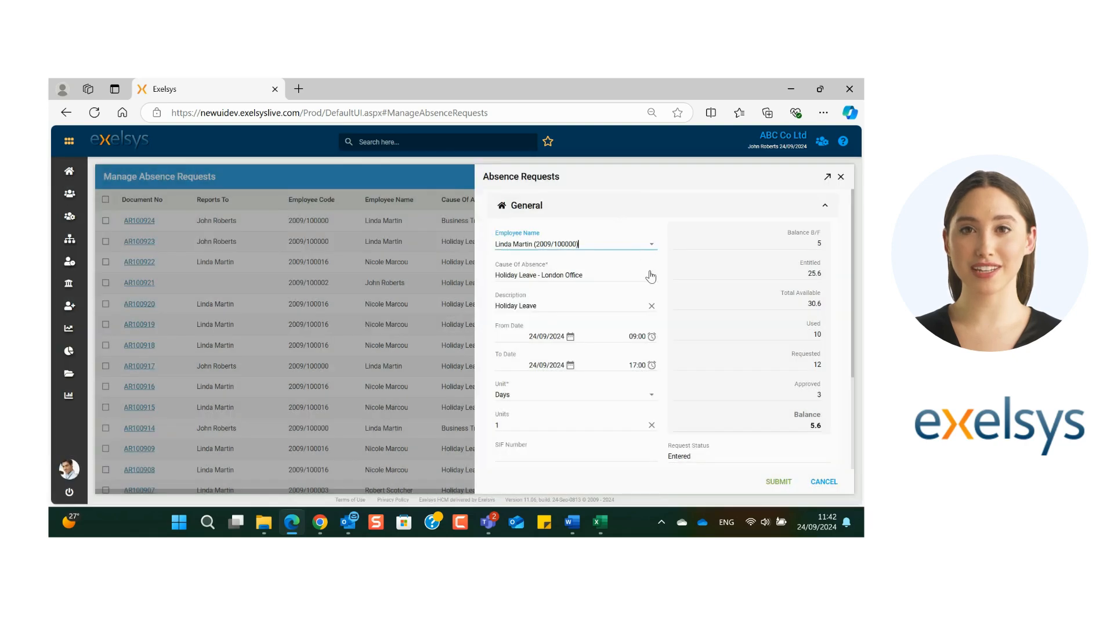
pyautogui.click(650, 277)
pyautogui.click(558, 309)
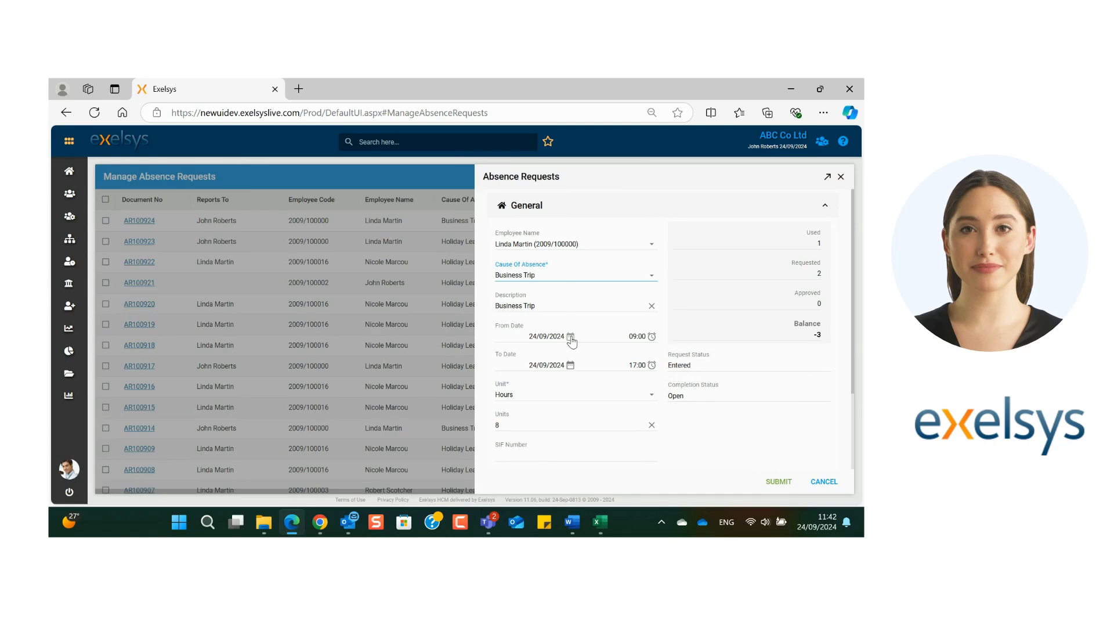
# Set the Business Trip request's From Date to 13/11/2024.
pyautogui.click(571, 337)
pyautogui.click(745, 284)
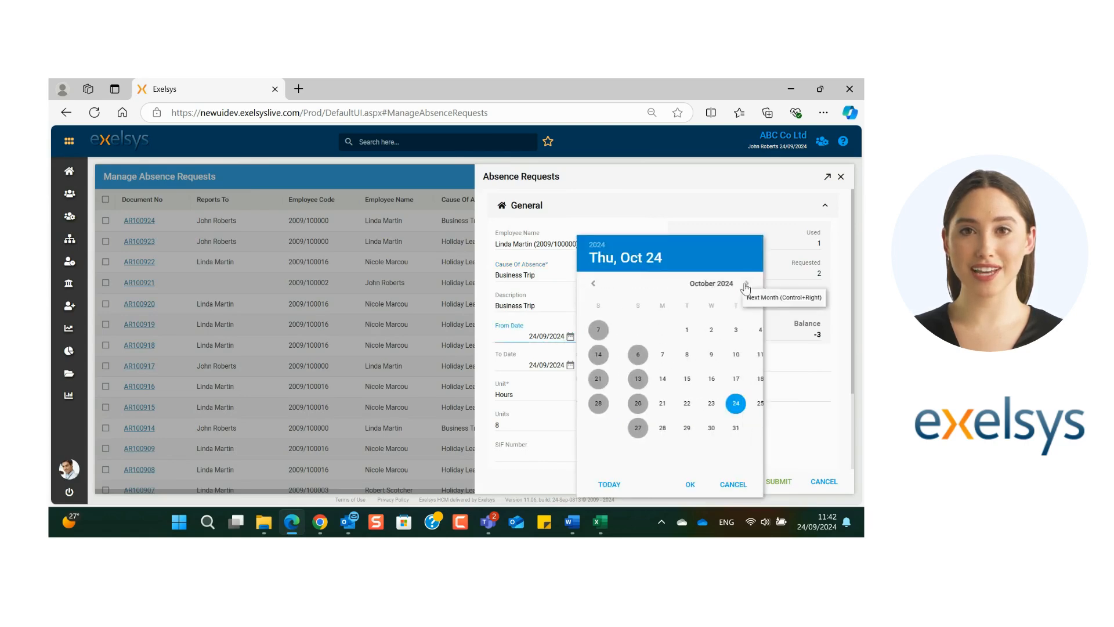
pyautogui.click(745, 285)
pyautogui.click(670, 379)
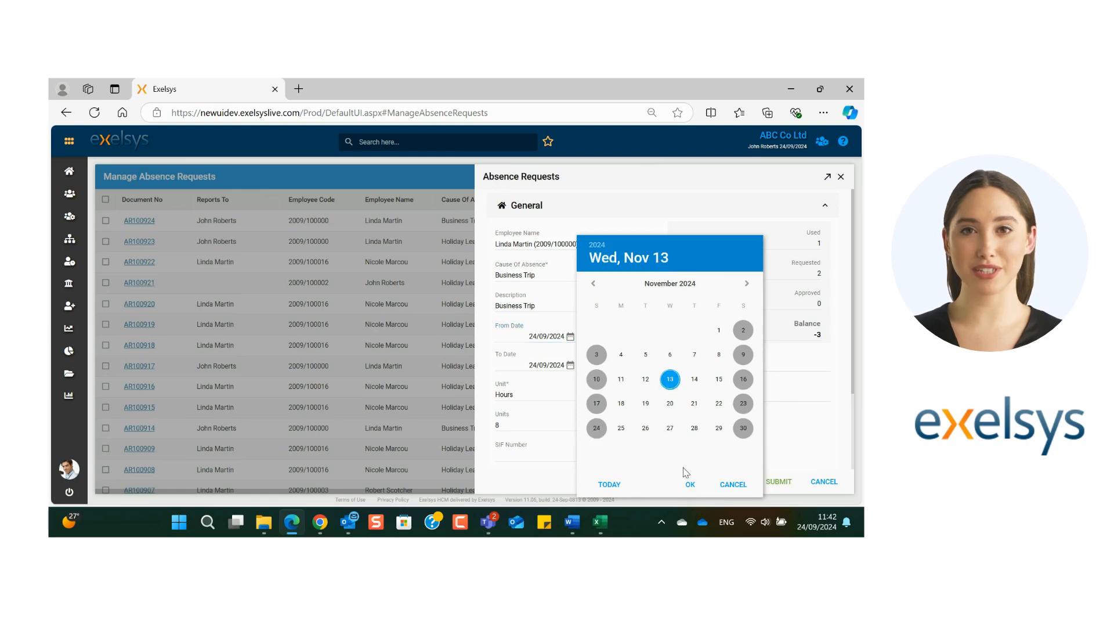
pyautogui.click(690, 484)
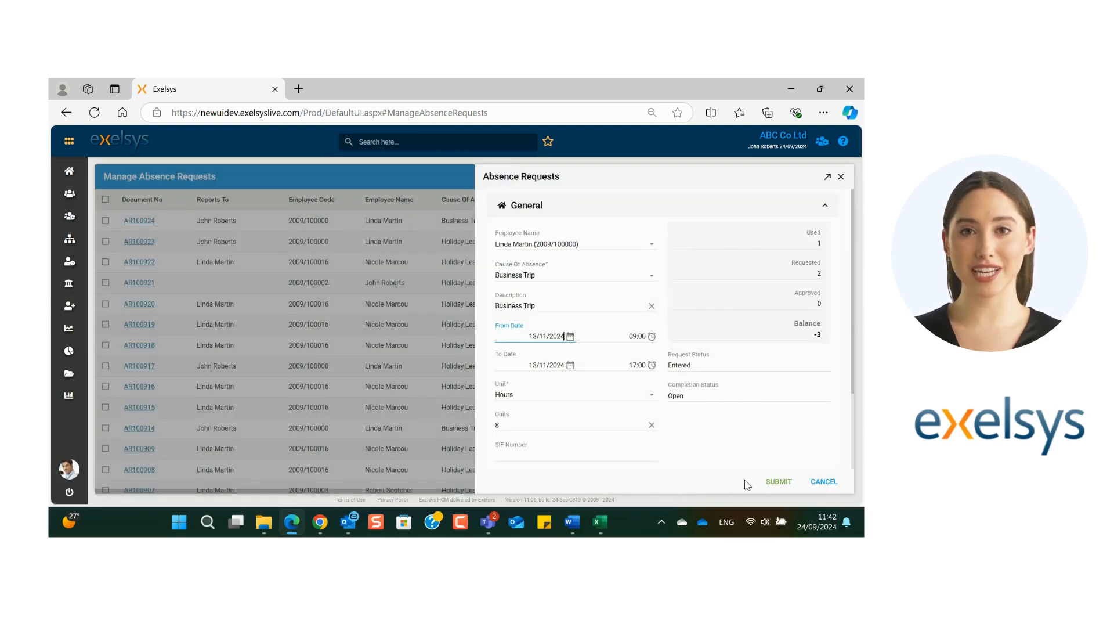
# Submit the Business Trip request, choosing the HR Manager as the person to delegate.
pyautogui.click(773, 481)
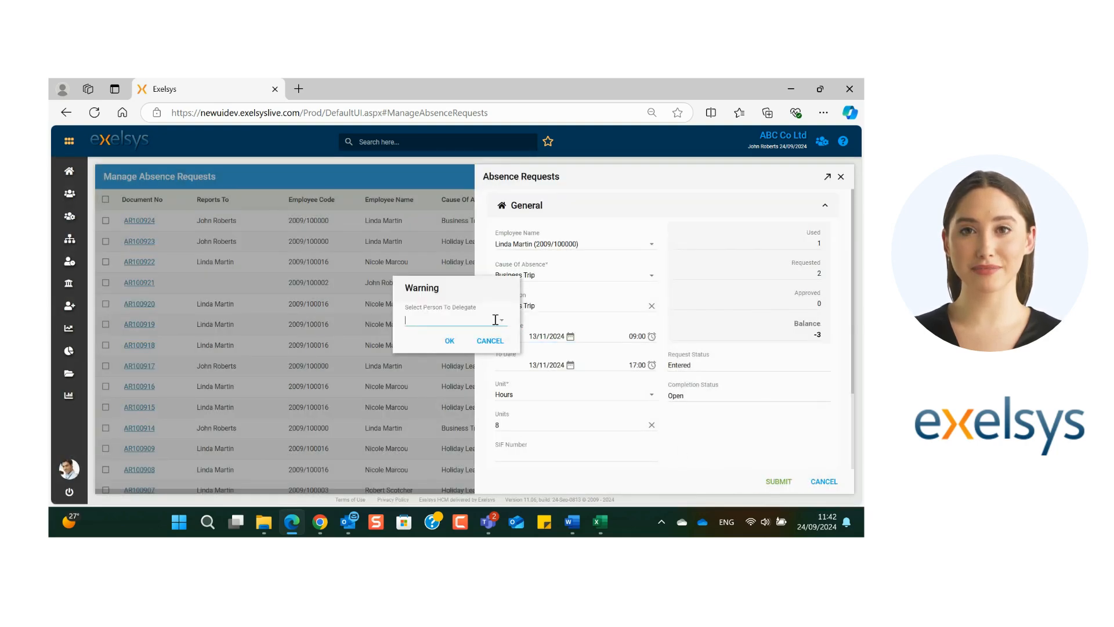
pyautogui.write('mar')
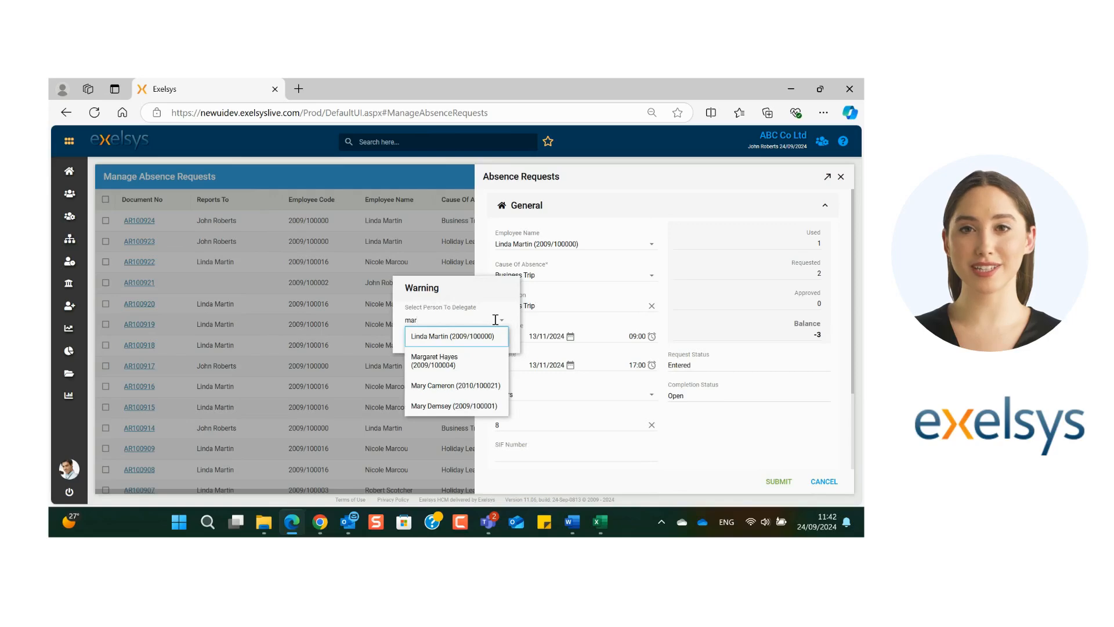
pyautogui.click(447, 360)
pyautogui.click(448, 341)
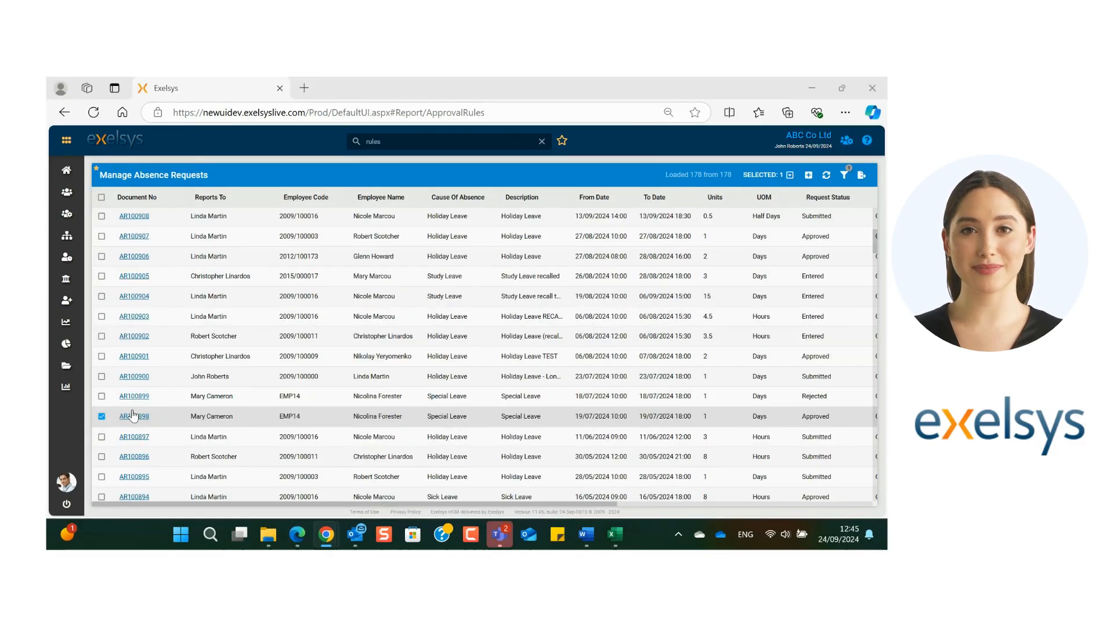
# Review the approvals history of the approved Special Leave request for 19/07/2024 and the Approval Rules list.
pyautogui.click(131, 417)
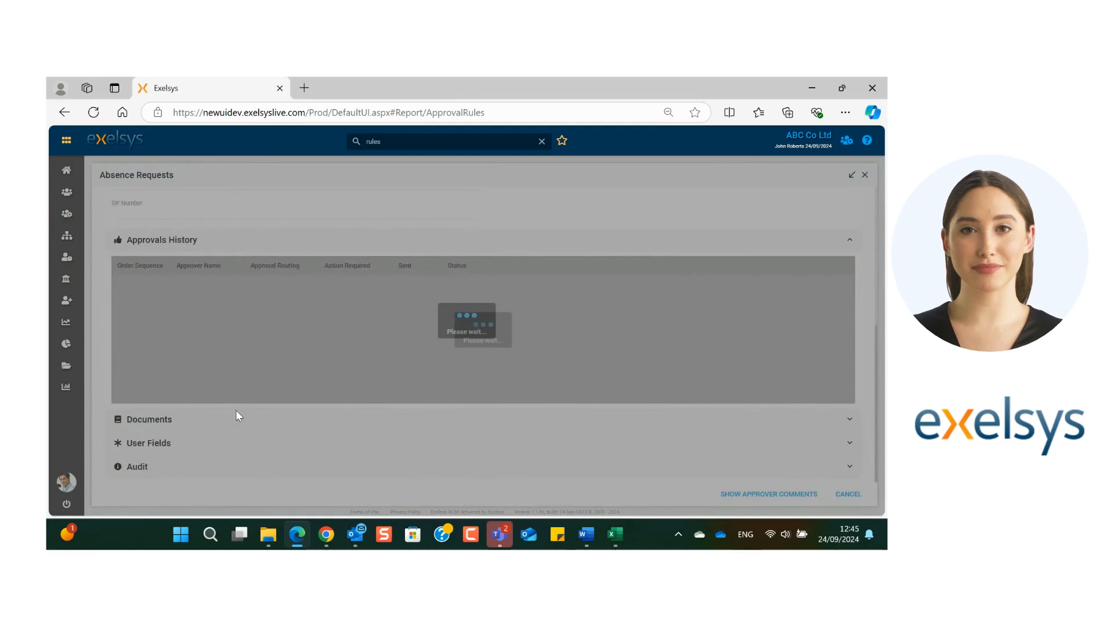
pyautogui.scroll(2, 472, 348)
pyautogui.scroll(-2, 495, 409)
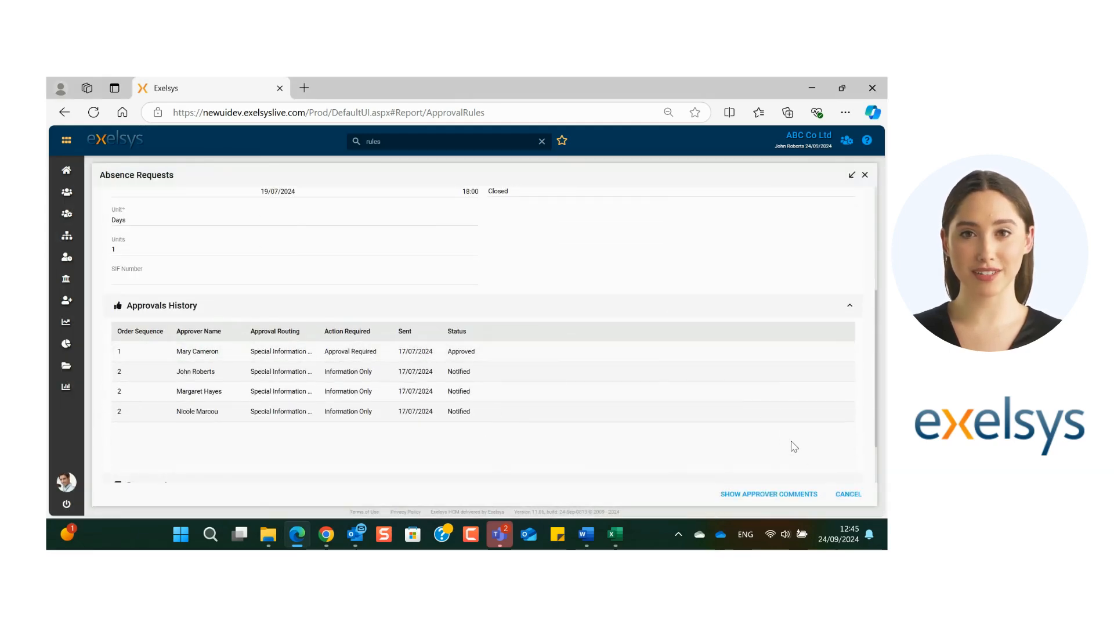
pyautogui.click(857, 498)
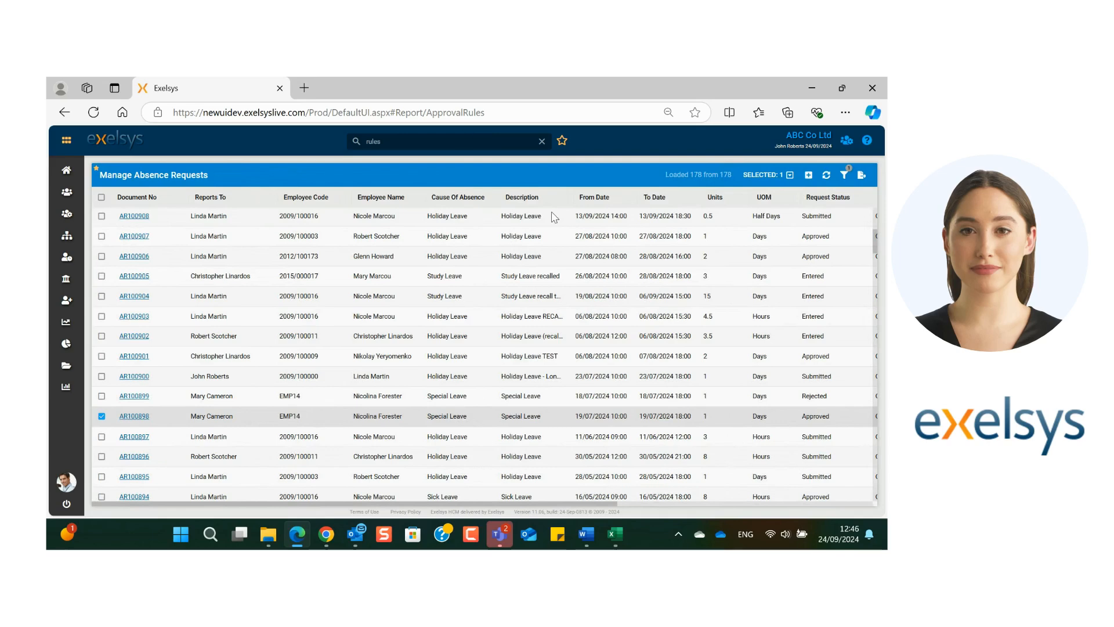
pyautogui.press('BackSpace')
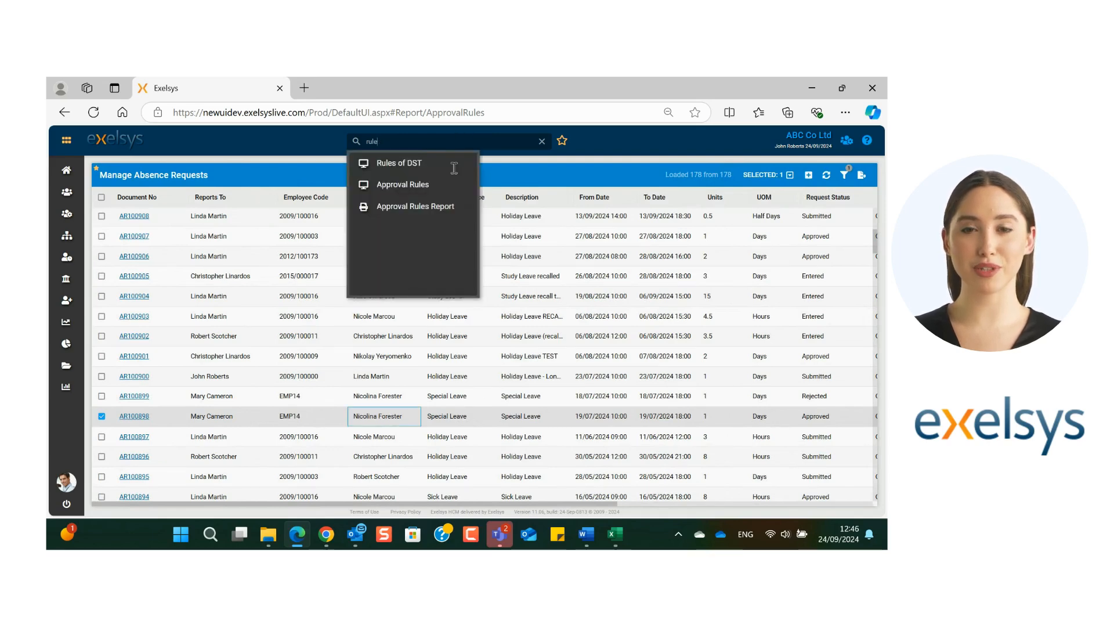
pyautogui.click(409, 185)
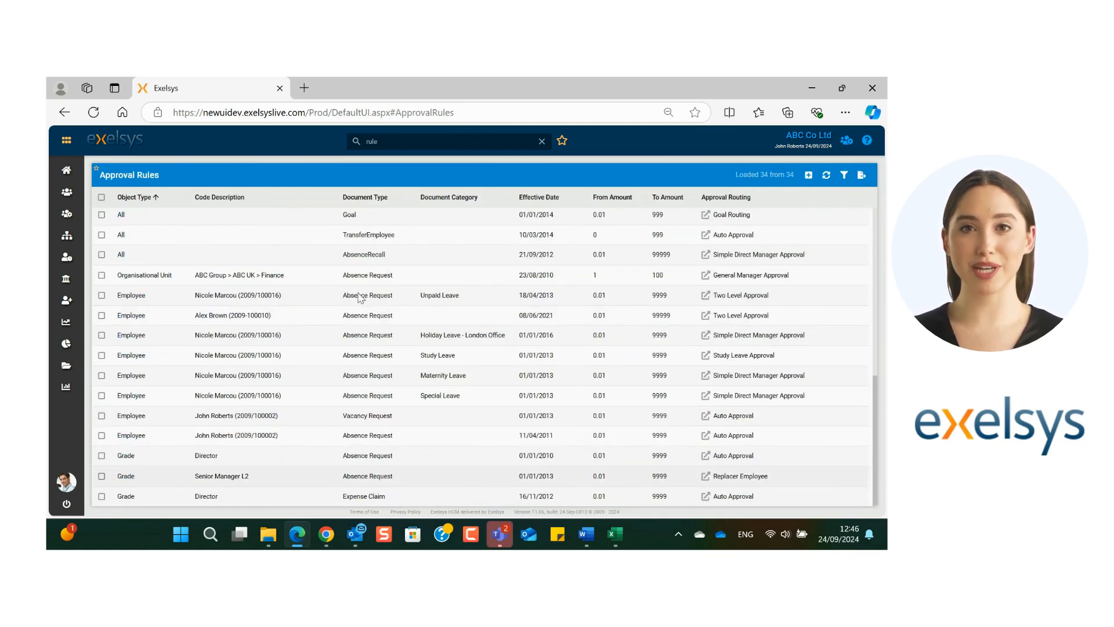
# In Employee Absences, add and save an Entitlement transaction of -2 days for the CEO's Holiday Leave HQ - HeadQuarters.
pyautogui.moveTo(78, 256)
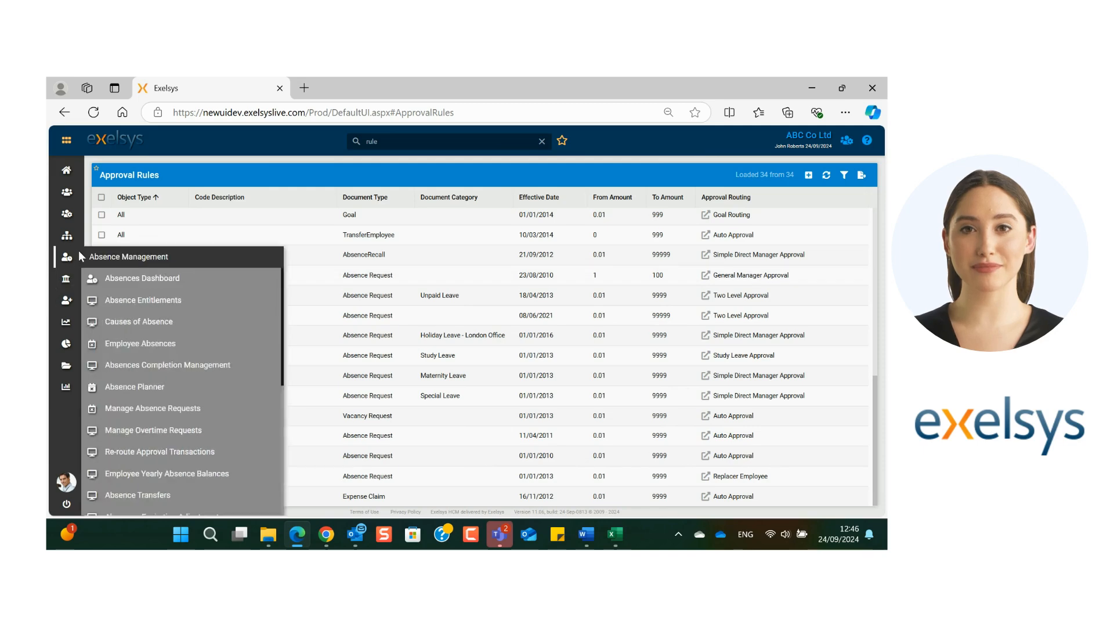
pyautogui.click(152, 347)
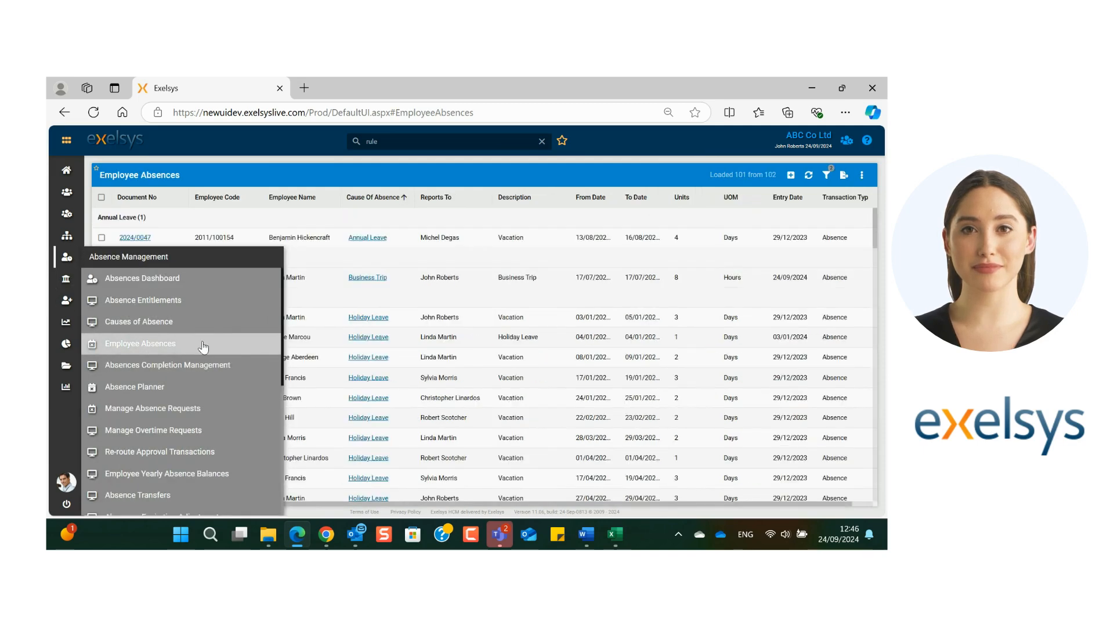
pyautogui.click(791, 175)
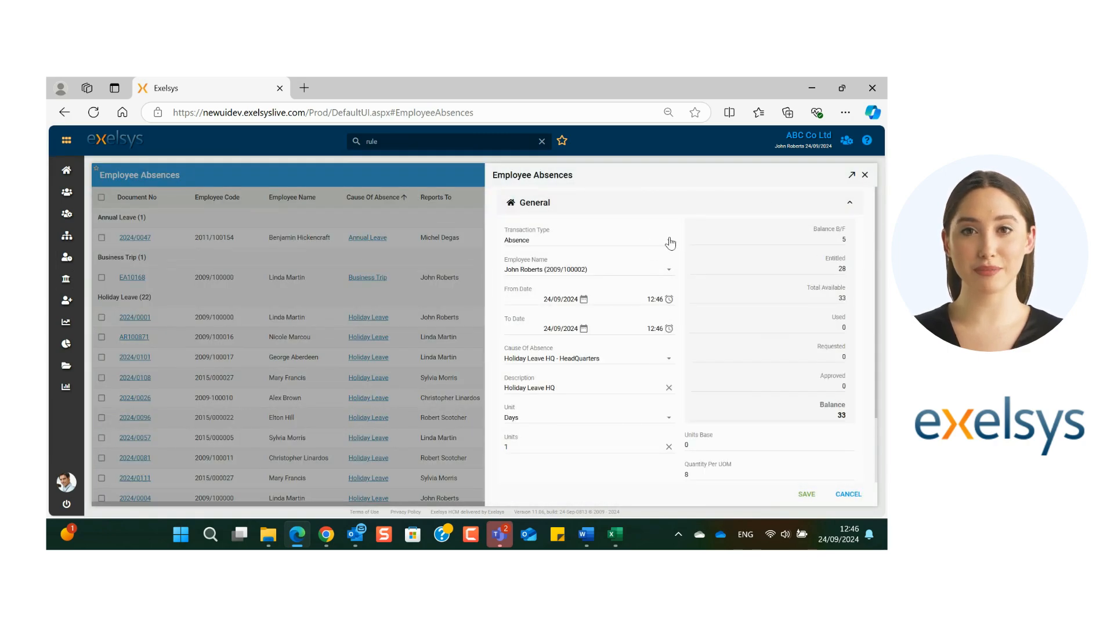
pyautogui.click(668, 241)
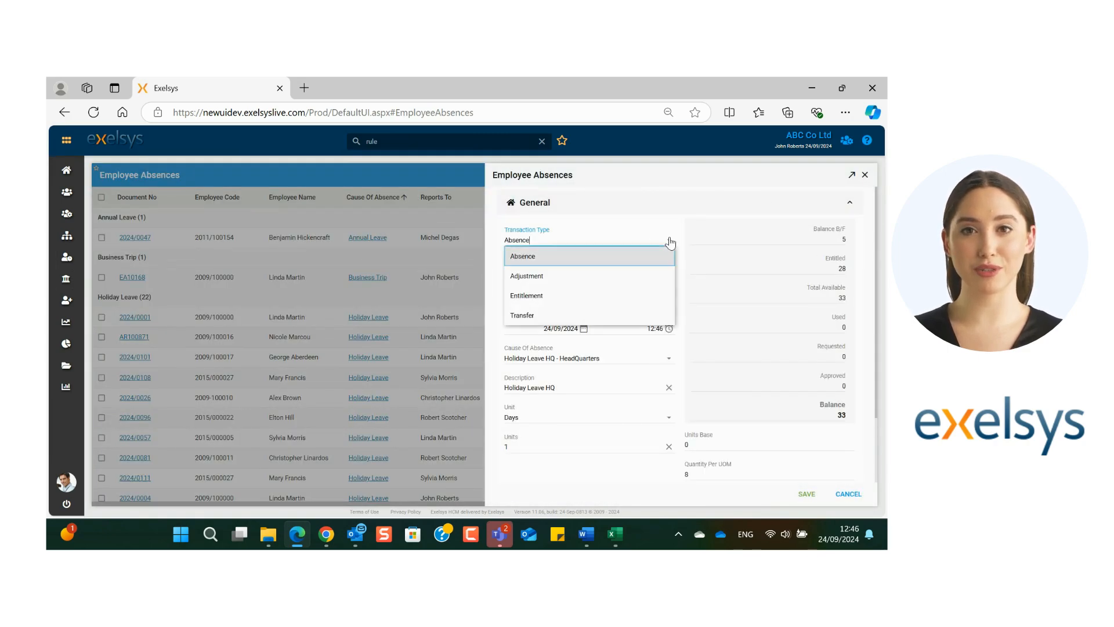
pyautogui.click(575, 297)
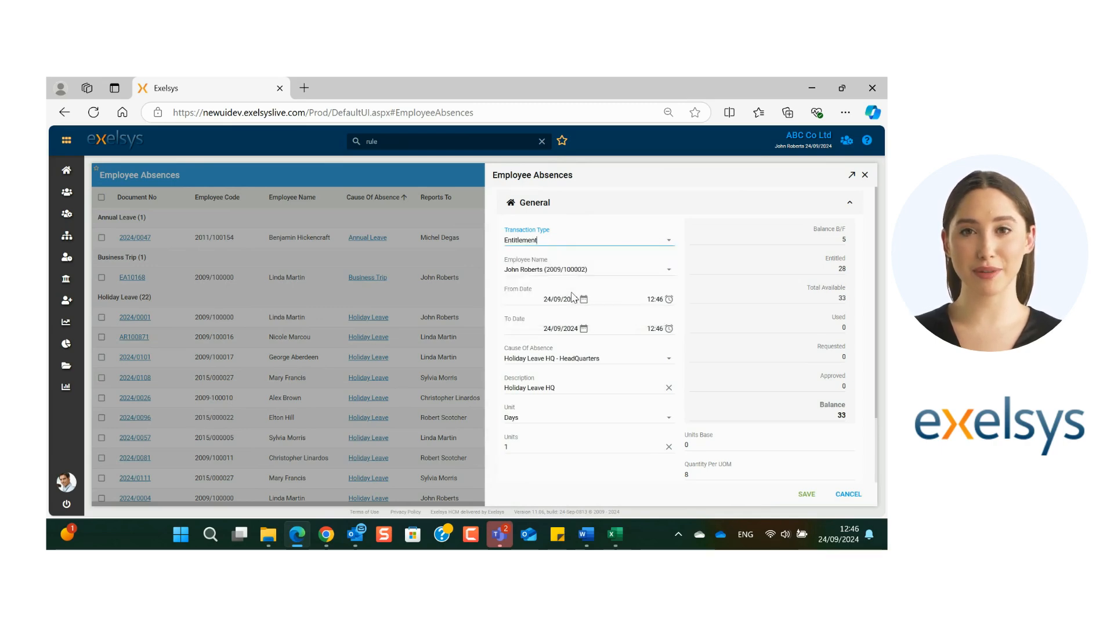
pyautogui.click(525, 447)
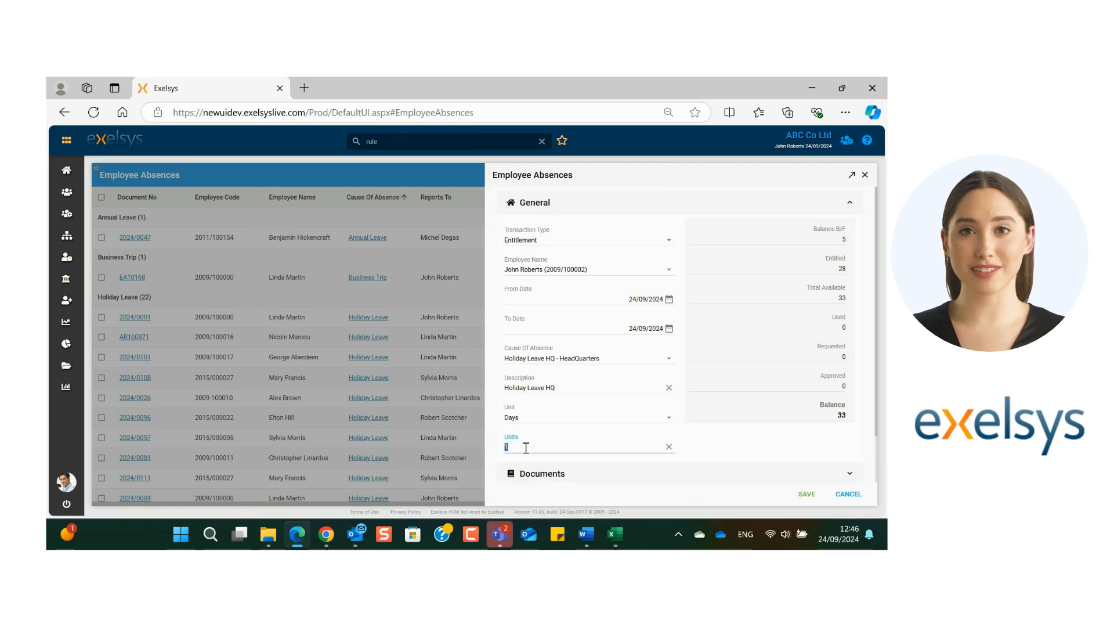
pyautogui.write('-2')
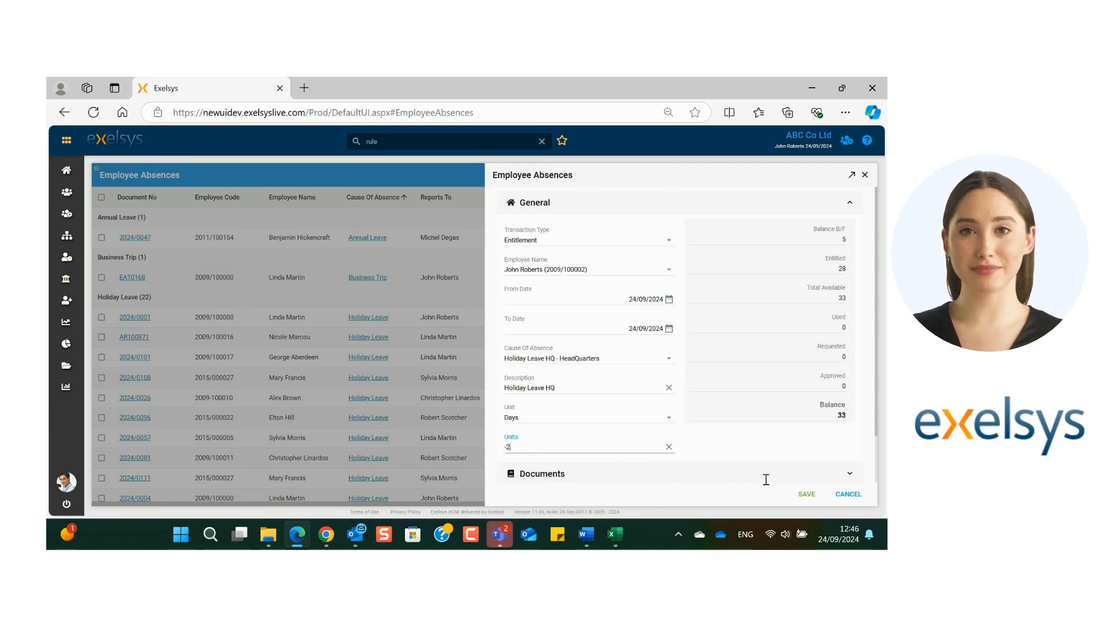
pyautogui.click(807, 494)
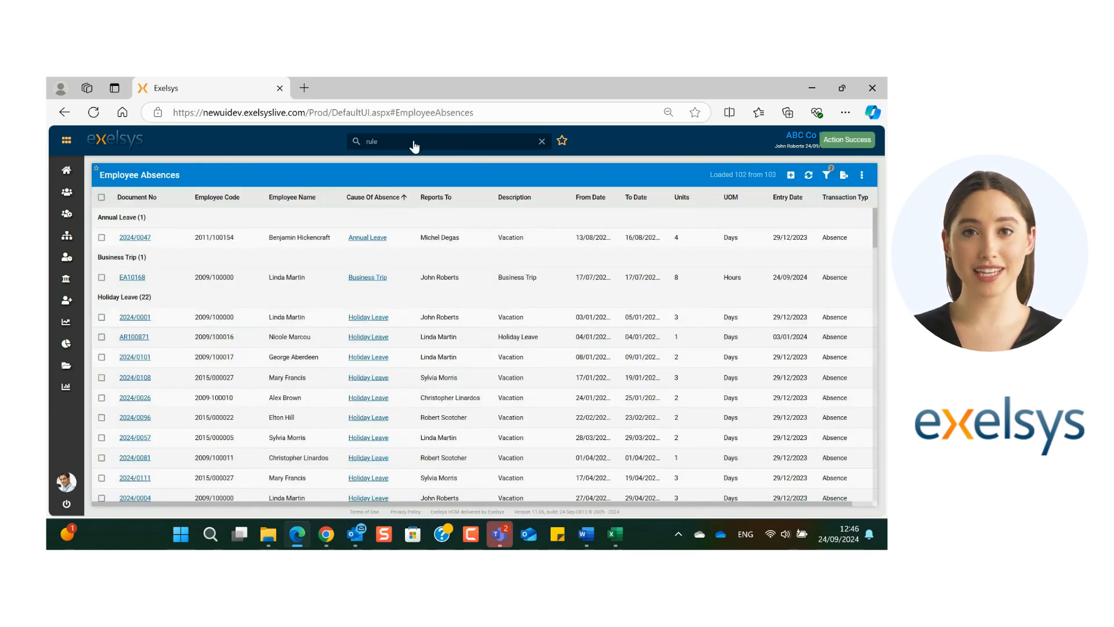
# Search for the Absence Entitlements screen and open it.
pyautogui.doubleClick(415, 141)
pyautogui.write('entit')
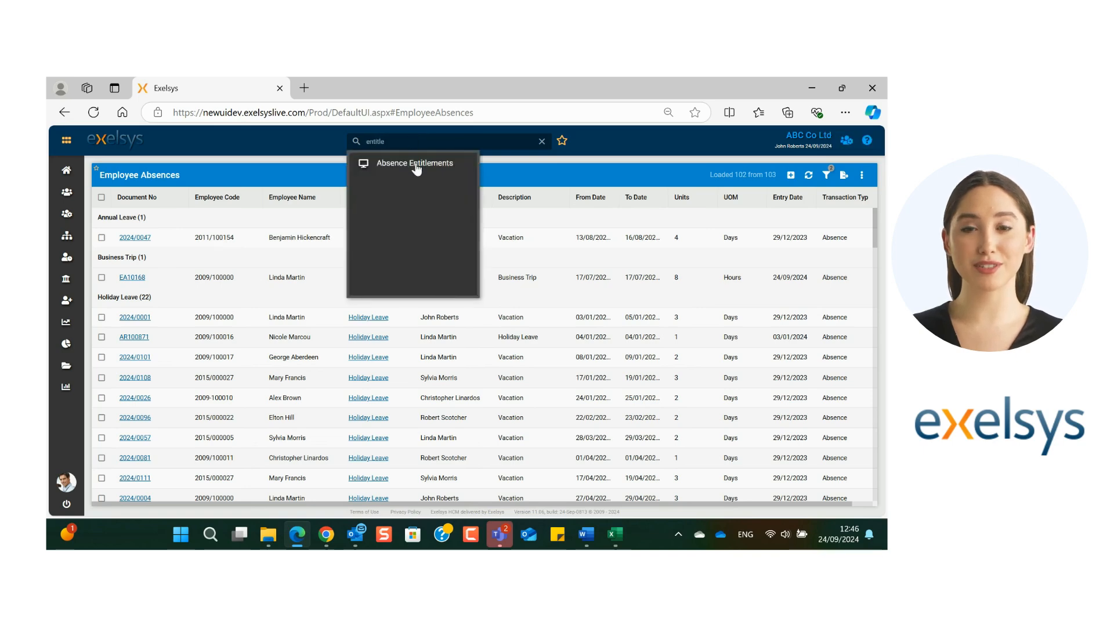
pyautogui.click(416, 162)
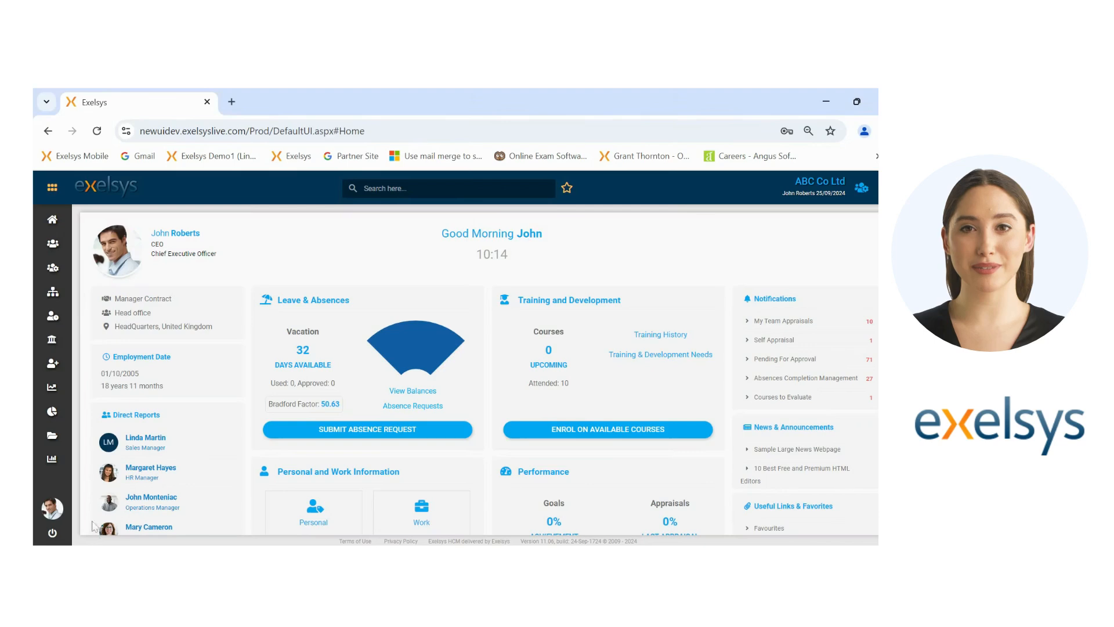
# Open the Causes of Absence screen and the VACATION-MAN Holiday Leave record for the Manchester Office.
pyautogui.moveTo(53, 317)
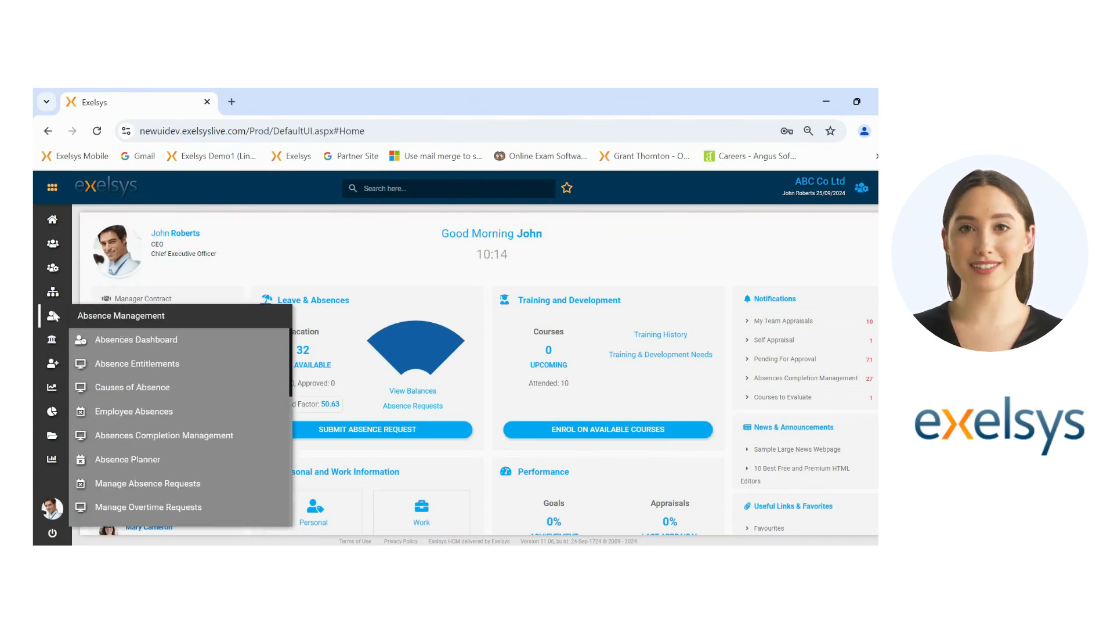
pyautogui.click(146, 387)
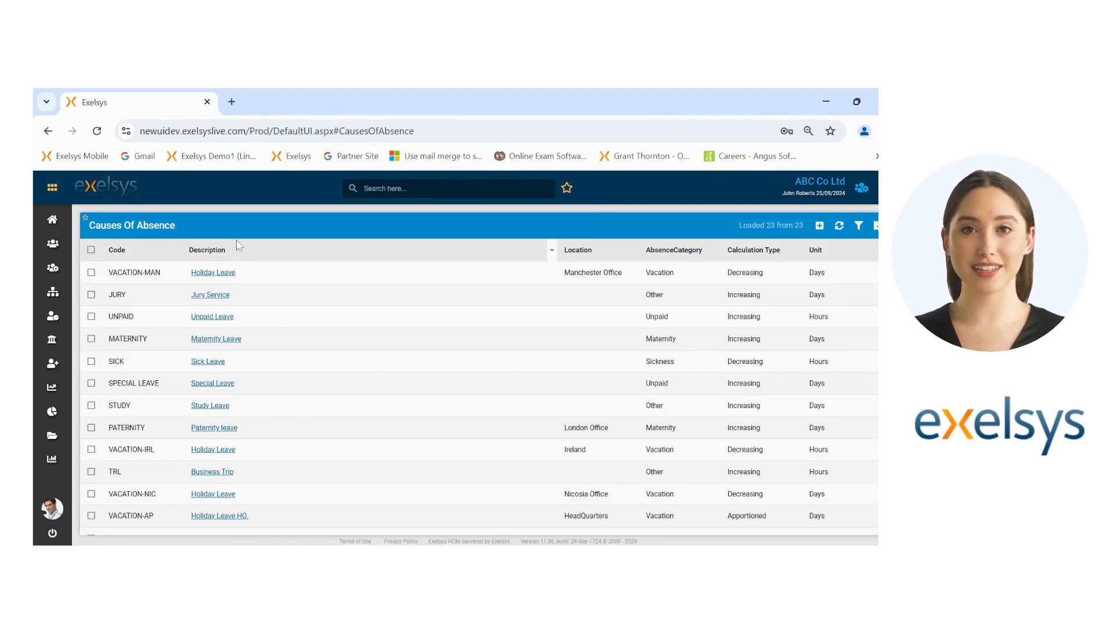
pyautogui.click(224, 274)
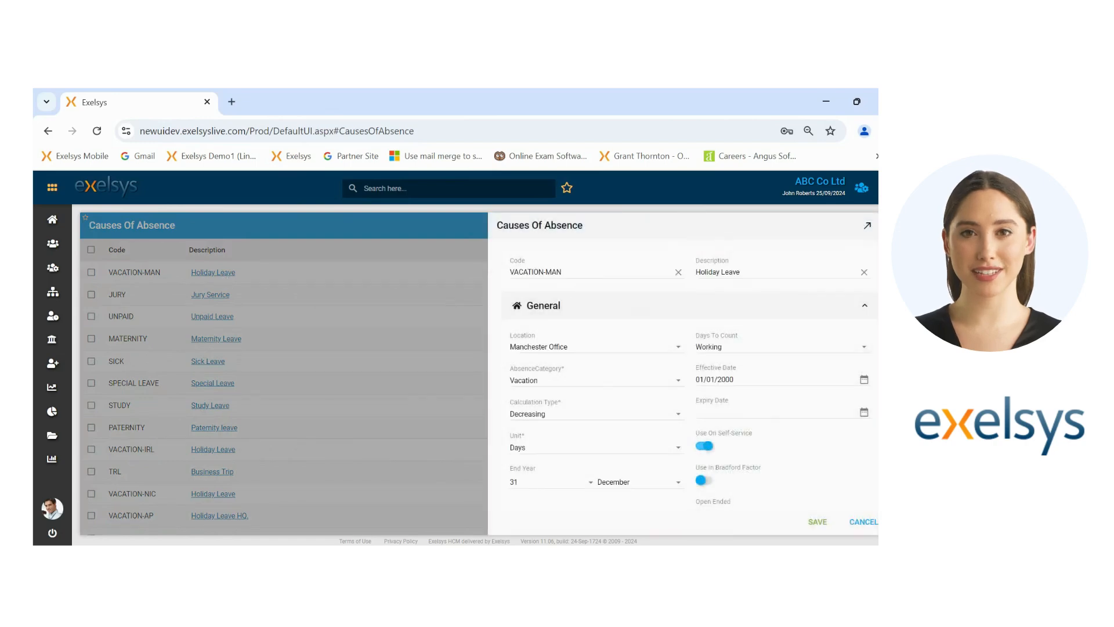
# Review the Location, Calculation Type and Unit options in the Holiday Leave record's General settings.
pyautogui.click(677, 348)
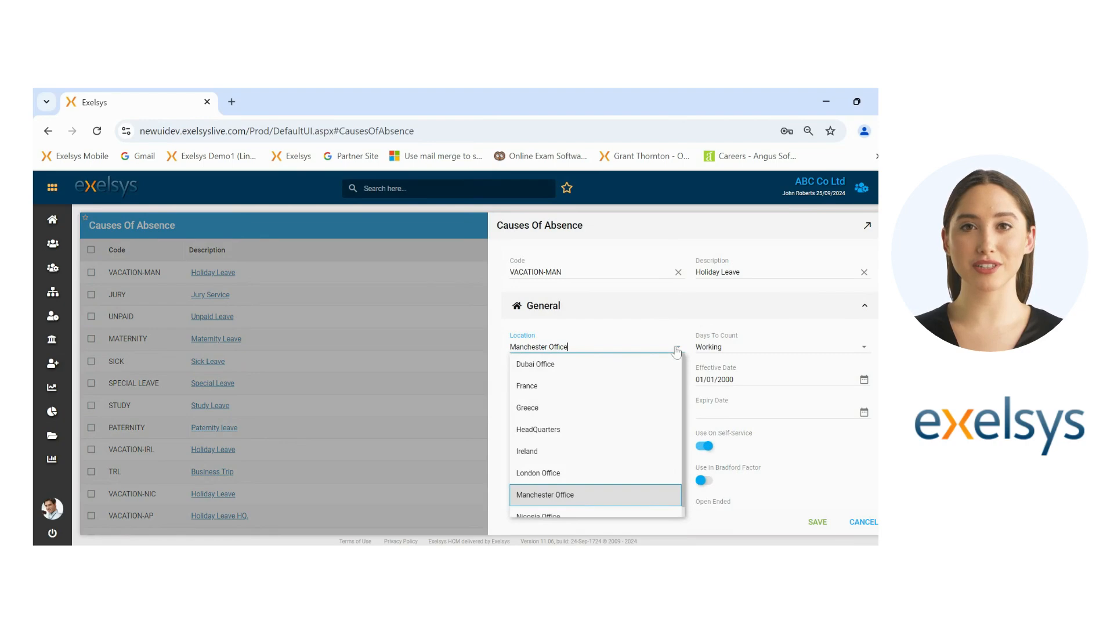
pyautogui.click(676, 350)
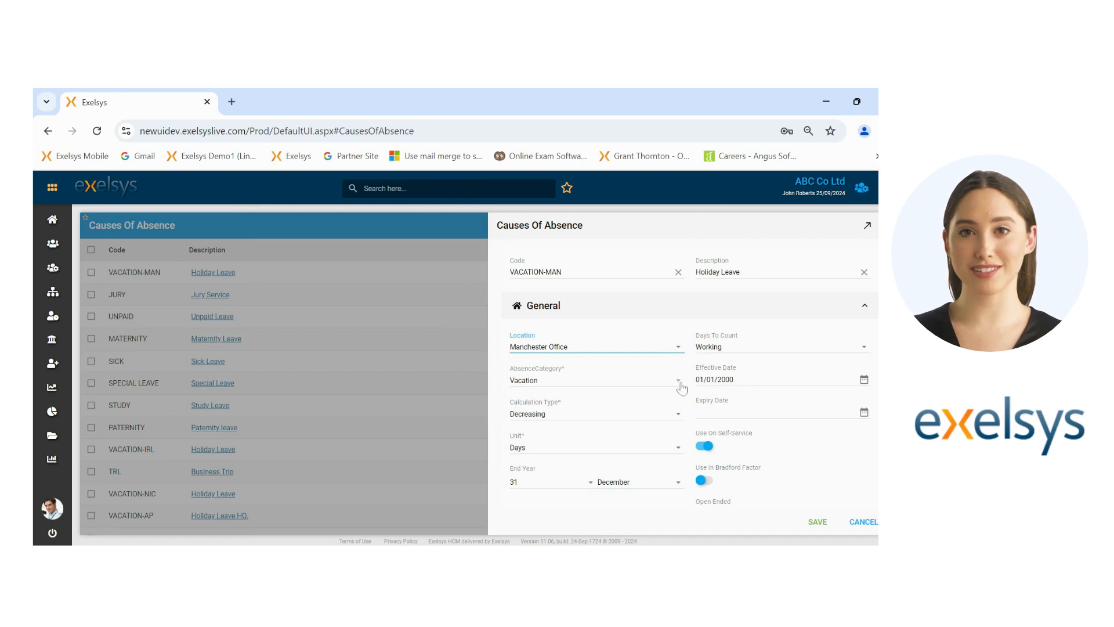
pyautogui.click(677, 416)
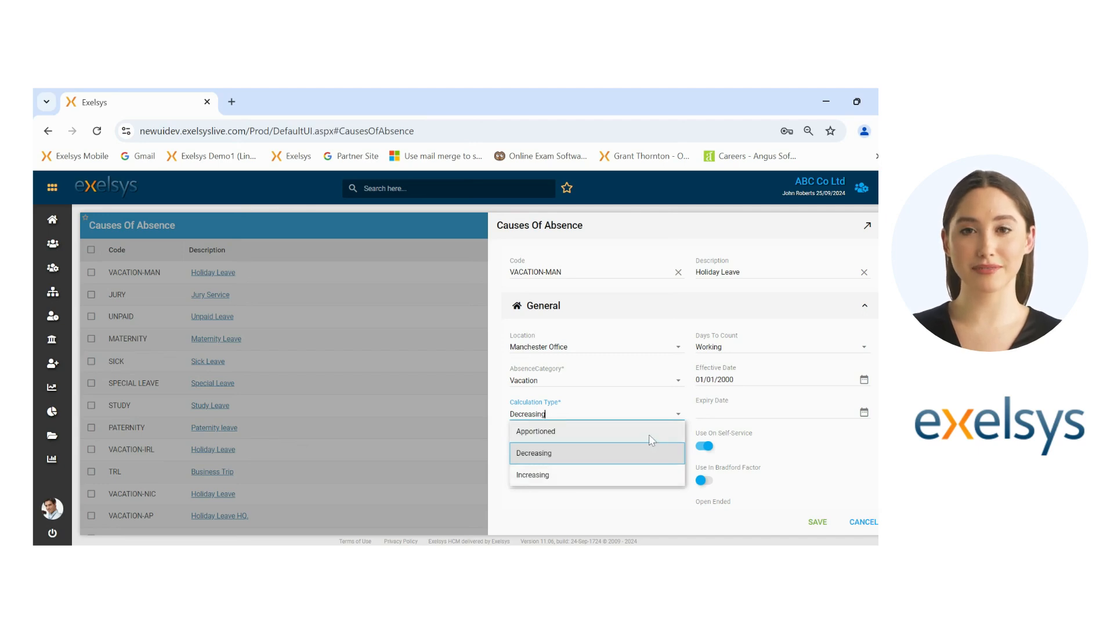
pyautogui.click(689, 407)
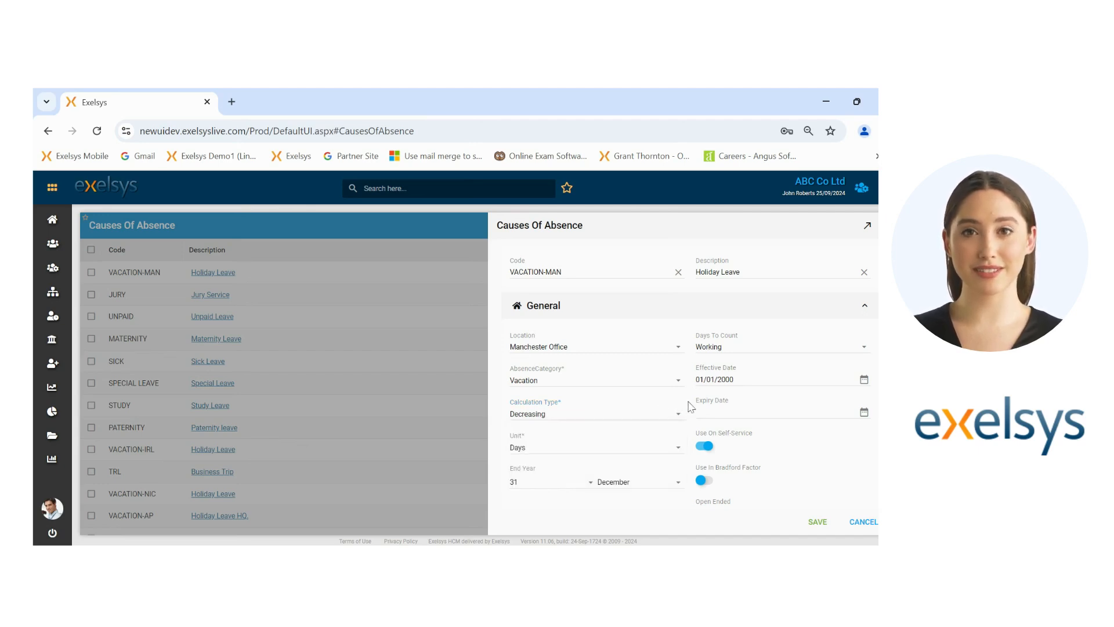
pyautogui.click(679, 455)
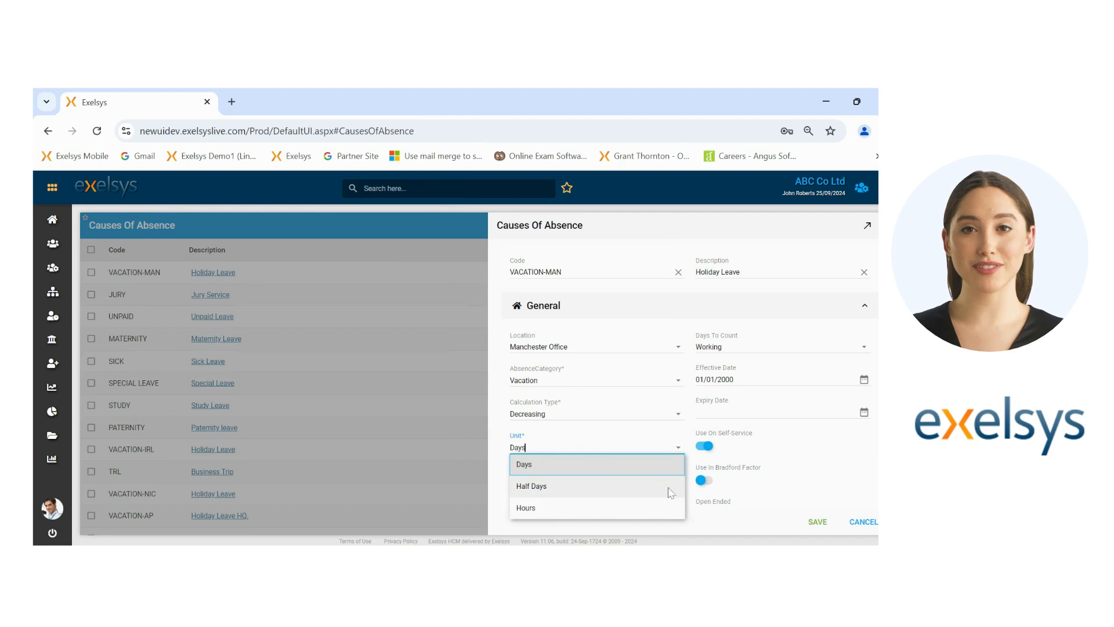
pyautogui.click(667, 438)
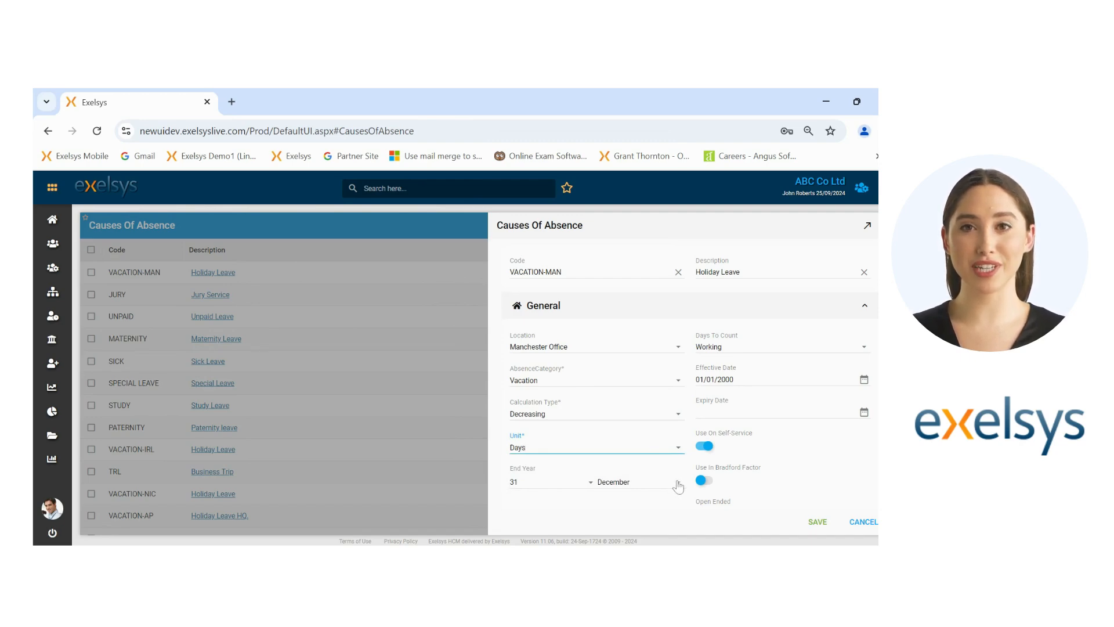
# Review the Days To Count options and the Effective Date and Expiry Date fields of the Holiday Leave record.
pyautogui.click(864, 348)
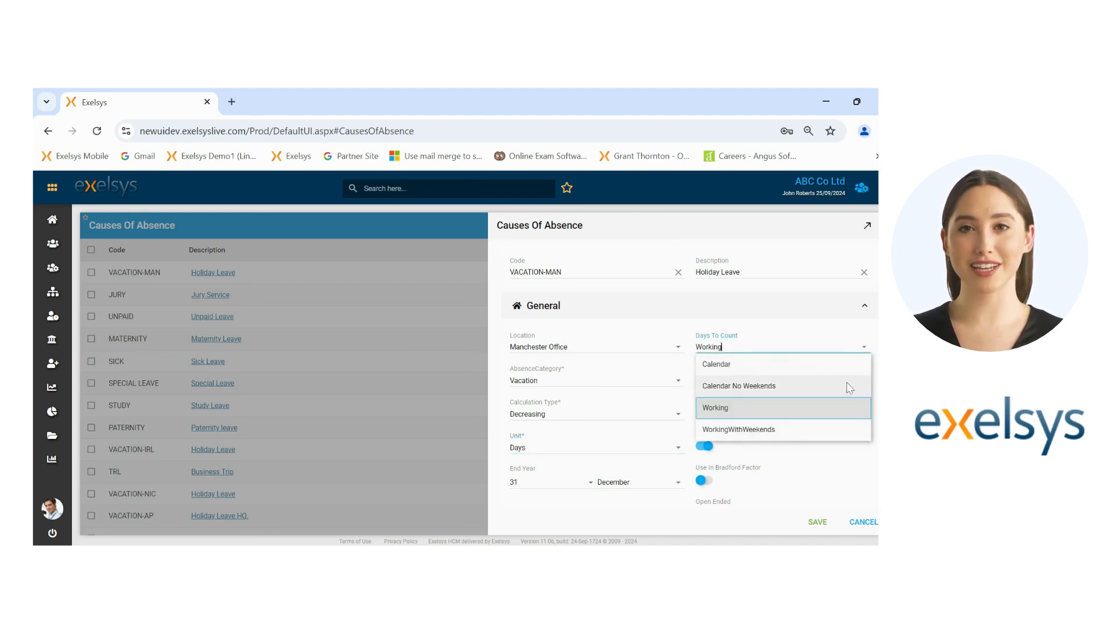
pyautogui.click(837, 465)
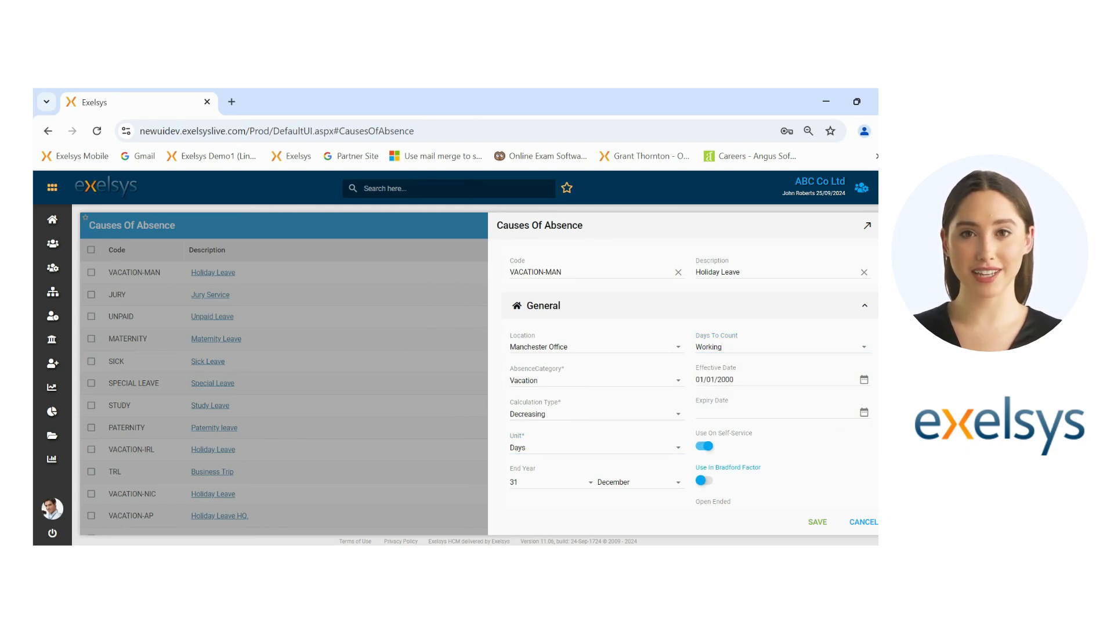
pyautogui.moveTo(736, 379); pyautogui.dragTo(695, 379)
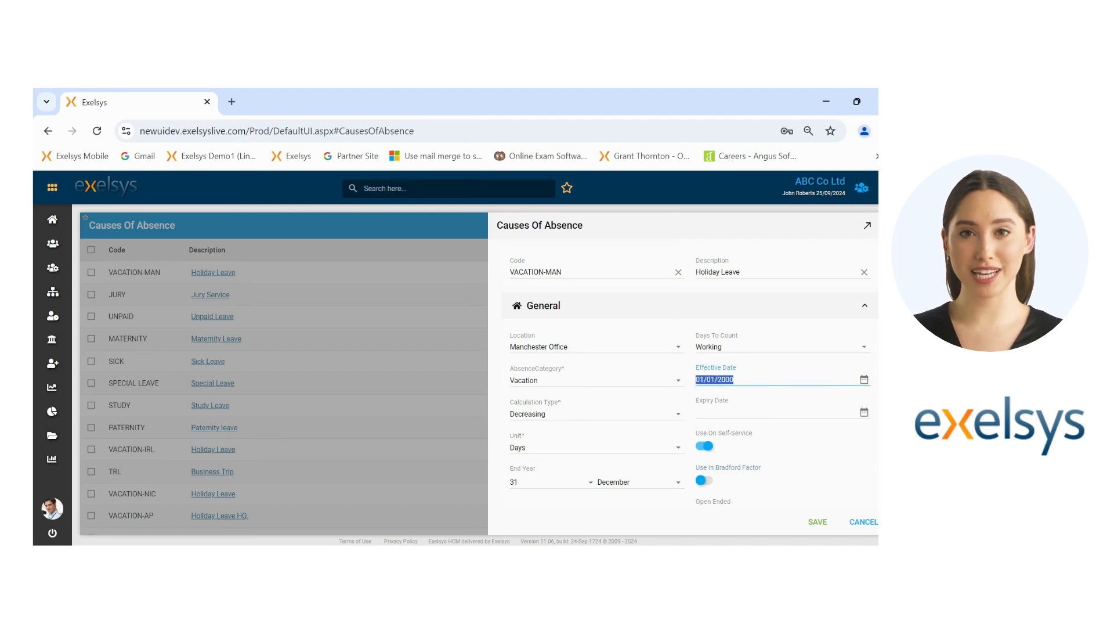
pyautogui.click(806, 409)
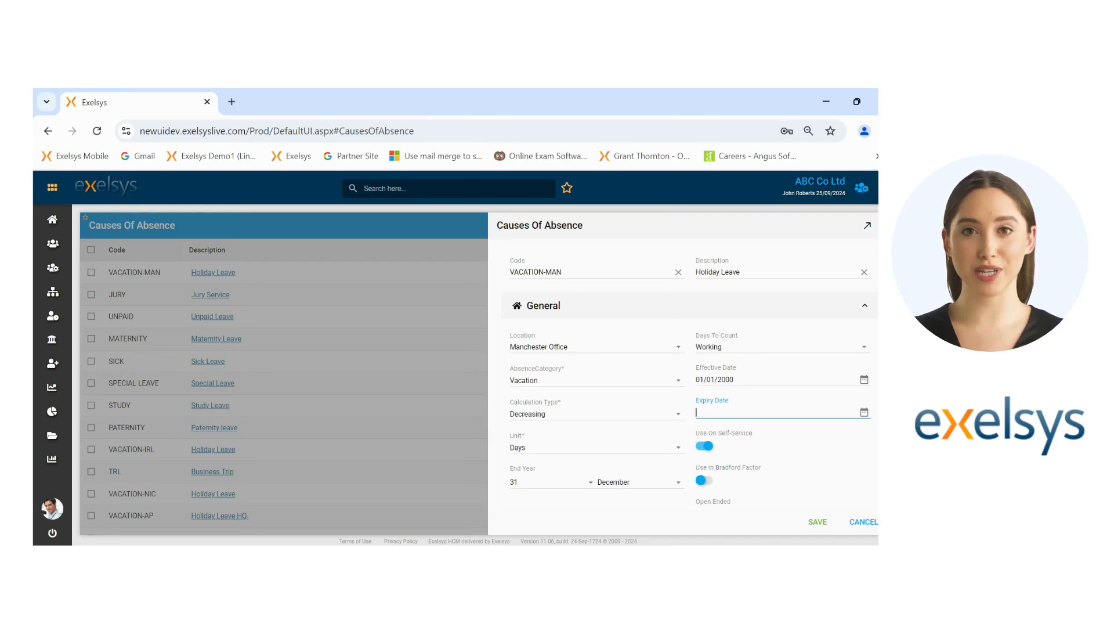
# Try switching Use In Bradford Factor and Open Ended on for the Holiday Leave record, and turn both back off.
pyautogui.click(705, 481)
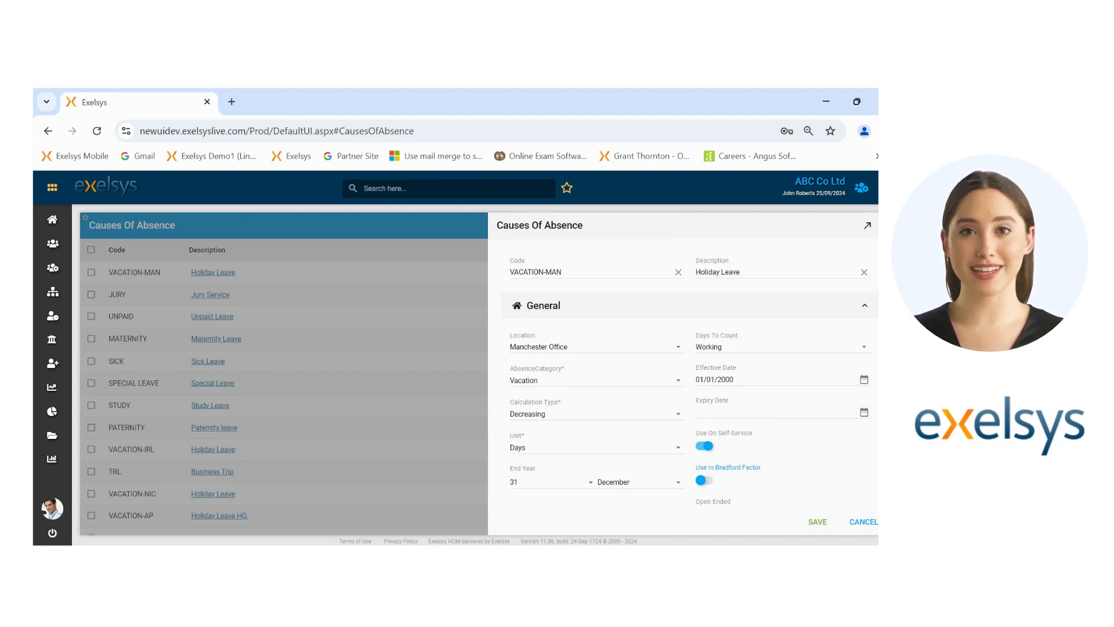
pyautogui.click(704, 481)
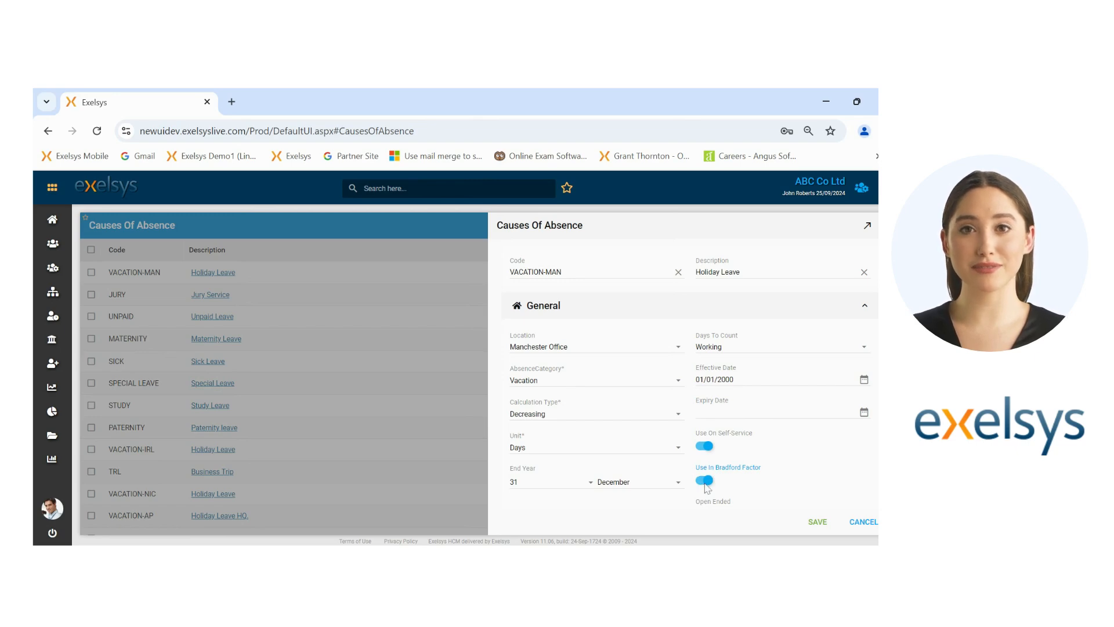
pyautogui.click(705, 482)
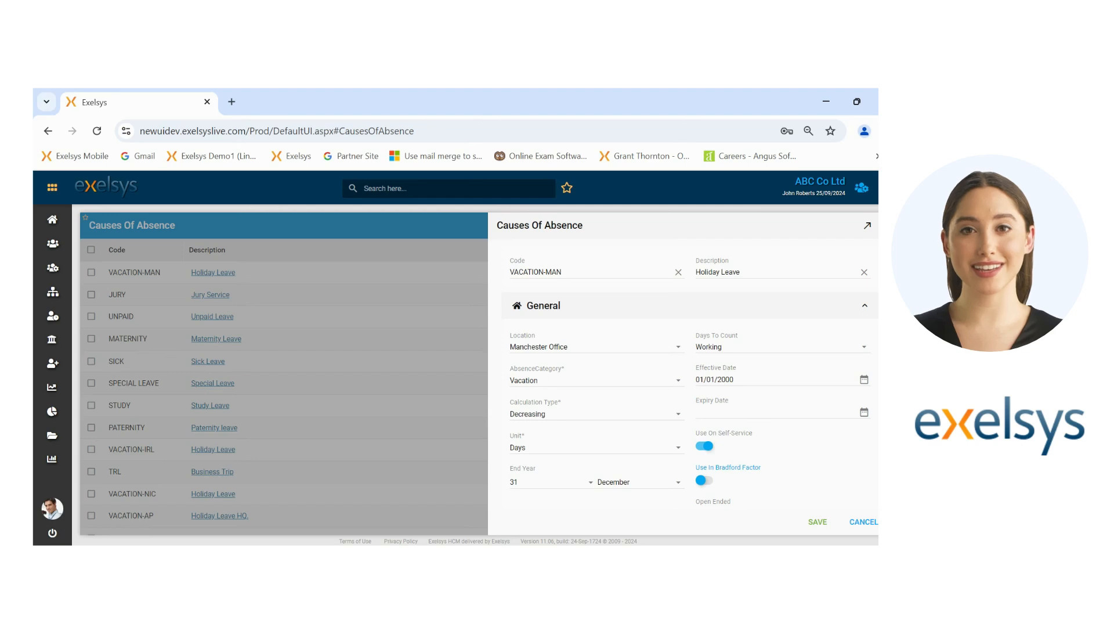
pyautogui.scroll(-3, 689, 377)
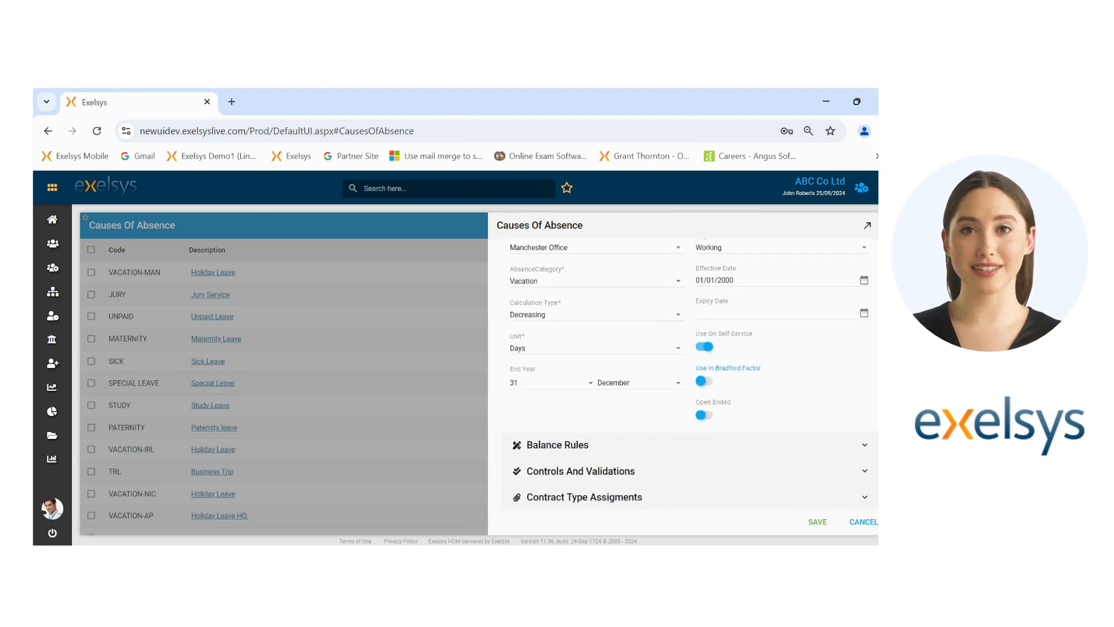
pyautogui.scroll(-1, 689, 377)
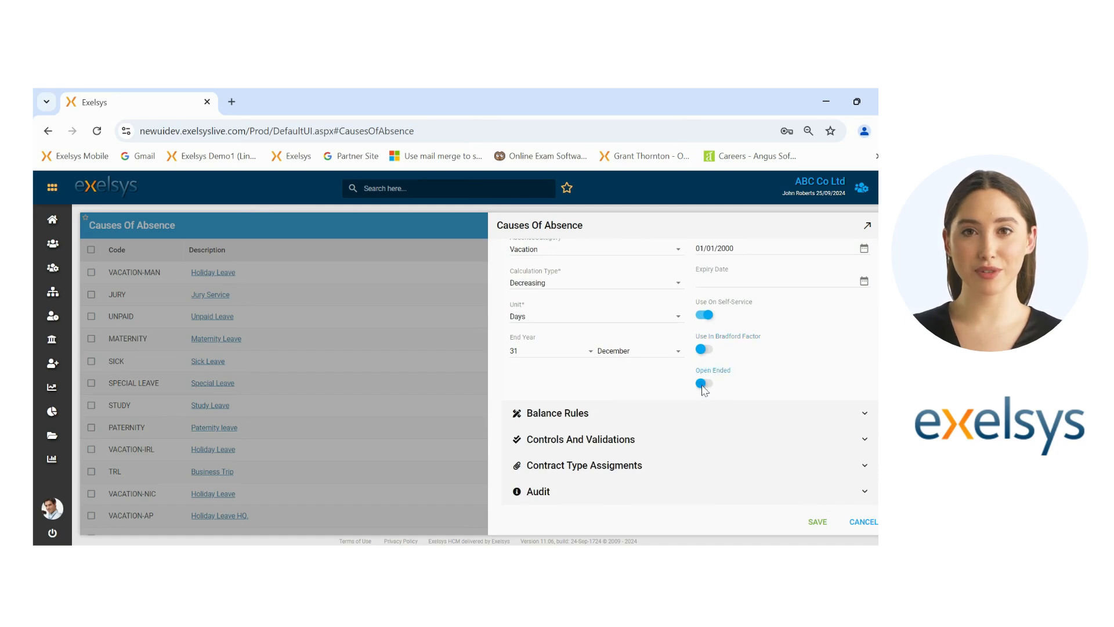
pyautogui.click(704, 385)
pyautogui.click(704, 384)
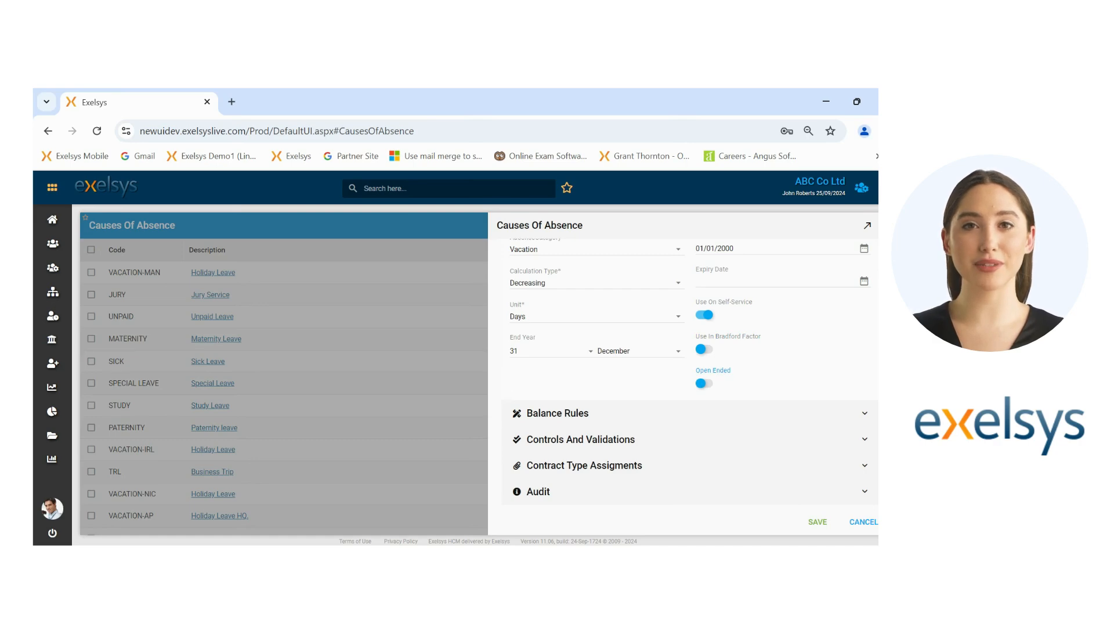
# Examine the Carried Forward Percent, Carried Forward Ceiling and Yearly Ceiling in the Holiday Leave record's Balance Rules.
pyautogui.click(584, 411)
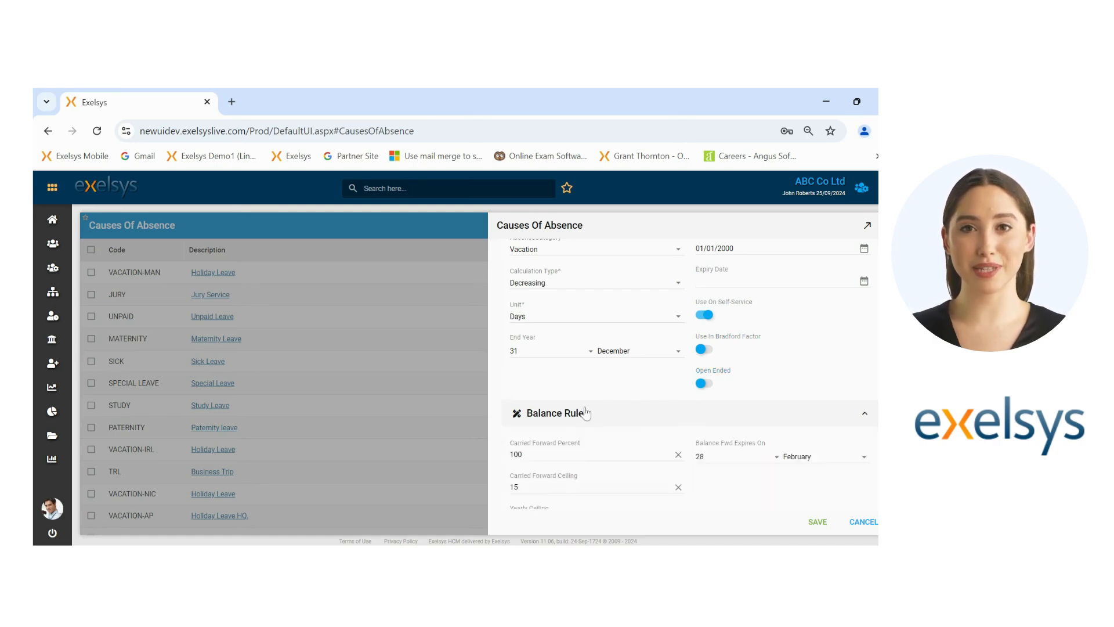
pyautogui.scroll(-2, 586, 412)
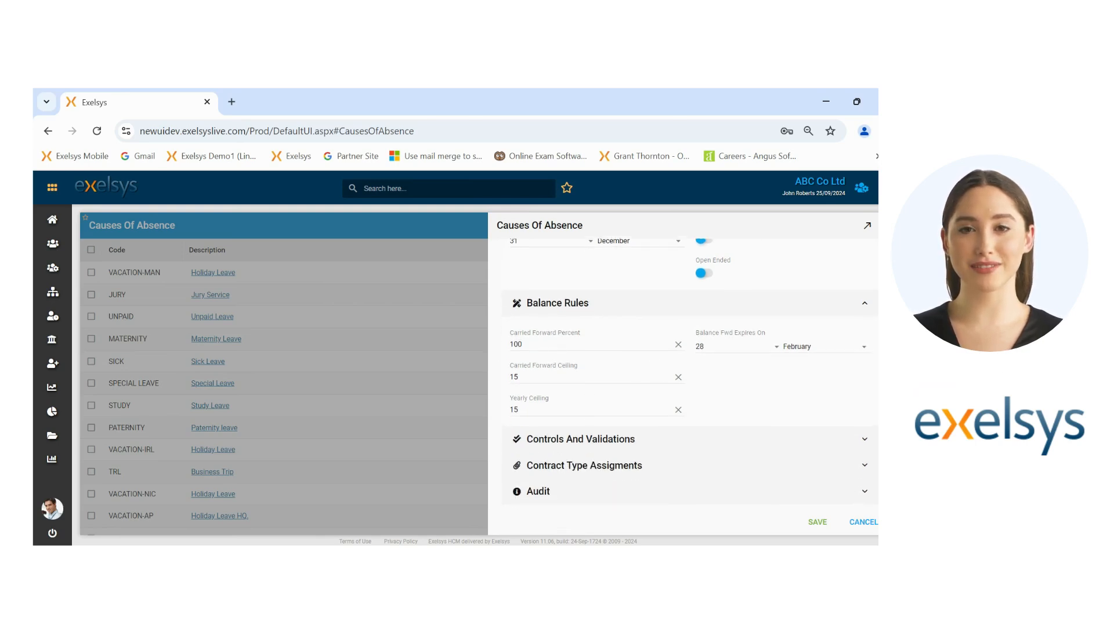
pyautogui.doubleClick(522, 344)
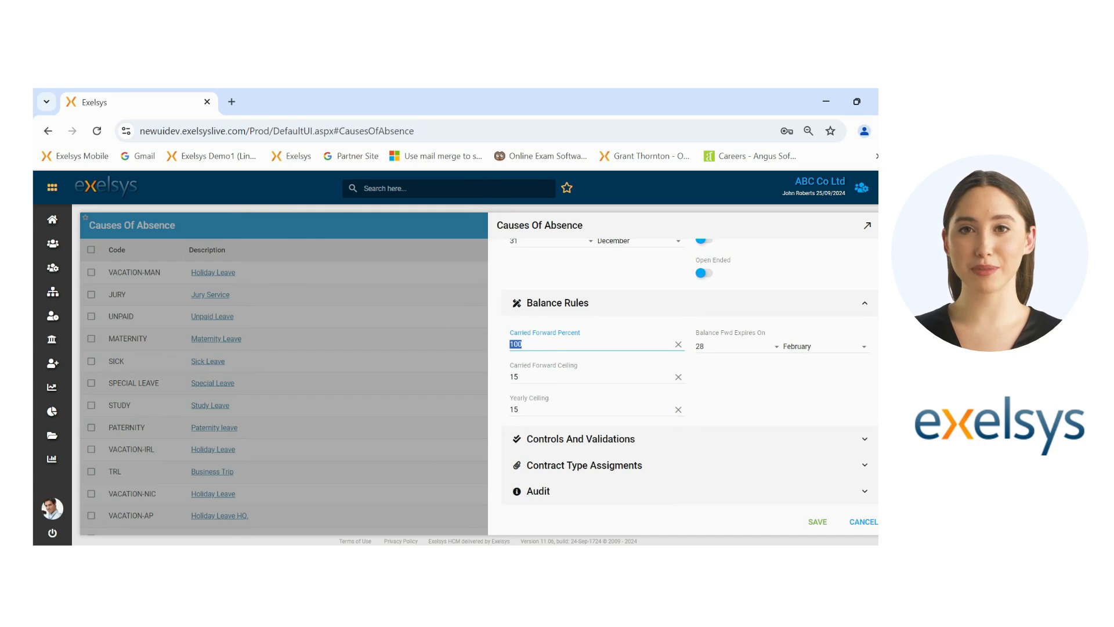
pyautogui.click(522, 376)
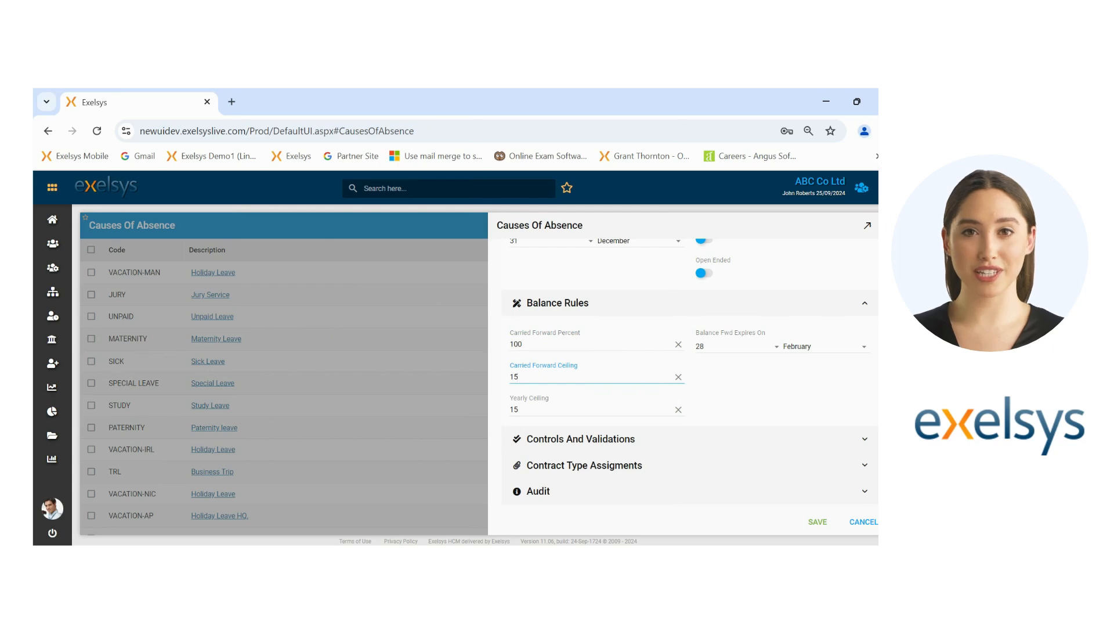
pyautogui.click(518, 409)
pyautogui.doubleClick(514, 409)
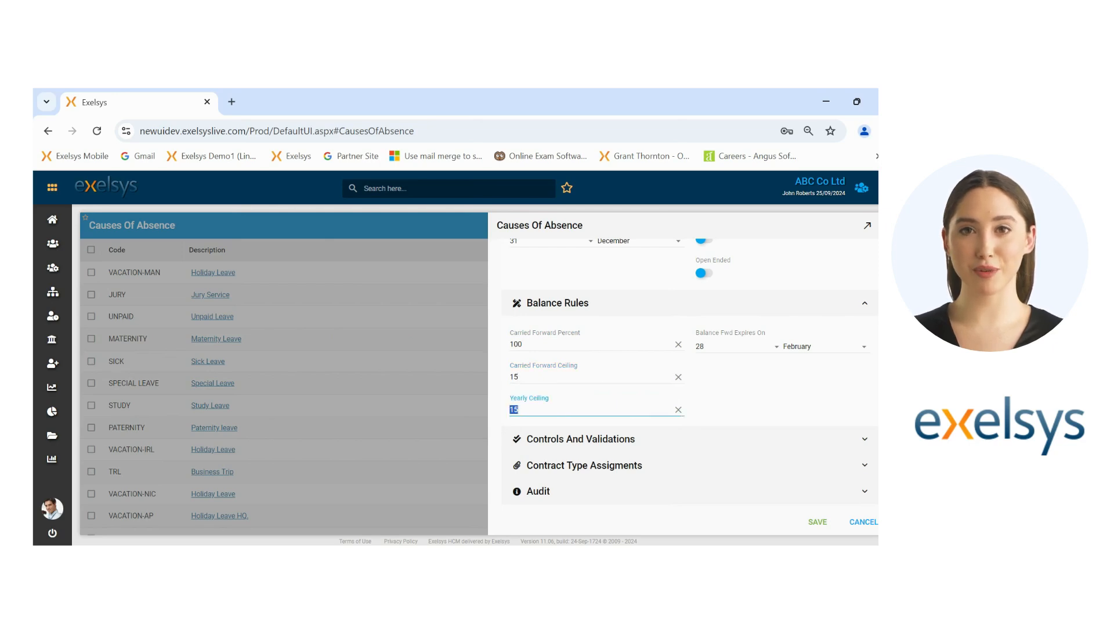
pyautogui.click(518, 376)
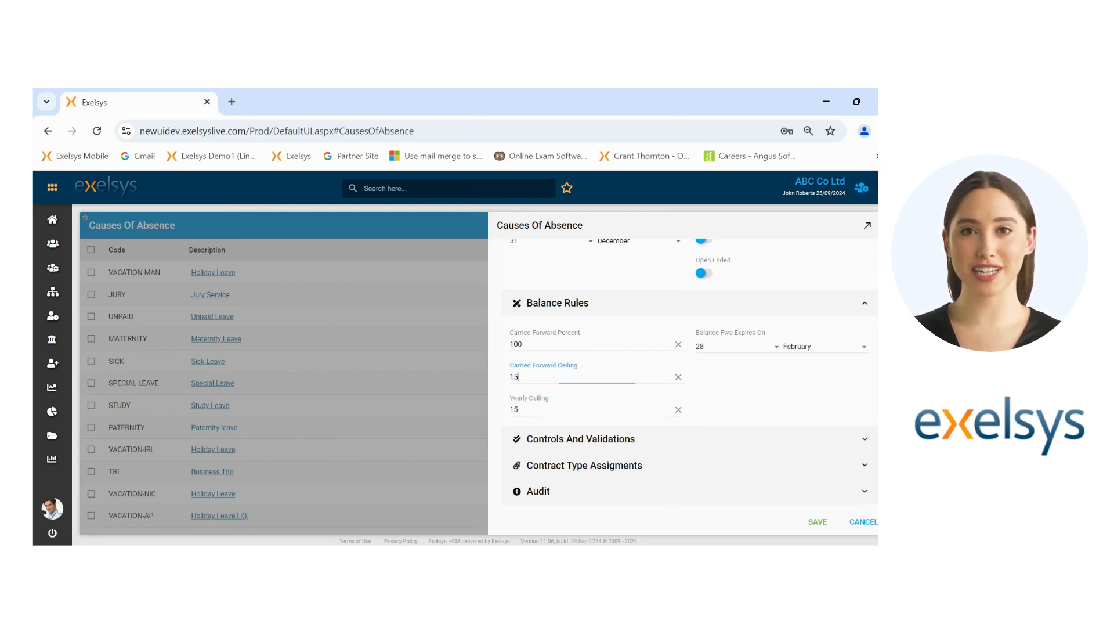
pyautogui.click(752, 384)
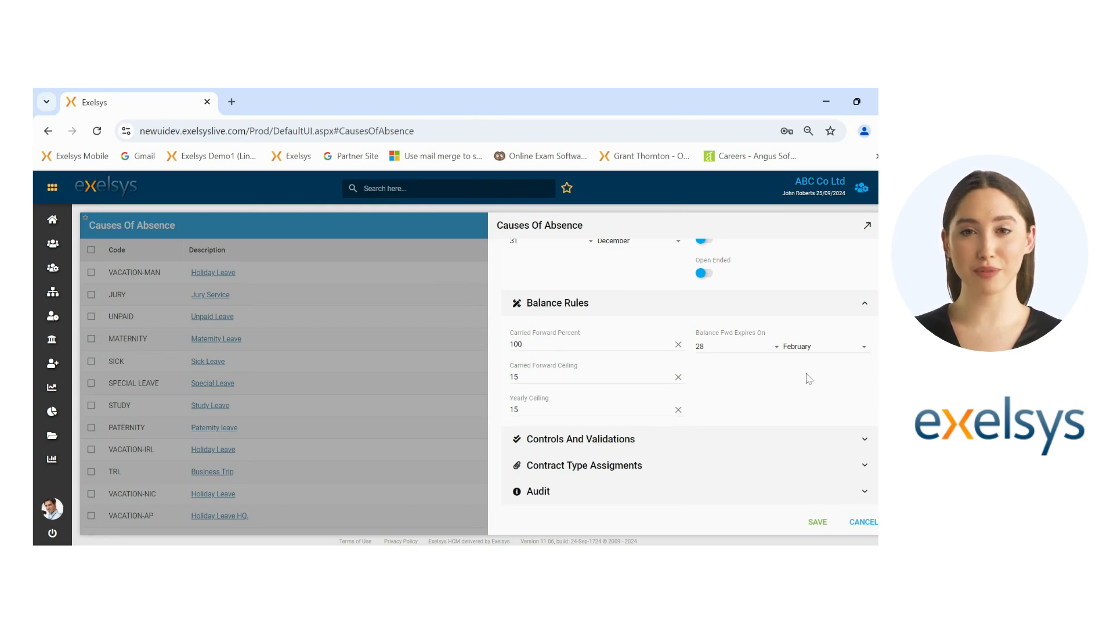
# Check the day and month choices for Balance Fwd Expires On, and collapse the Balance Rules.
pyautogui.click(864, 350)
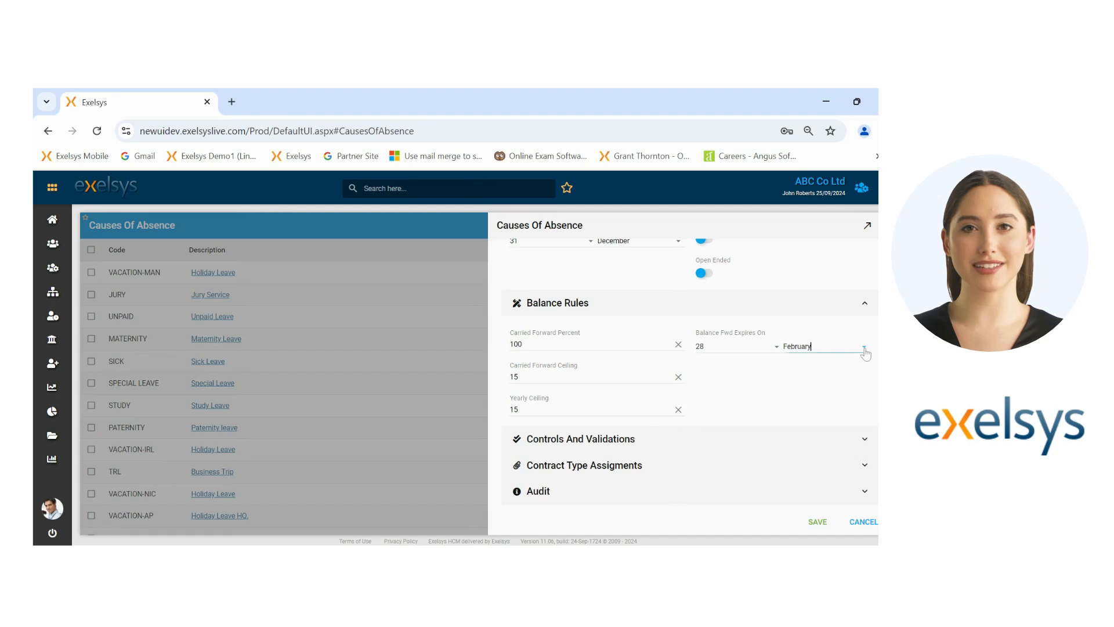
pyautogui.click(865, 351)
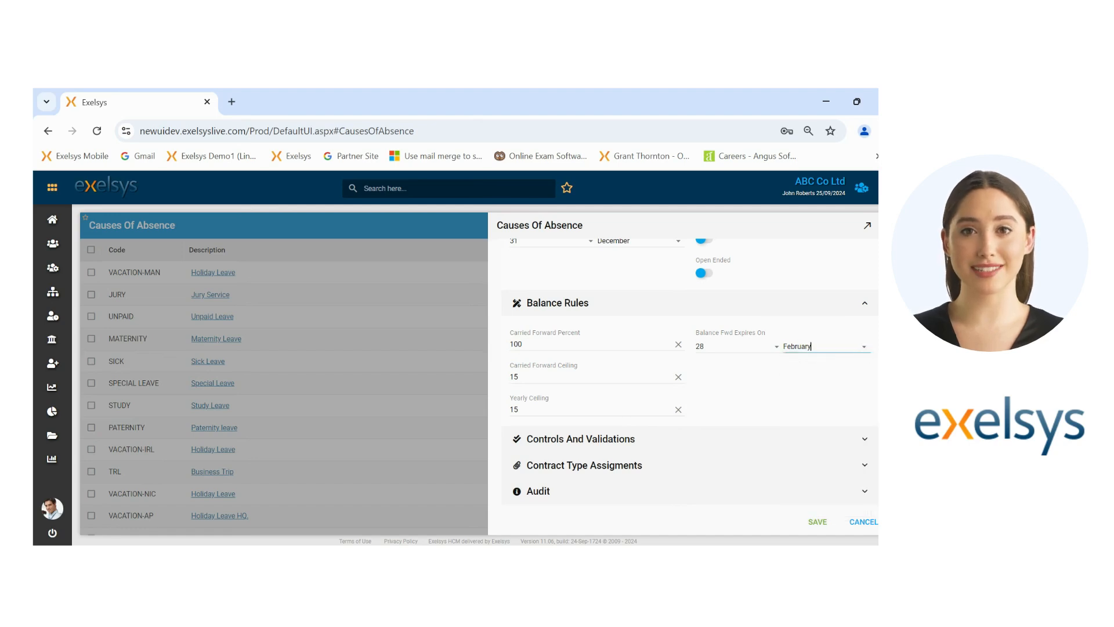
pyautogui.click(778, 352)
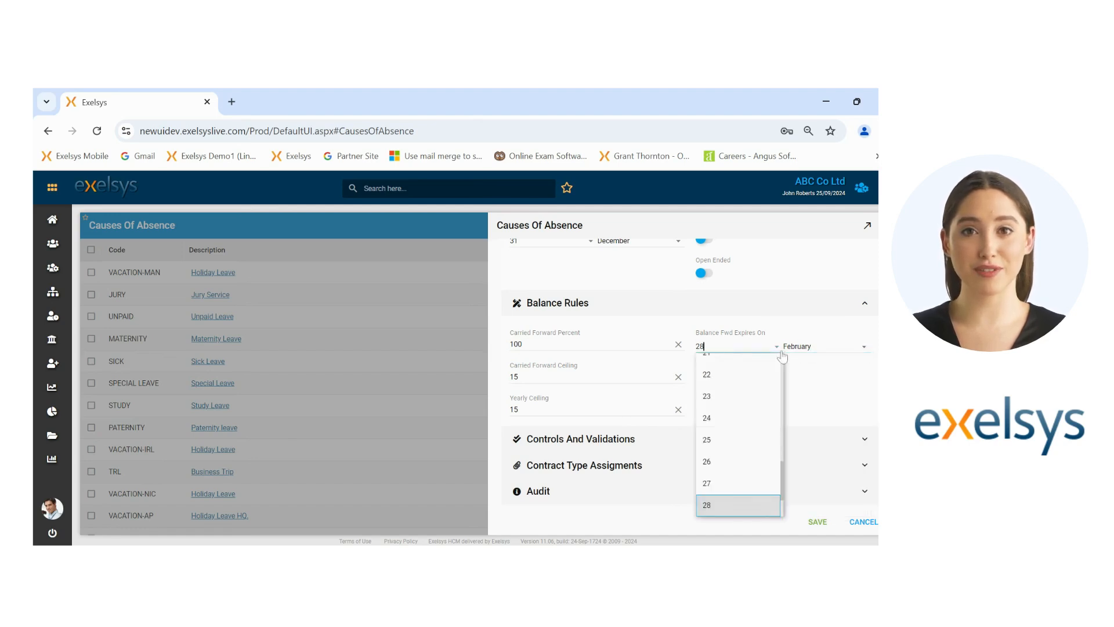
pyautogui.click(820, 371)
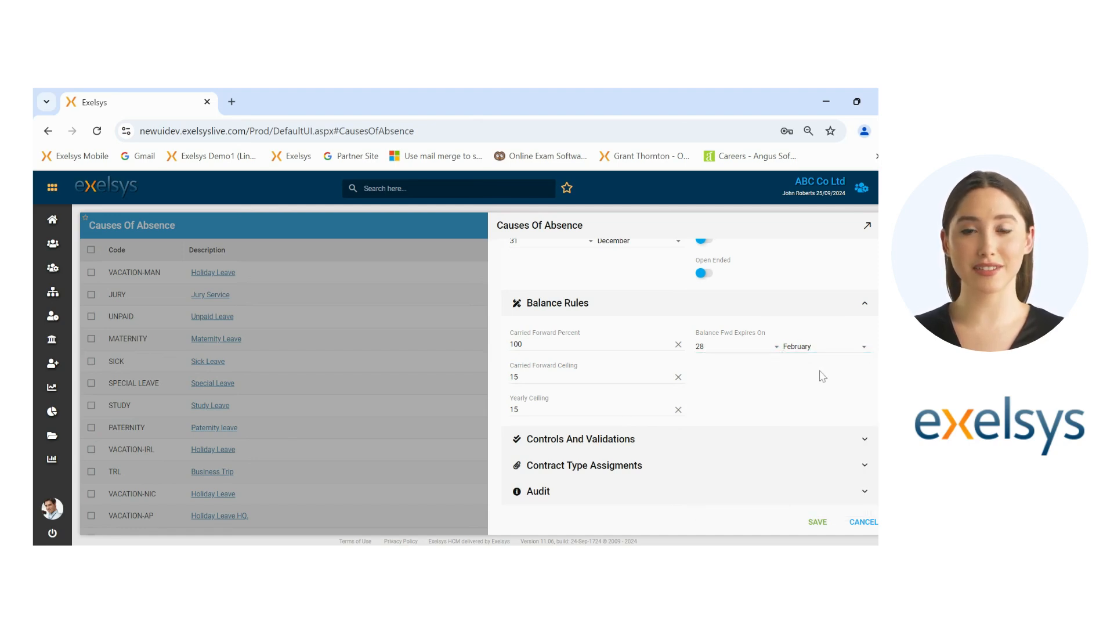
pyautogui.click(602, 306)
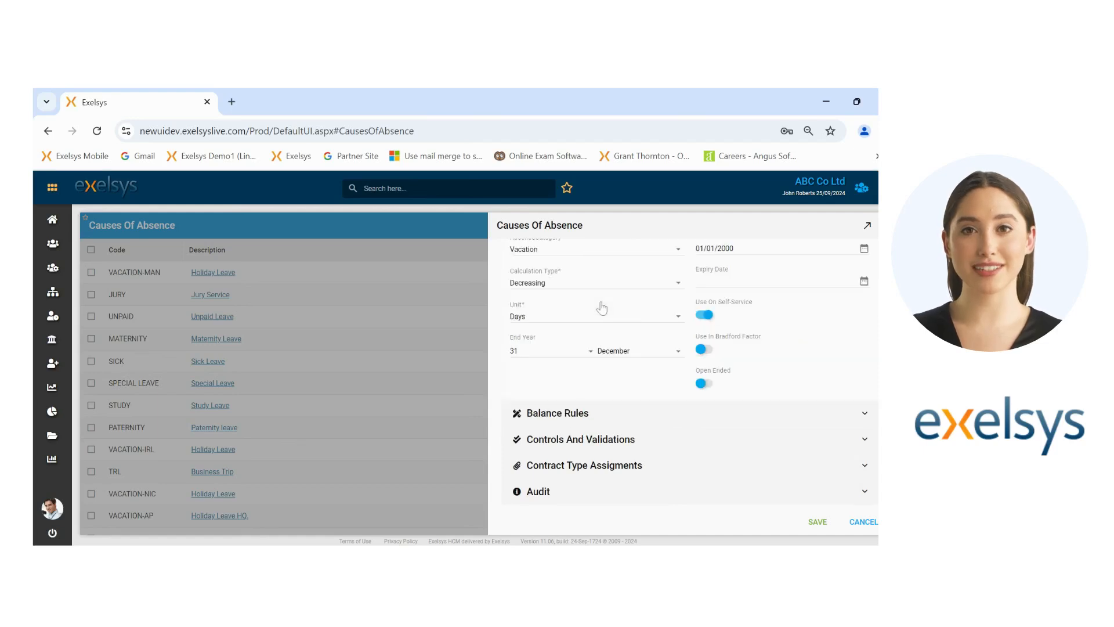
# Examine the Max Qty field and the UseReasonCodes options in the Holiday Leave record's Controls And Validations.
pyautogui.click(569, 446)
pyautogui.scroll(-3, 569, 447)
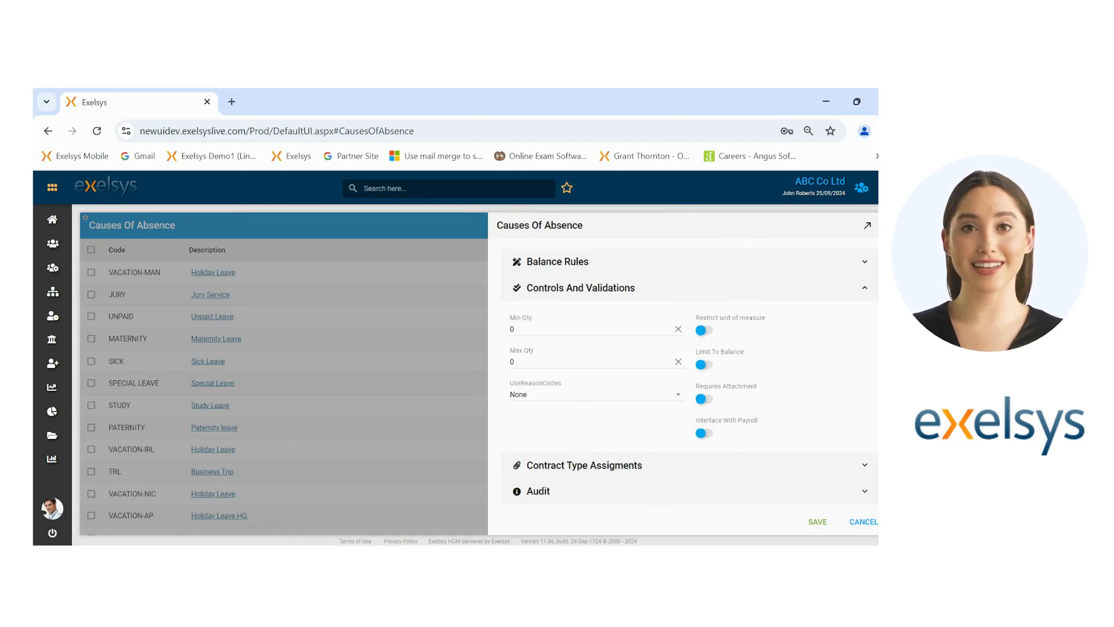
pyautogui.click(566, 361)
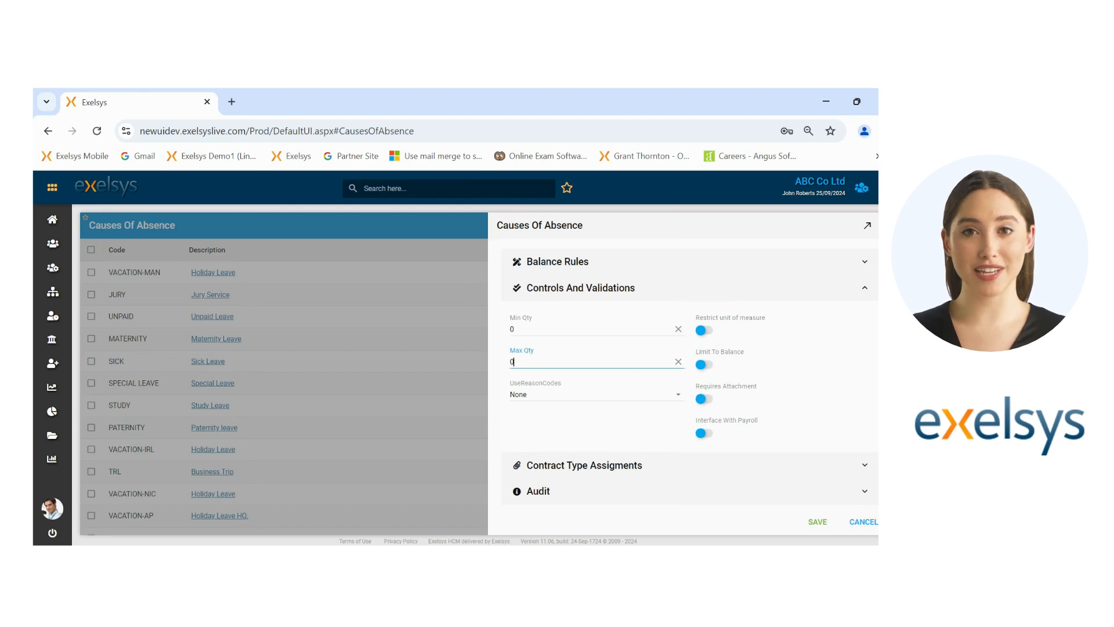
pyautogui.click(675, 395)
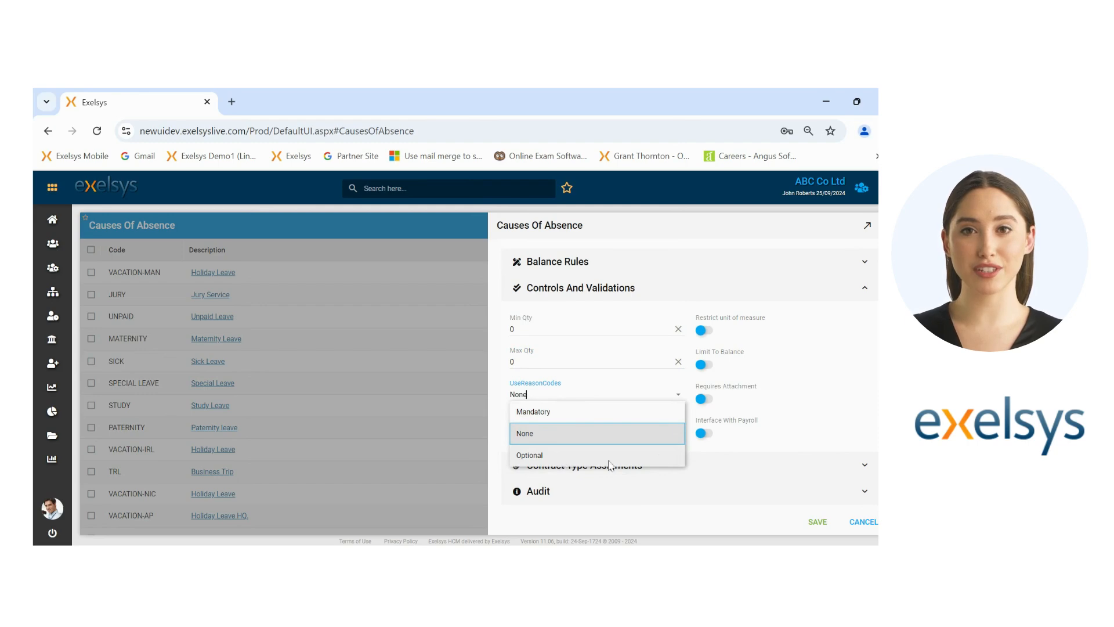
pyautogui.click(699, 340)
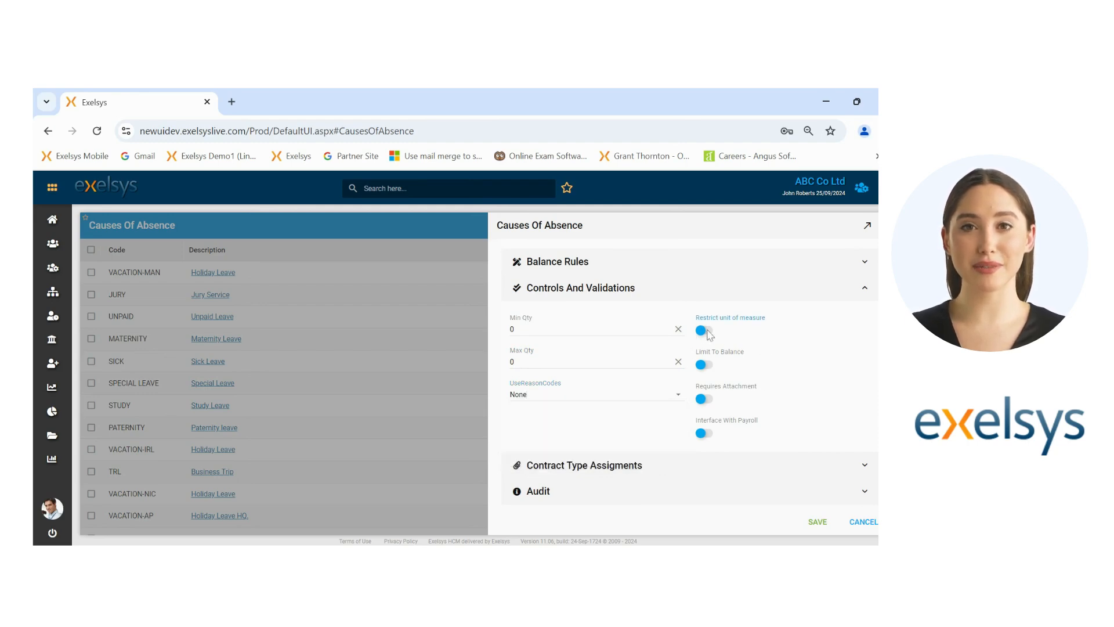
# Try switching Restrict unit of measure and Limit To Balance on for the Holiday Leave record, turning each back off.
pyautogui.click(705, 331)
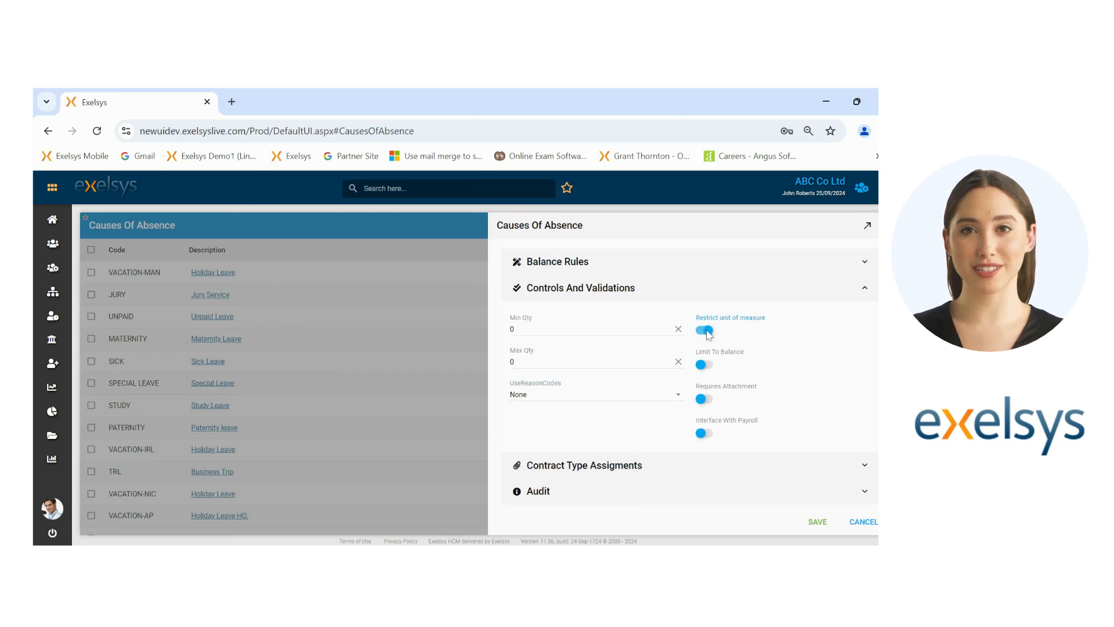
pyautogui.click(705, 331)
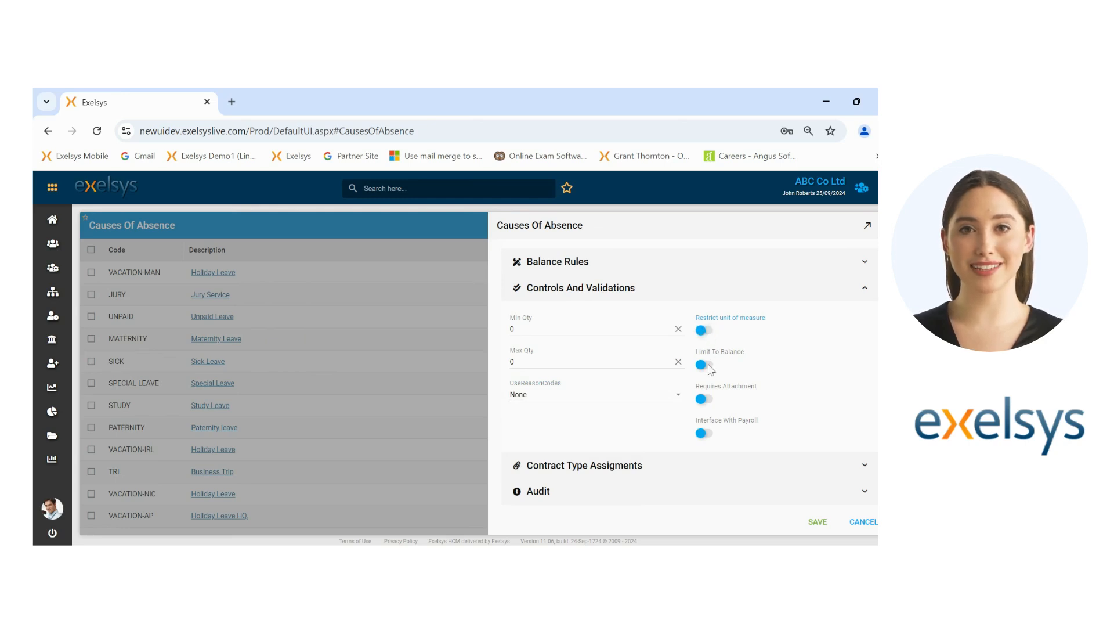
pyautogui.click(704, 366)
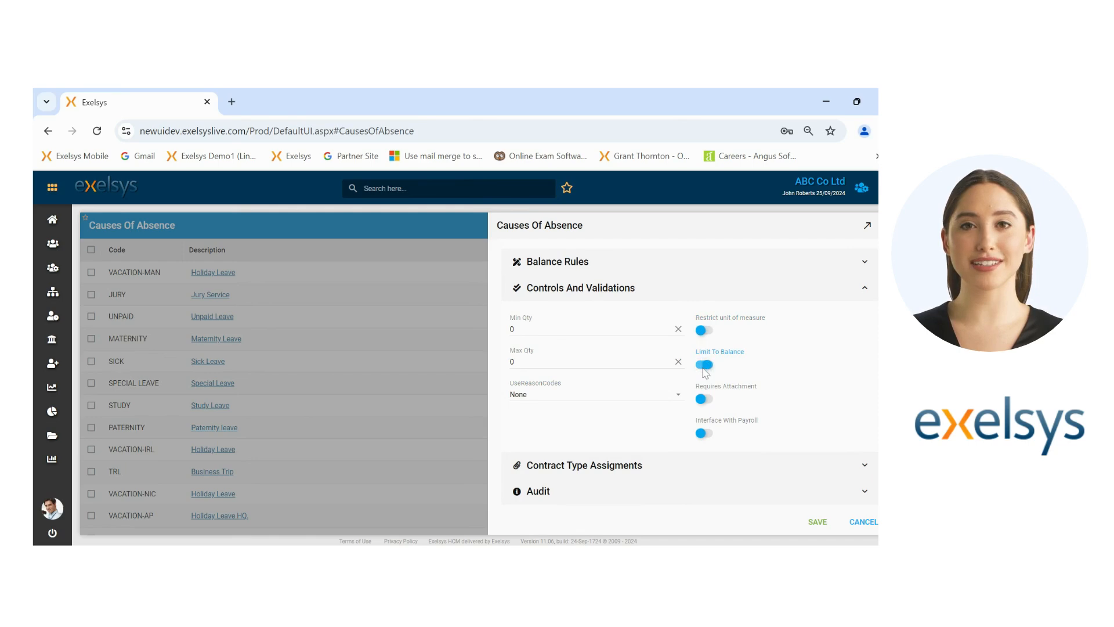
pyautogui.click(704, 366)
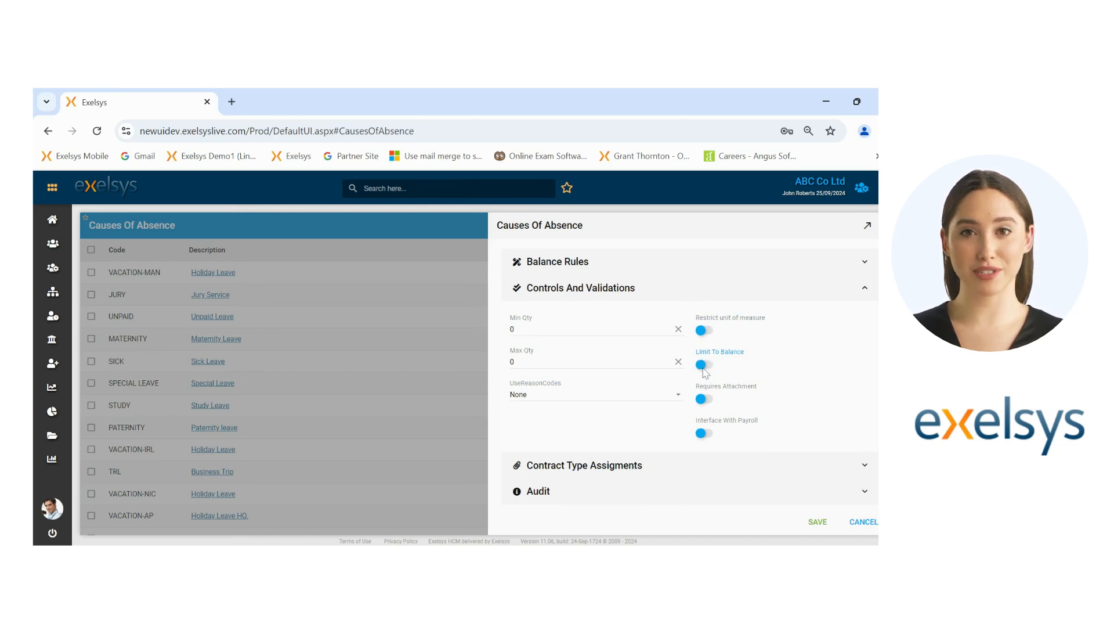
# Try switching Requires Attachment and Interface With Payroll on, turn each back off, and collapse Controls And Validations.
pyautogui.click(704, 399)
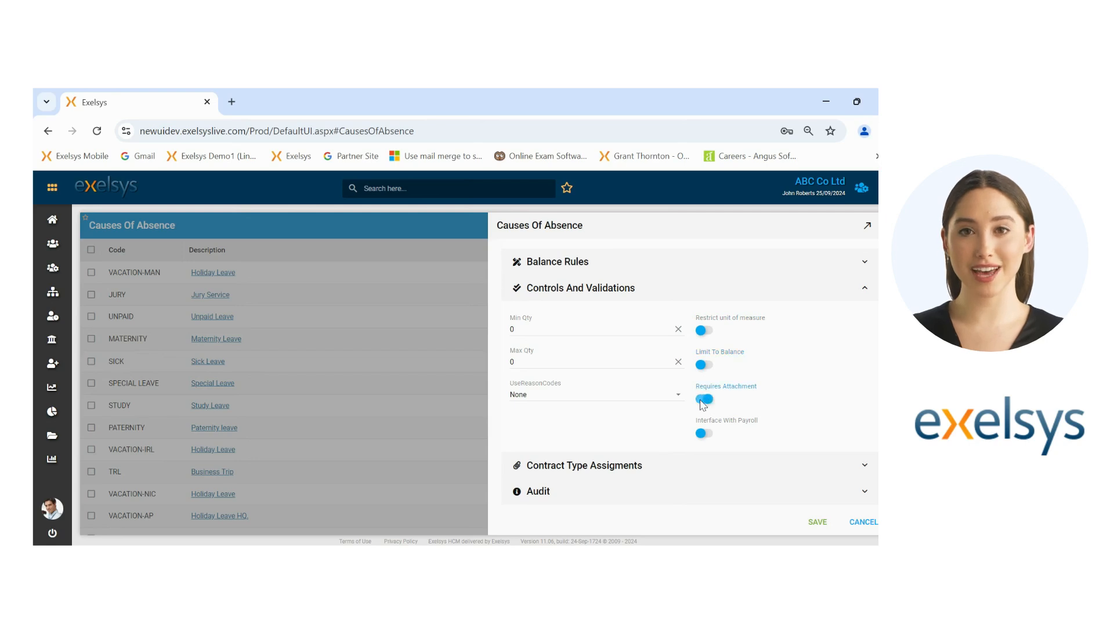
pyautogui.click(703, 400)
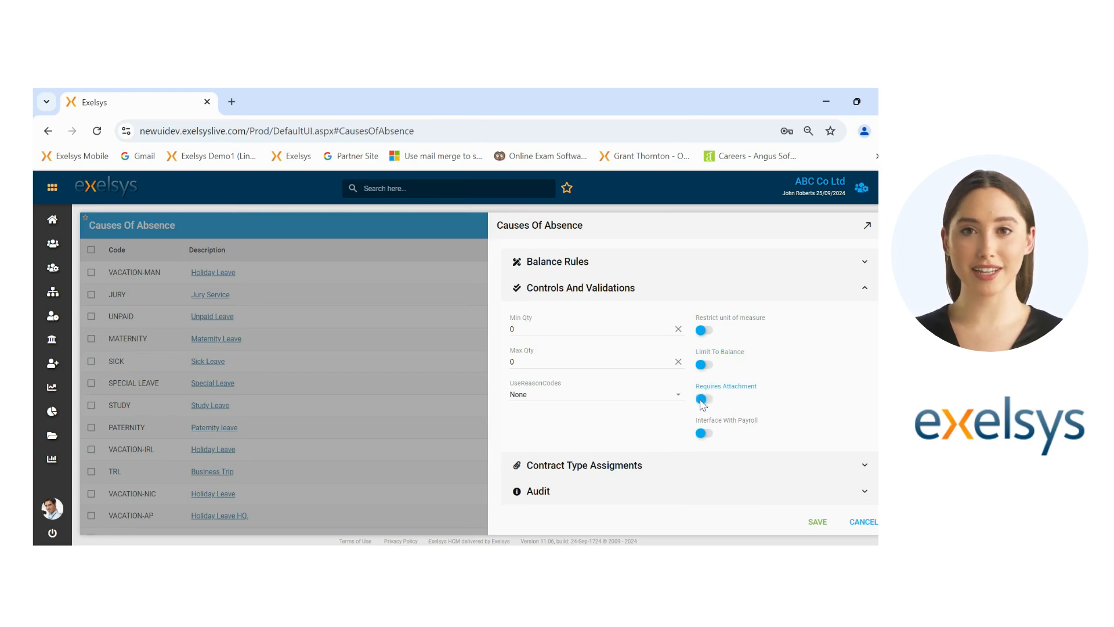
pyautogui.click(704, 435)
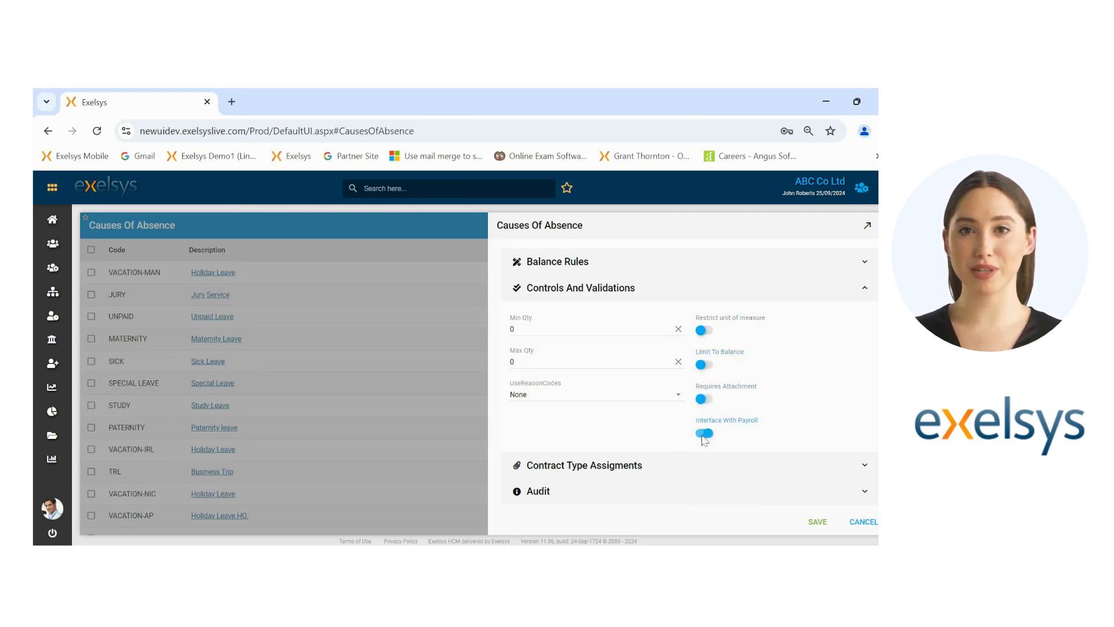
pyautogui.click(704, 435)
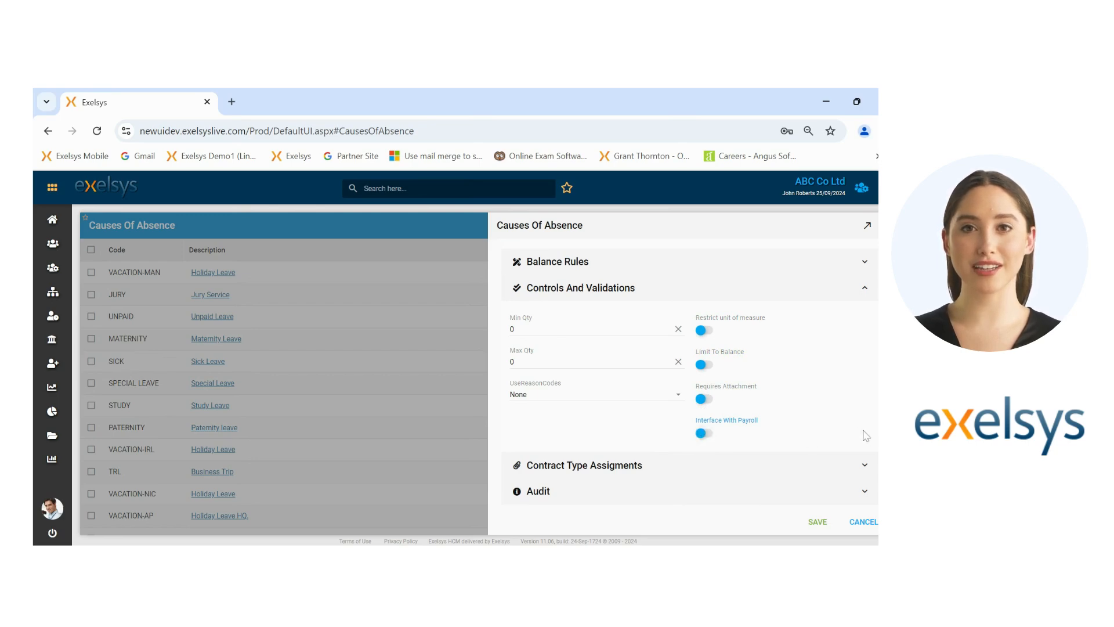
pyautogui.click(601, 295)
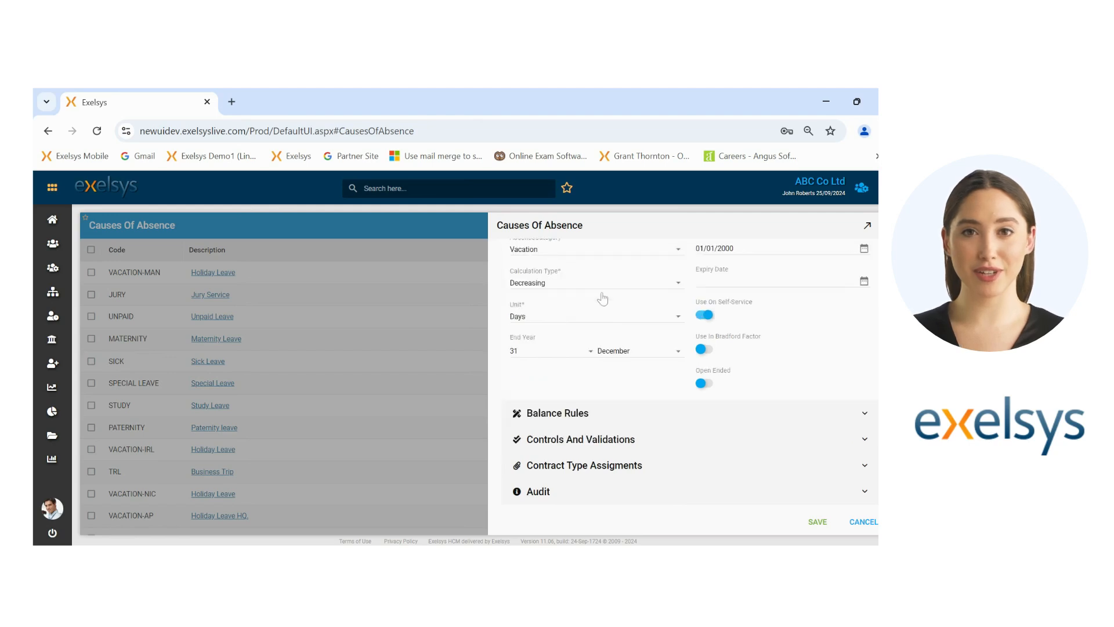
# Review the available and assigned contract types in the Holiday Leave record's contract type assignments.
pyautogui.click(607, 466)
pyautogui.scroll(-3, 636, 480)
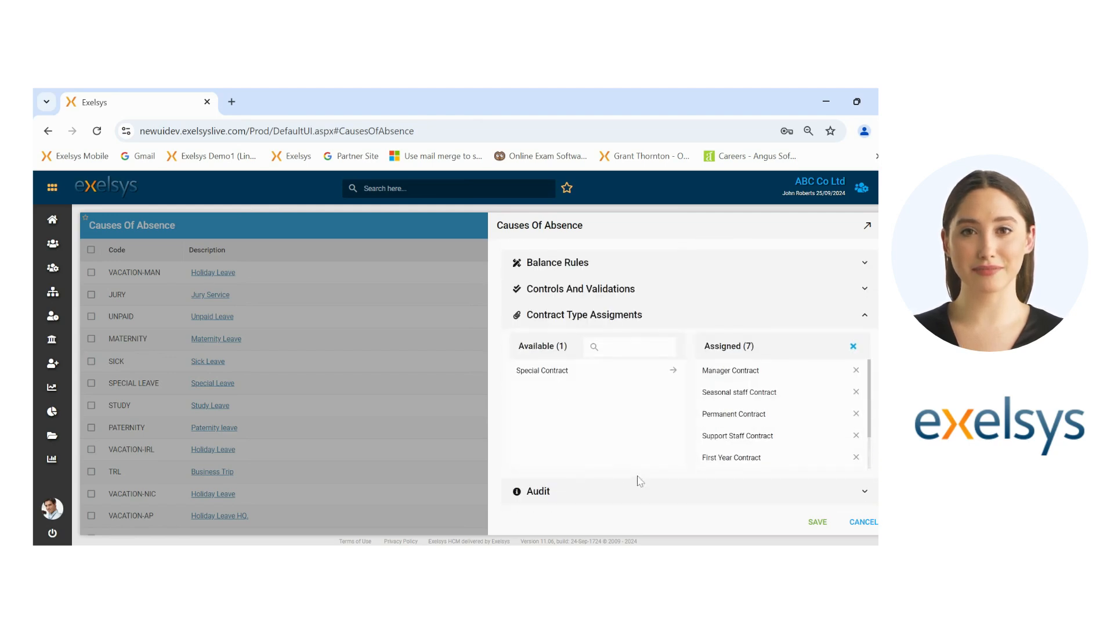
pyautogui.scroll(-2, 776, 421)
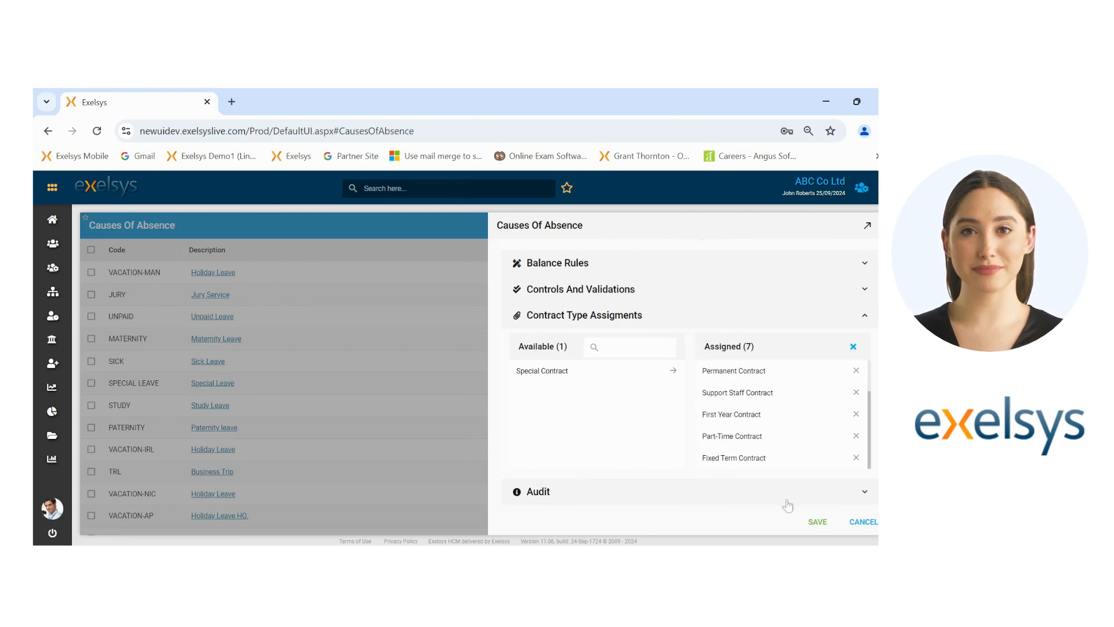
pyautogui.scroll(2, 782, 460)
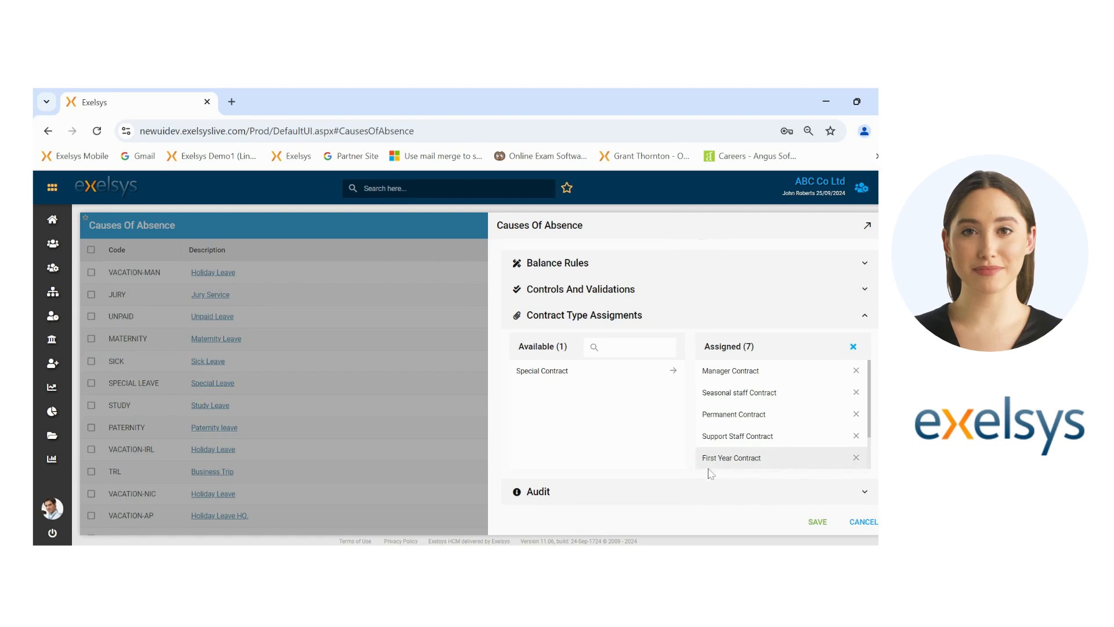